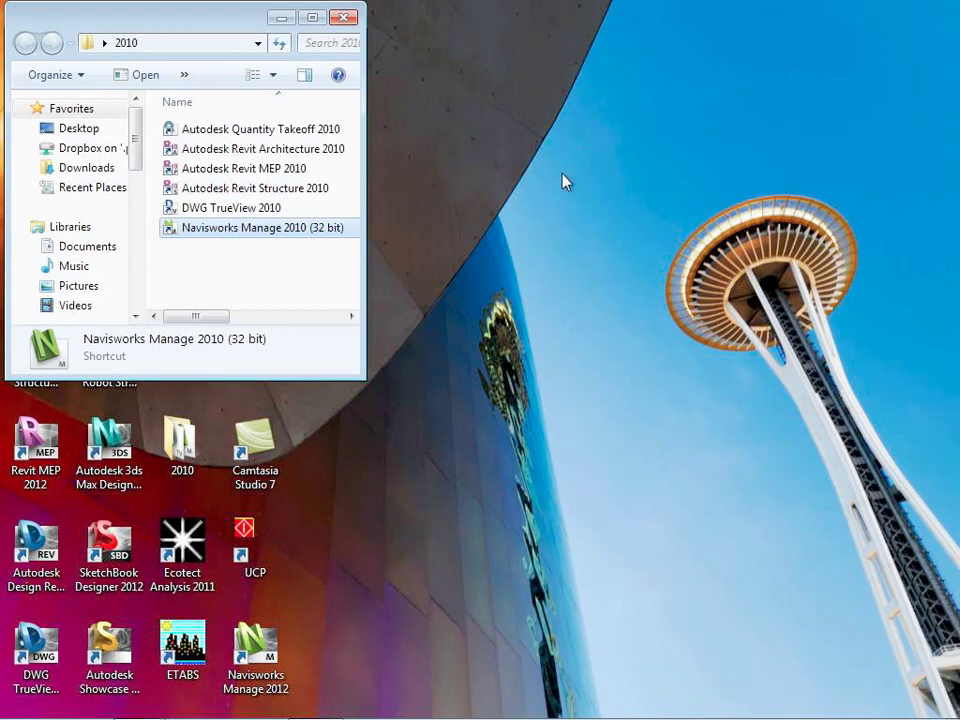
- Launch Autodesk Revit Architecture 2010 from the 2010 folder and maximize its window
{"action": "left_click", "coordinate": [545, 233]}
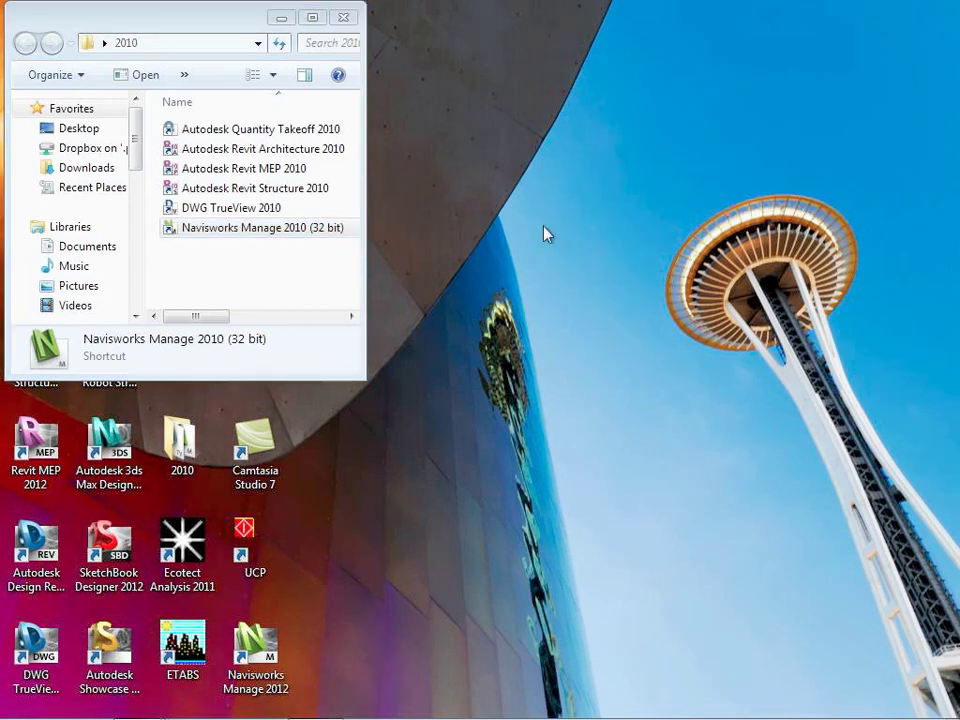
{"action": "left_click", "coordinate": [255, 153]}
{"action": "double_click", "coordinate": [255, 152]}
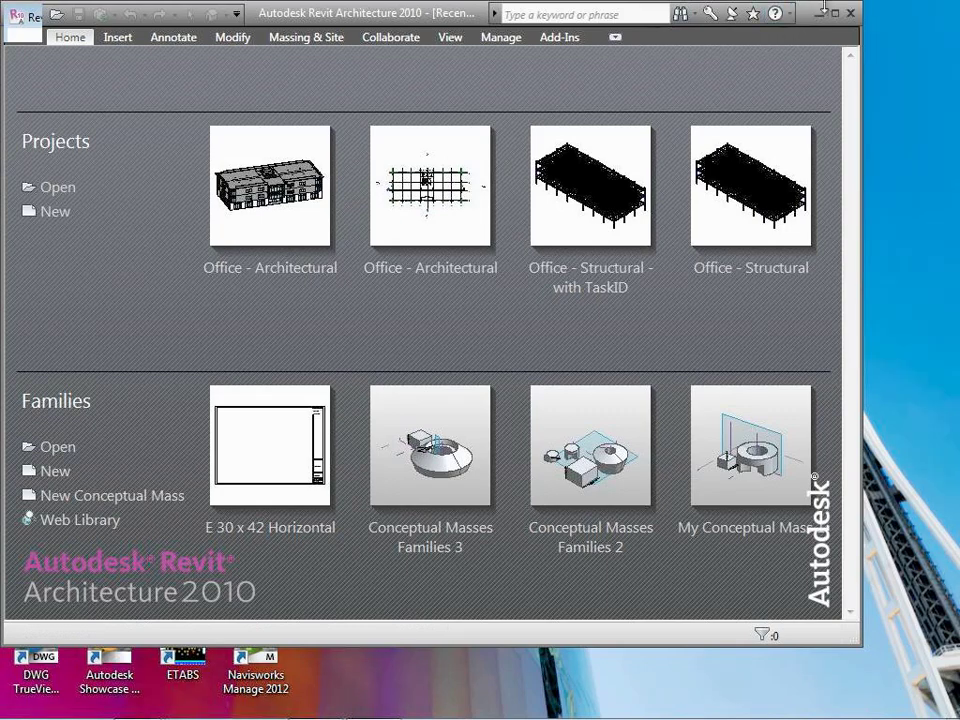
{"action": "left_click", "coordinate": [838, 14]}
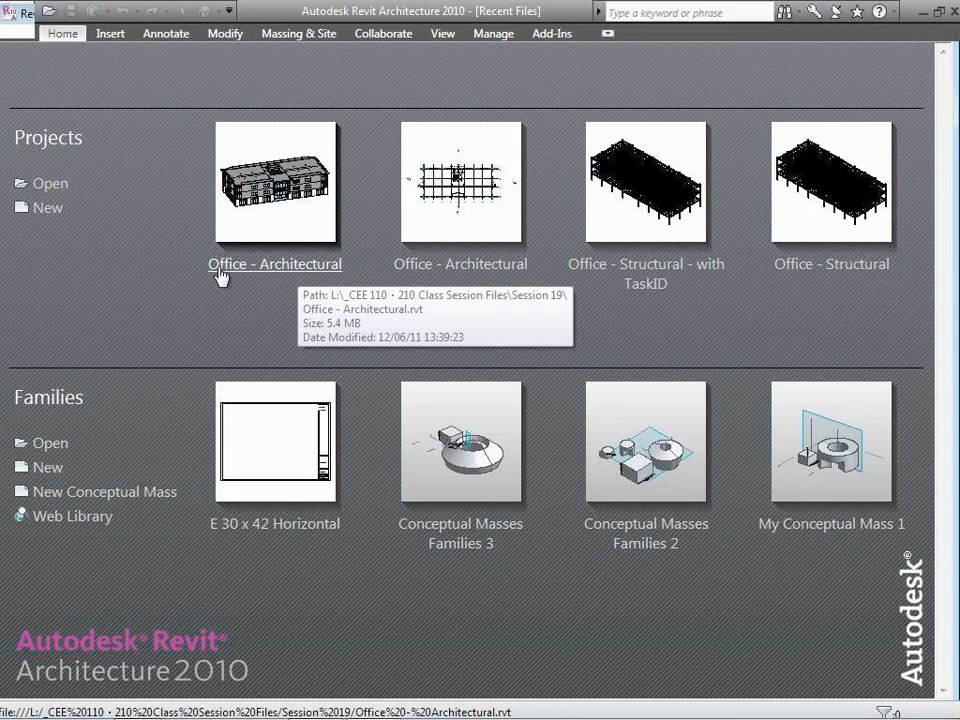
- Open the project Office - Architectural.rvt from the Session 19 folder in _CEE 110 • 210 Class Session Files on the L: drive
{"action": "left_click", "coordinate": [47, 184]}
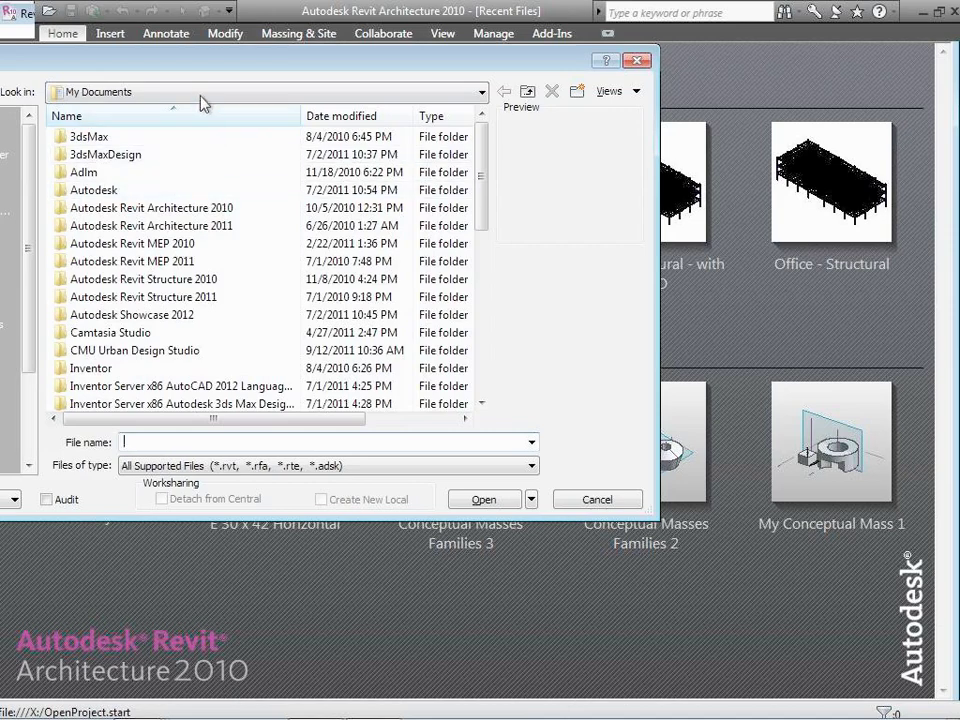
{"action": "left_click", "coordinate": [152, 88]}
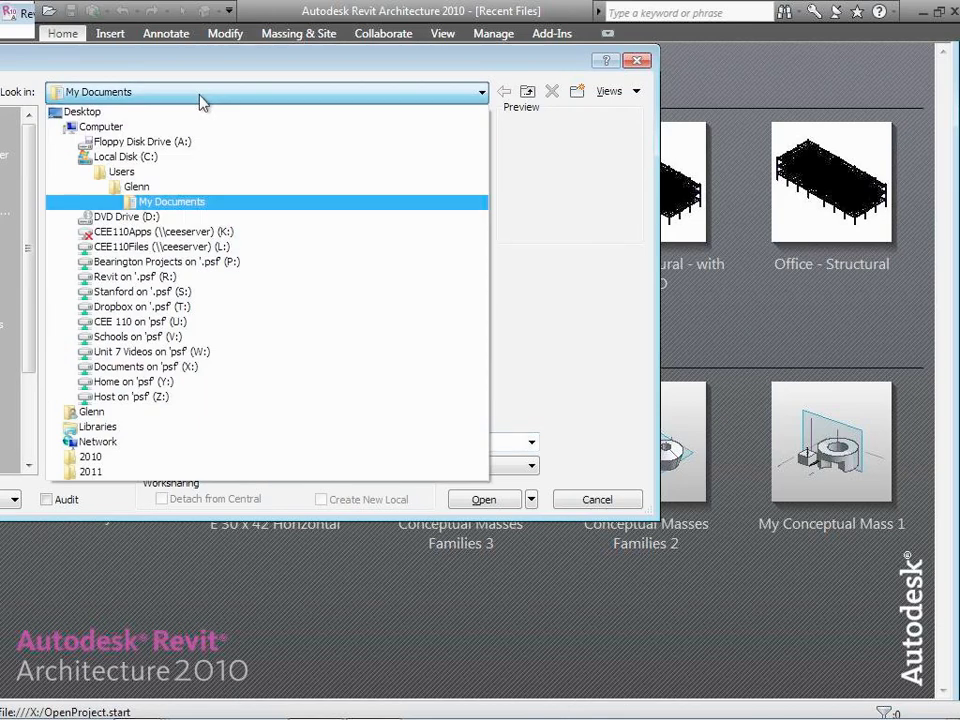
{"action": "left_click", "coordinate": [175, 246]}
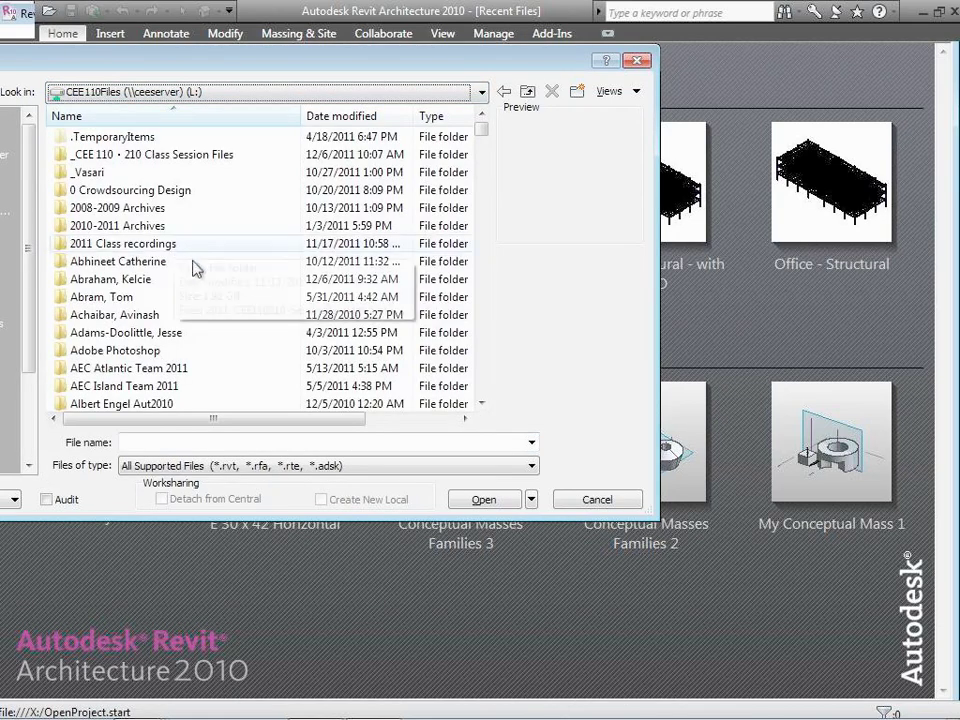
{"action": "double_click", "coordinate": [165, 155]}
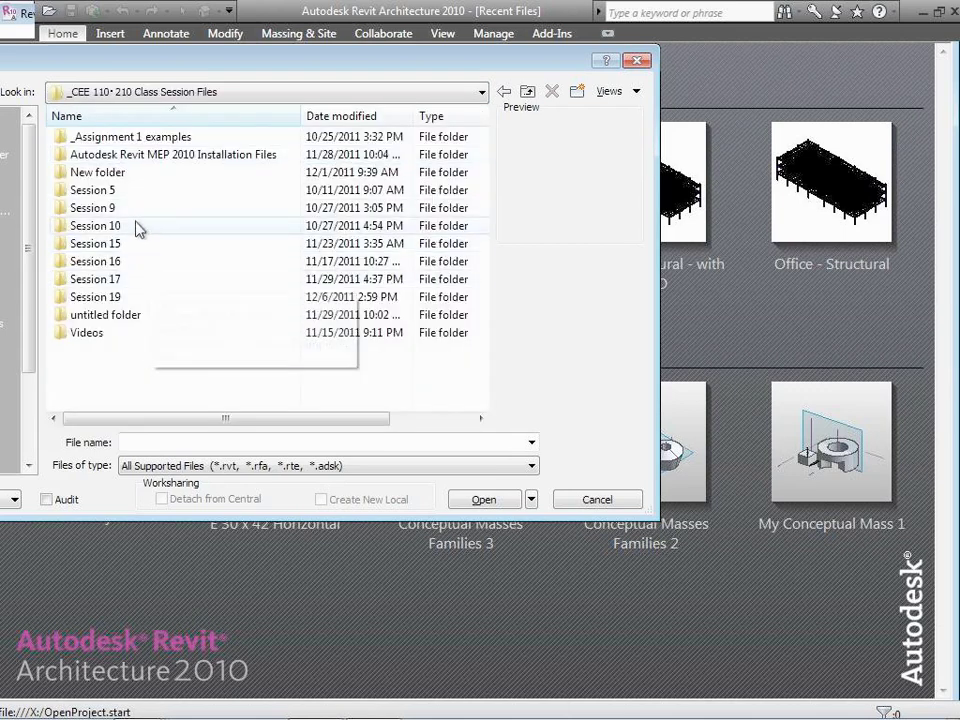
{"action": "double_click", "coordinate": [126, 299]}
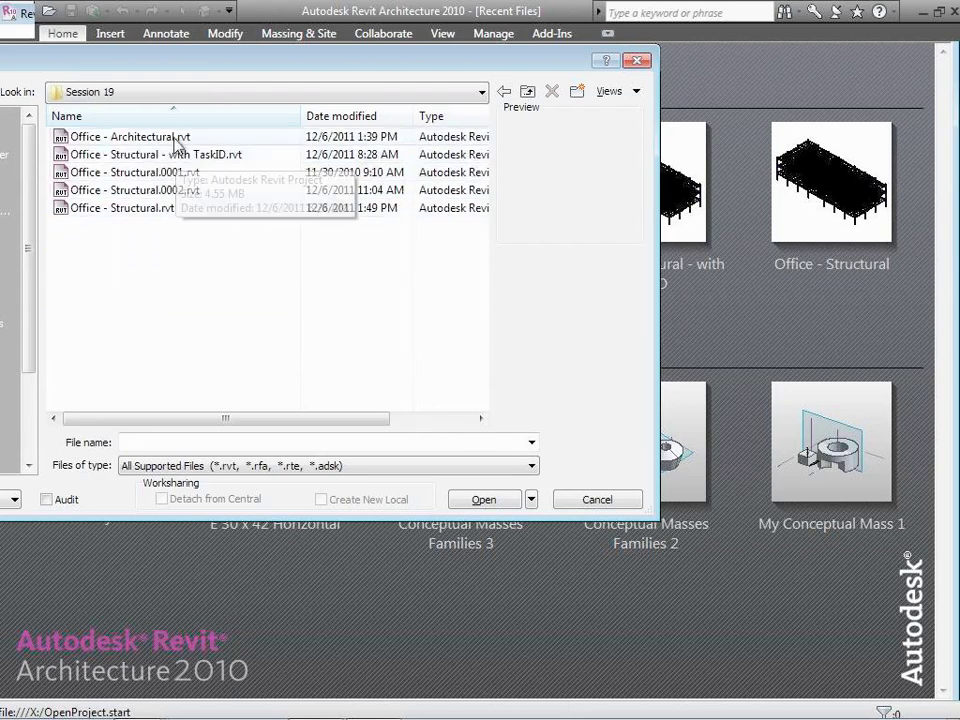
{"action": "left_click", "coordinate": [132, 137]}
{"action": "left_click", "coordinate": [504, 496]}
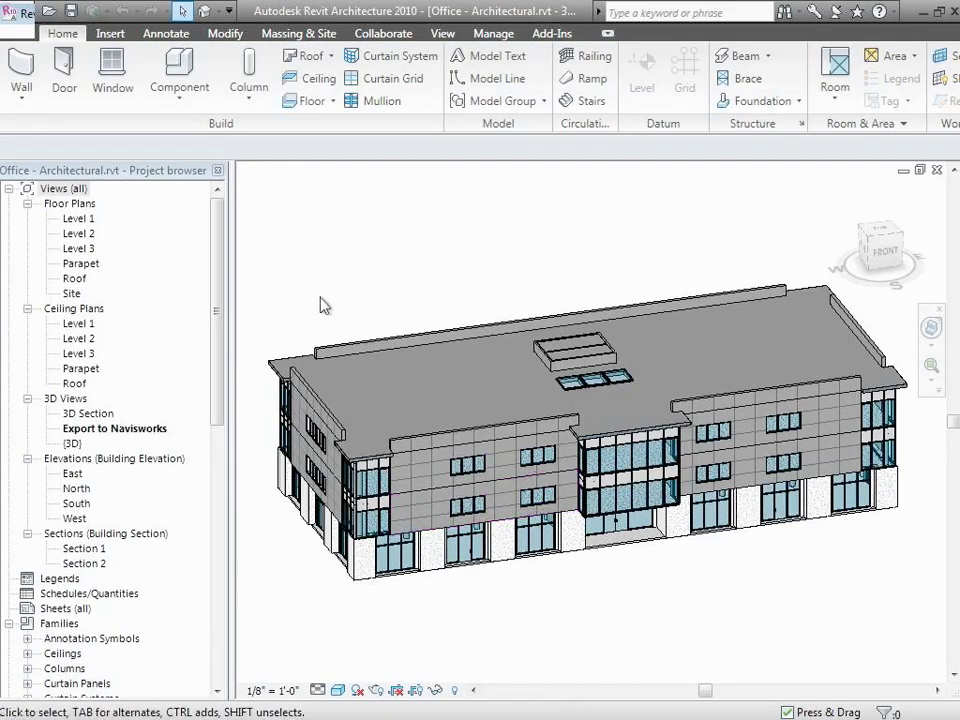
- Examine the Level 2 floor plan, including its restrooms and stair and elevator core, and the default 3D view
{"action": "left_click", "coordinate": [80, 233]}
{"action": "double_click", "coordinate": [80, 233]}
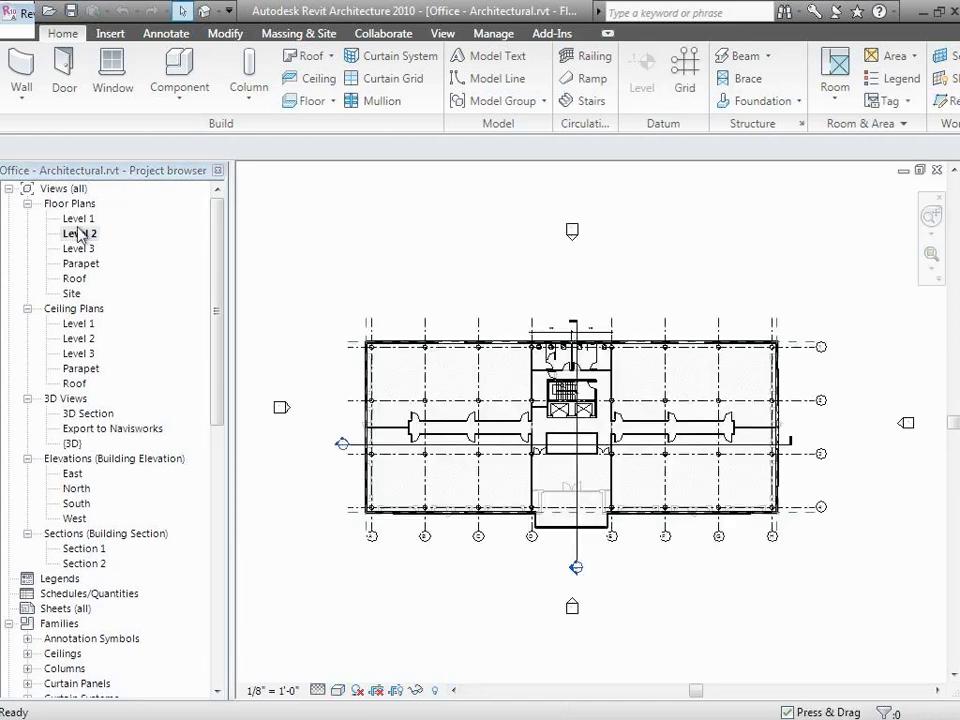
{"action": "left_click", "coordinate": [931, 257]}
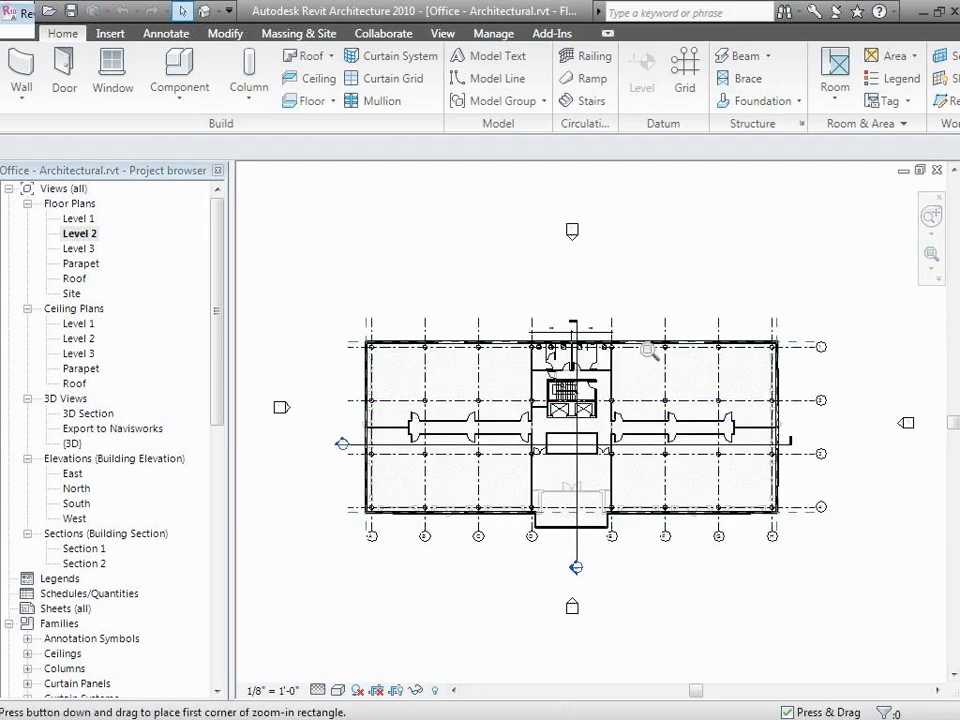
{"action": "left_click_drag", "start_coordinate": [515, 312], "coordinate": [652, 455]}
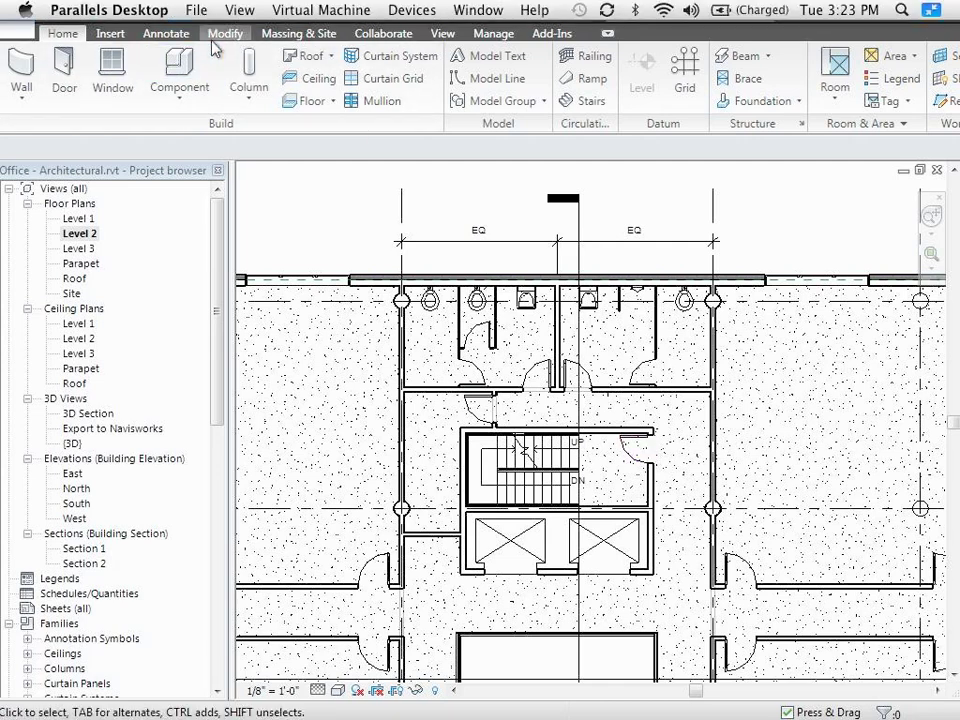
{"action": "left_click", "coordinate": [204, 12]}
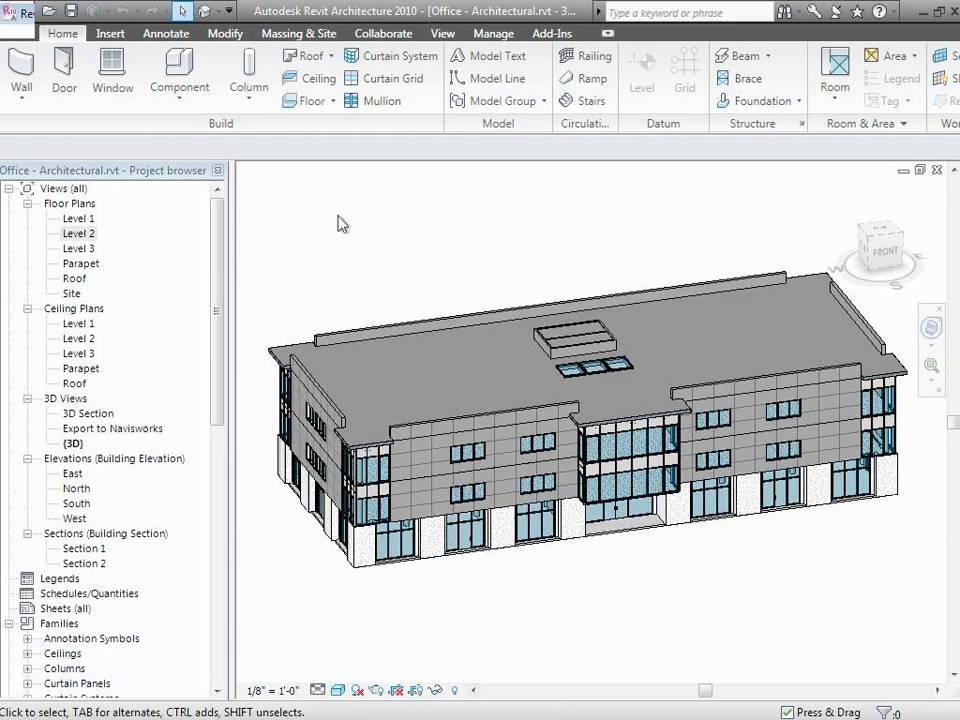
{"action": "double_click", "coordinate": [74, 236]}
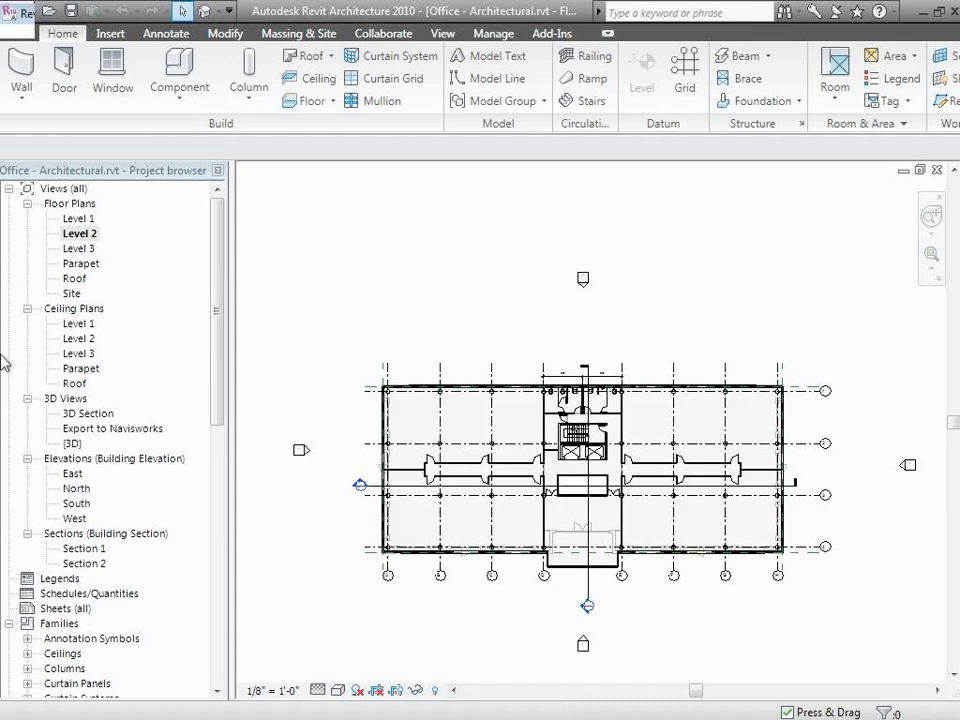
- Open the default {3D} view and duplicate it without detailing
{"action": "double_click", "coordinate": [73, 445]}
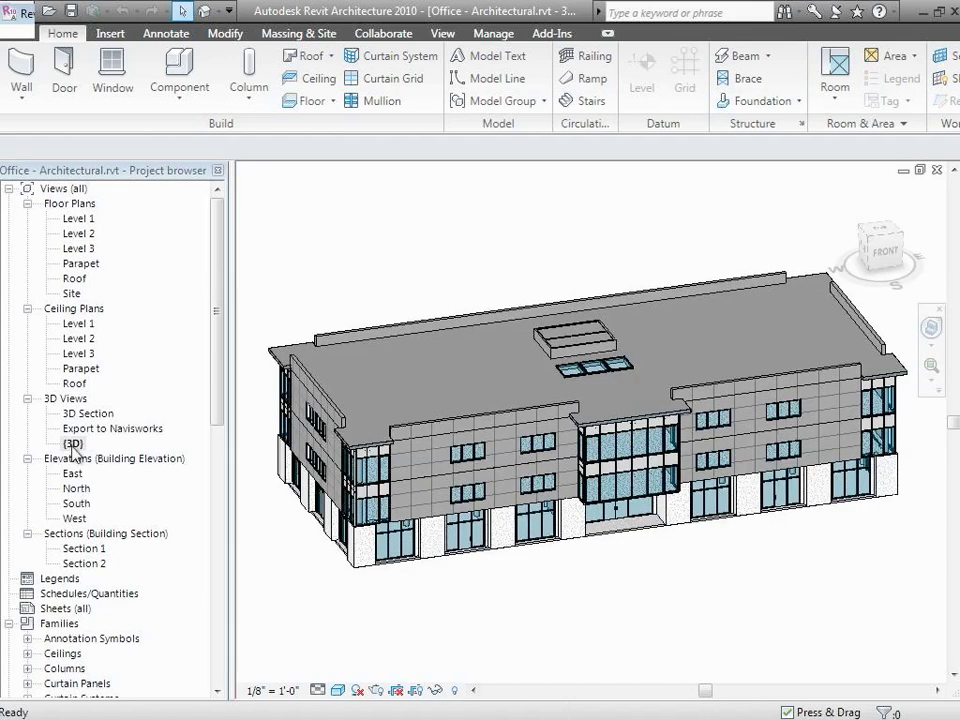
{"action": "right_click", "coordinate": [73, 445]}
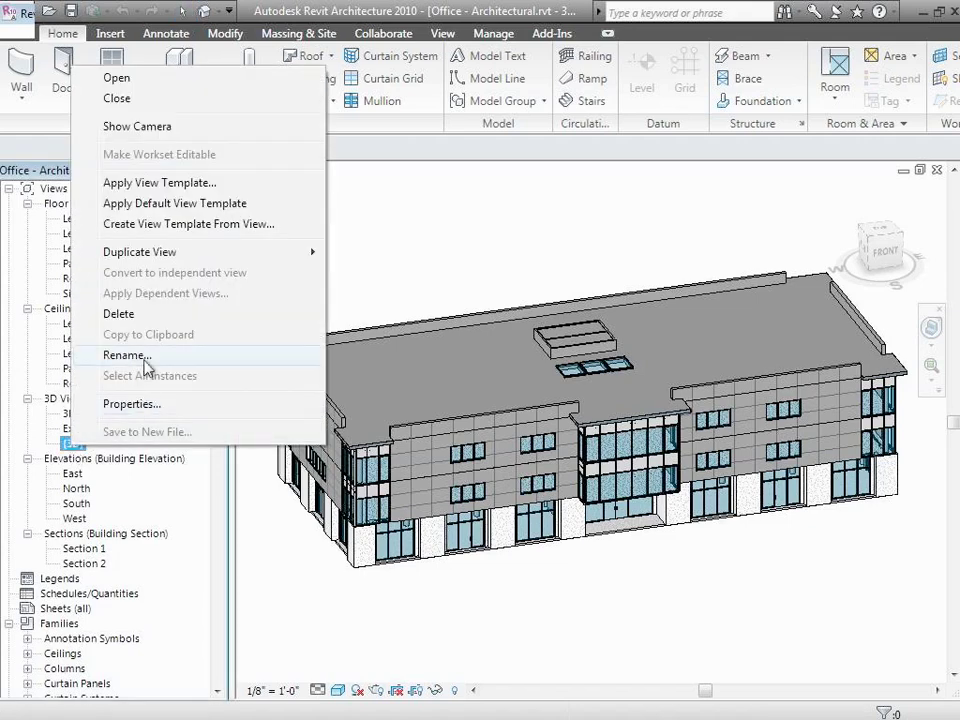
{"action": "mouse_move", "coordinate": [176, 258]}
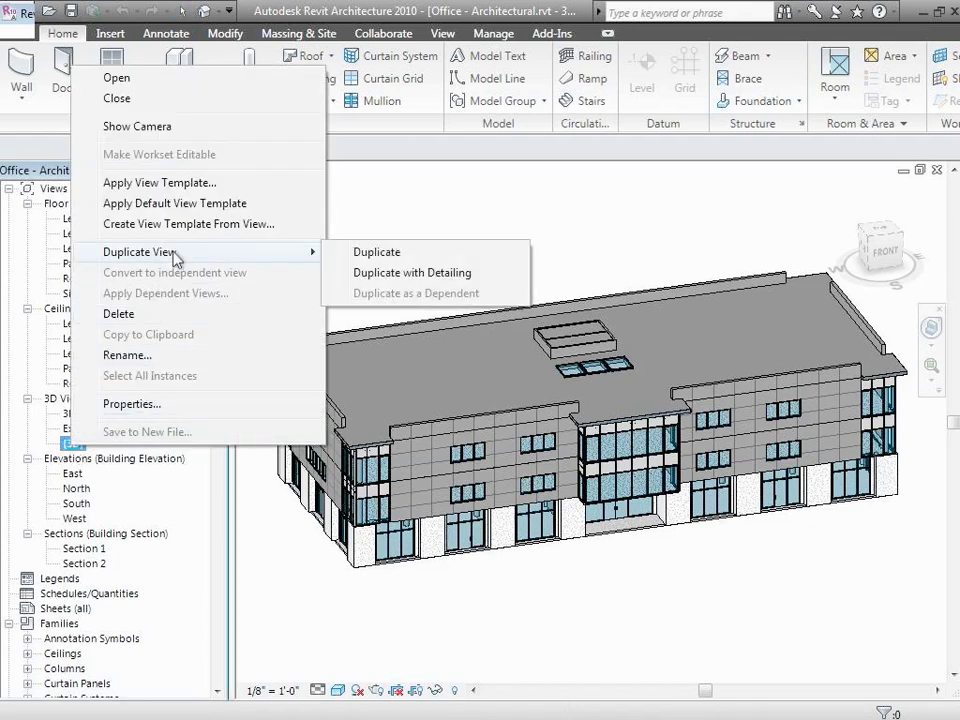
{"action": "left_click", "coordinate": [400, 254]}
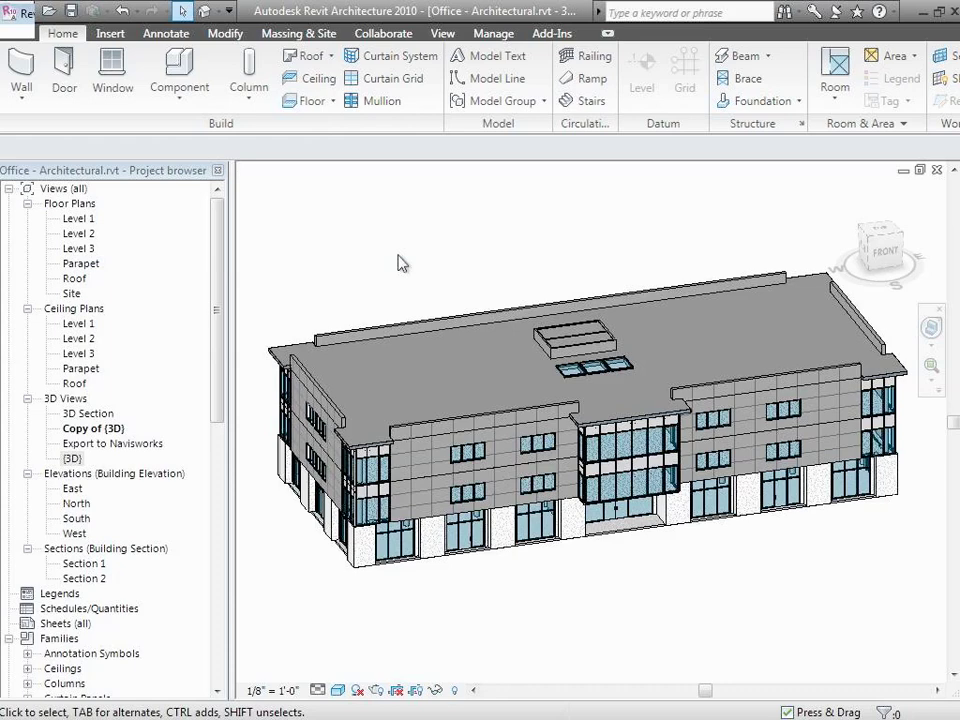
- Rename the duplicated 3D view as Export to Navisworks 2
{"action": "left_click", "coordinate": [118, 432]}
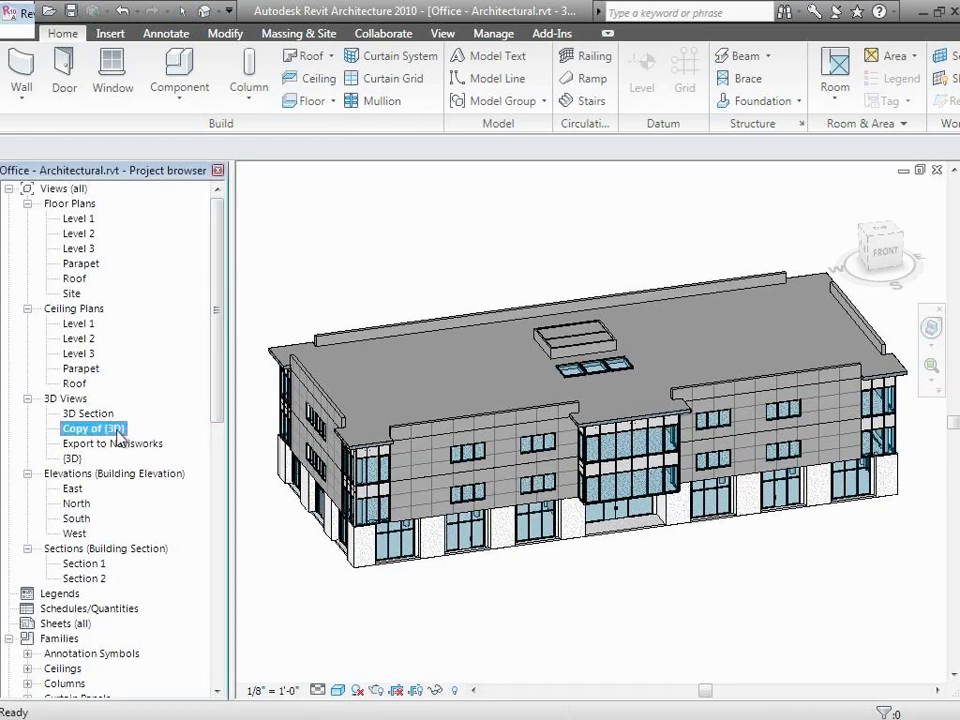
{"action": "right_click", "coordinate": [118, 432]}
{"action": "left_click", "coordinate": [170, 338]}
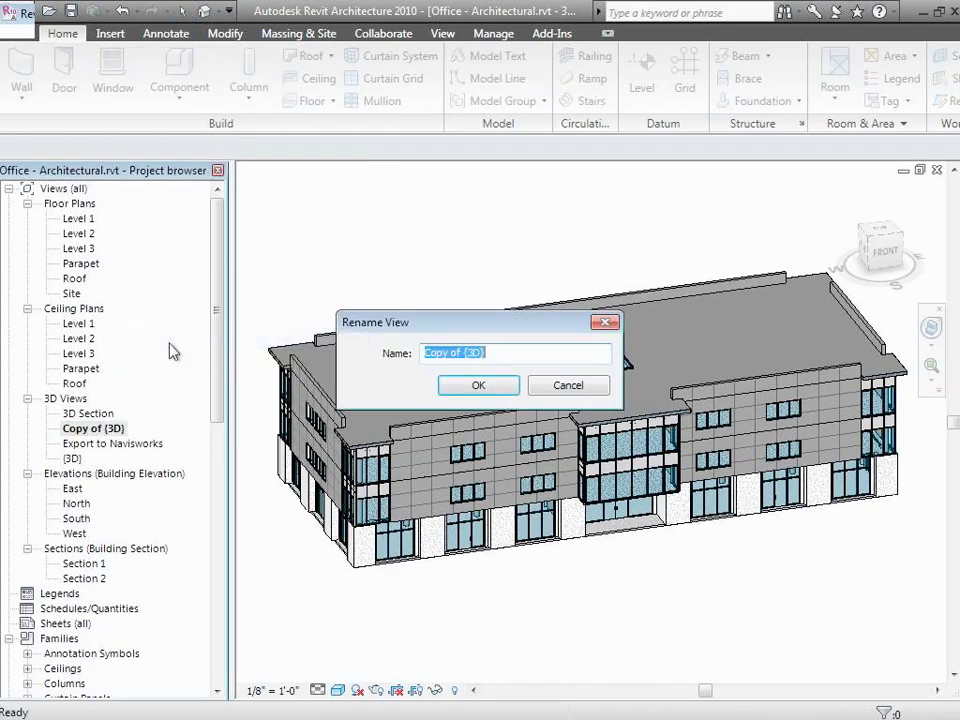
{"action": "type", "text": "Export to Navisworks 2"}
{"action": "key", "text": "Return"}
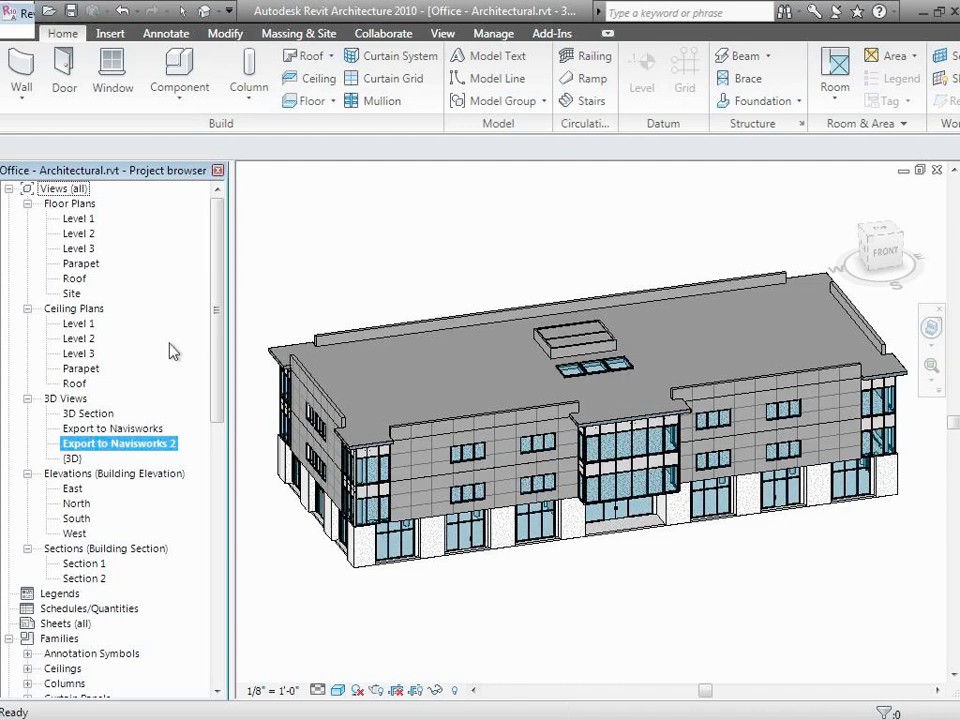
{"action": "left_click", "coordinate": [261, 560]}
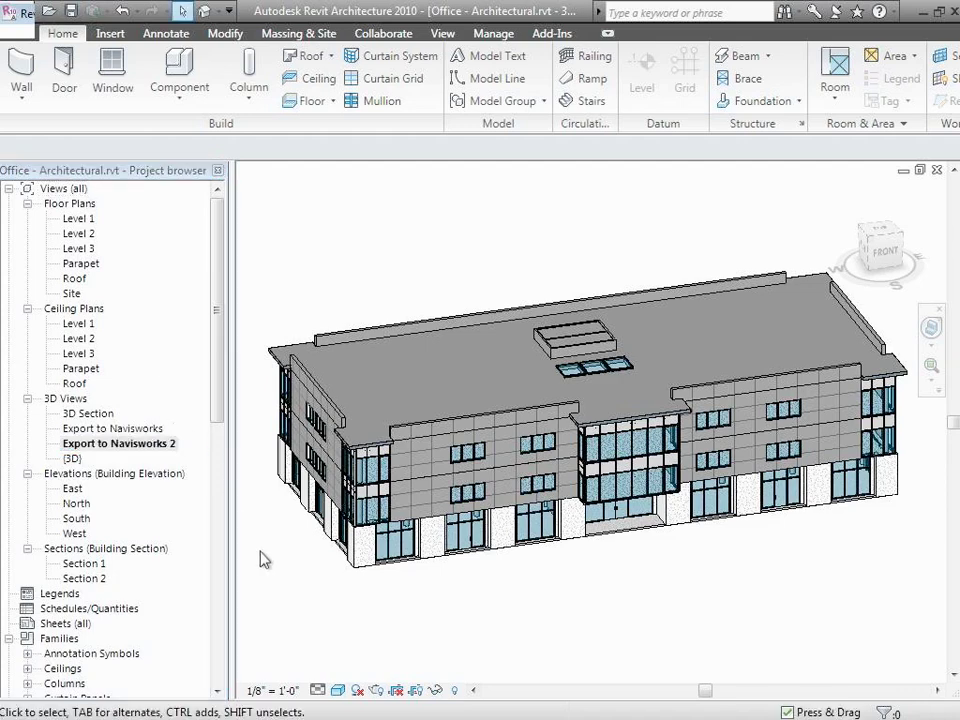
- Review the model category visibility in the Visibility/Graphic Overrides of the Export to Navisworks 2 view
{"action": "left_click", "coordinate": [441, 35]}
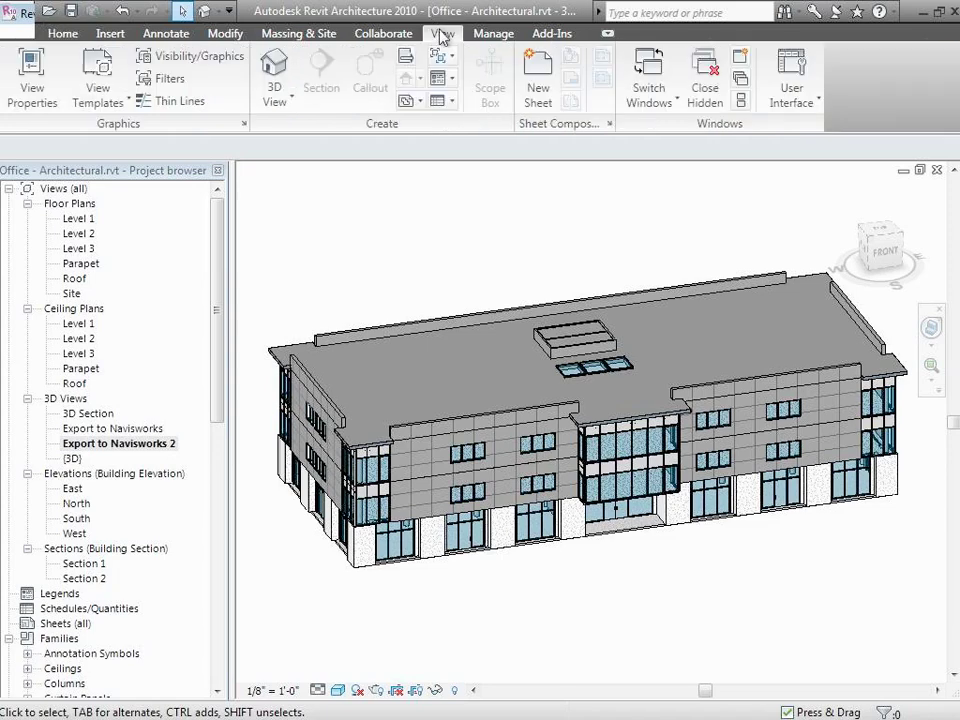
{"action": "left_click", "coordinate": [237, 60]}
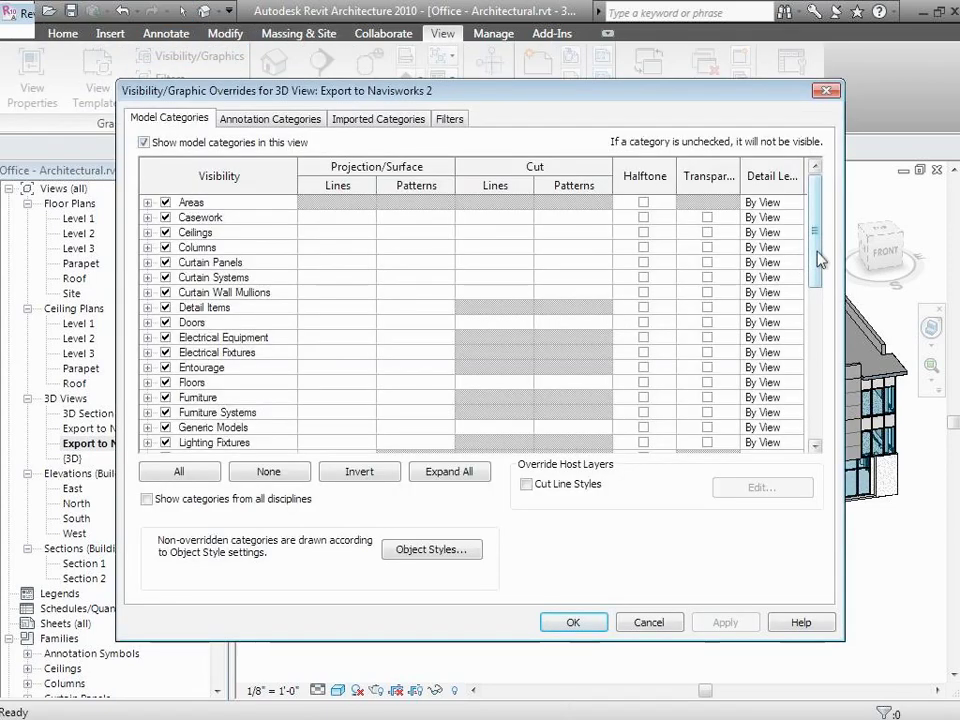
{"action": "left_click_drag", "start_coordinate": [820, 258], "coordinate": [822, 395]}
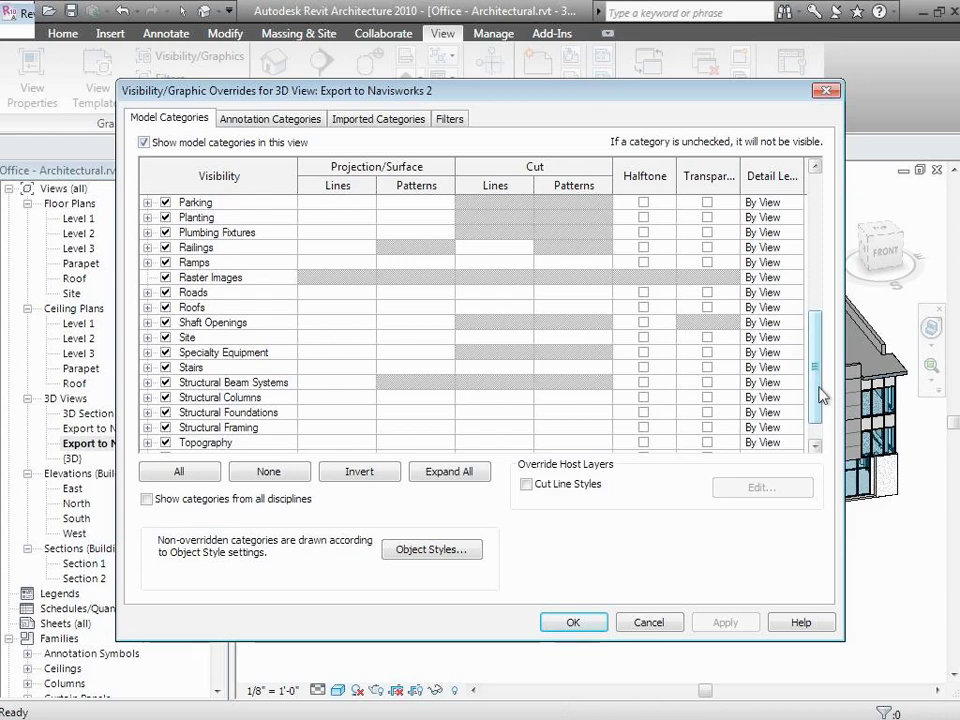
{"action": "left_click", "coordinate": [573, 623]}
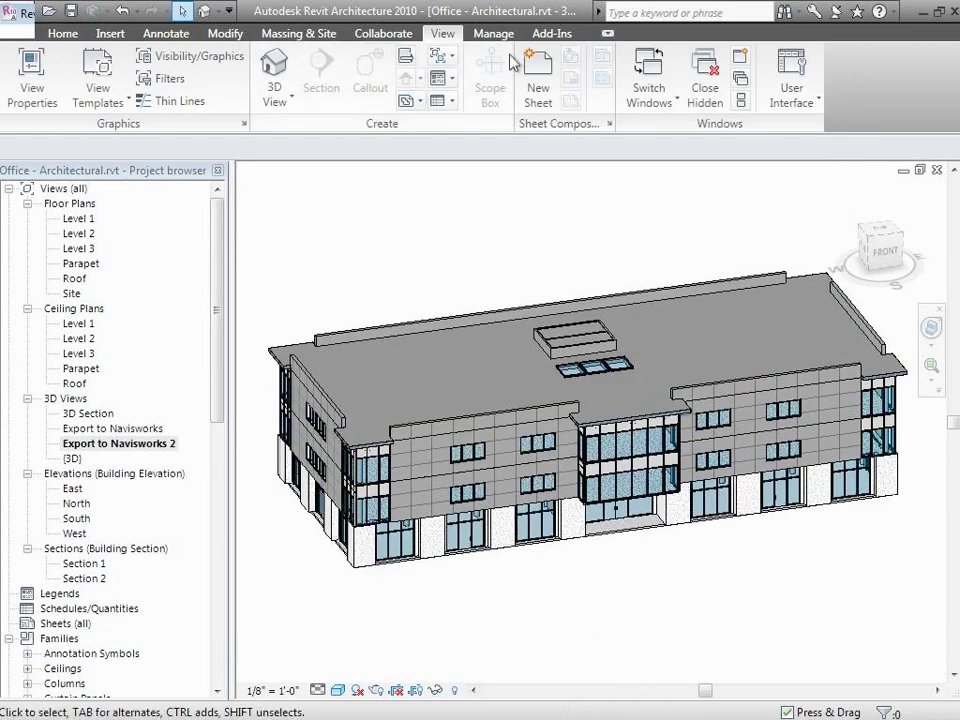
- Check the available external add-in tools for the Navisworks 2010 exporter
{"action": "left_click", "coordinate": [548, 35]}
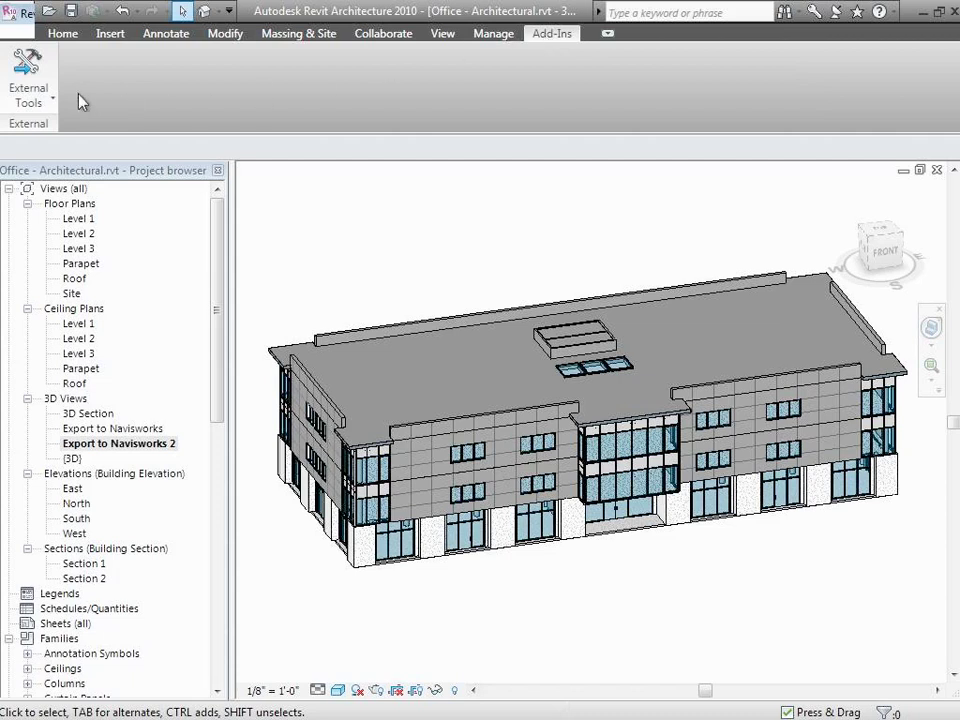
{"action": "left_click", "coordinate": [51, 100]}
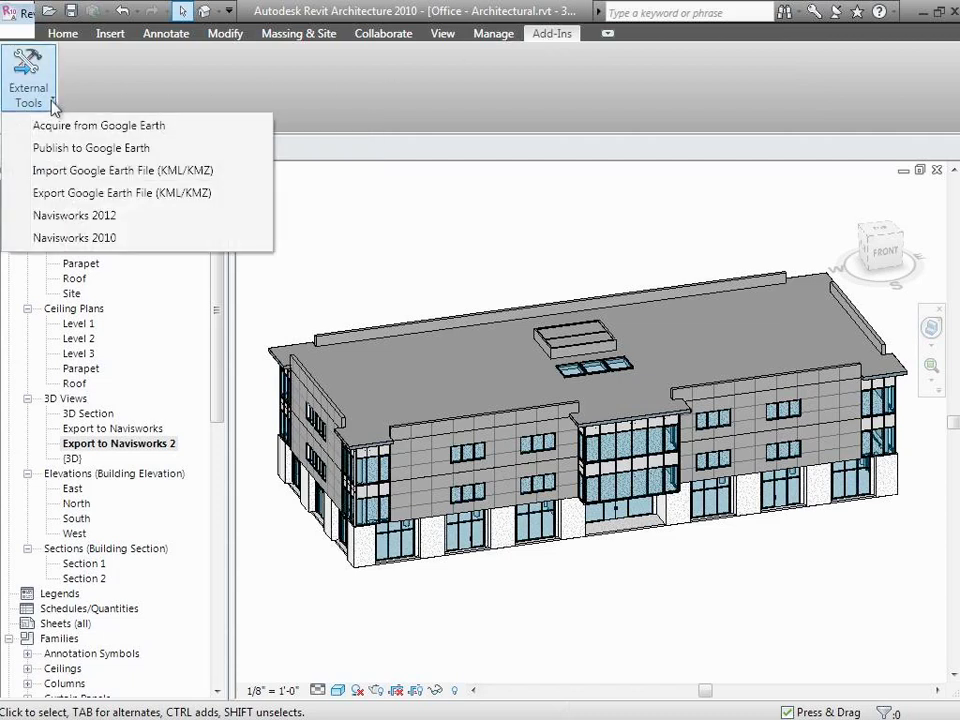
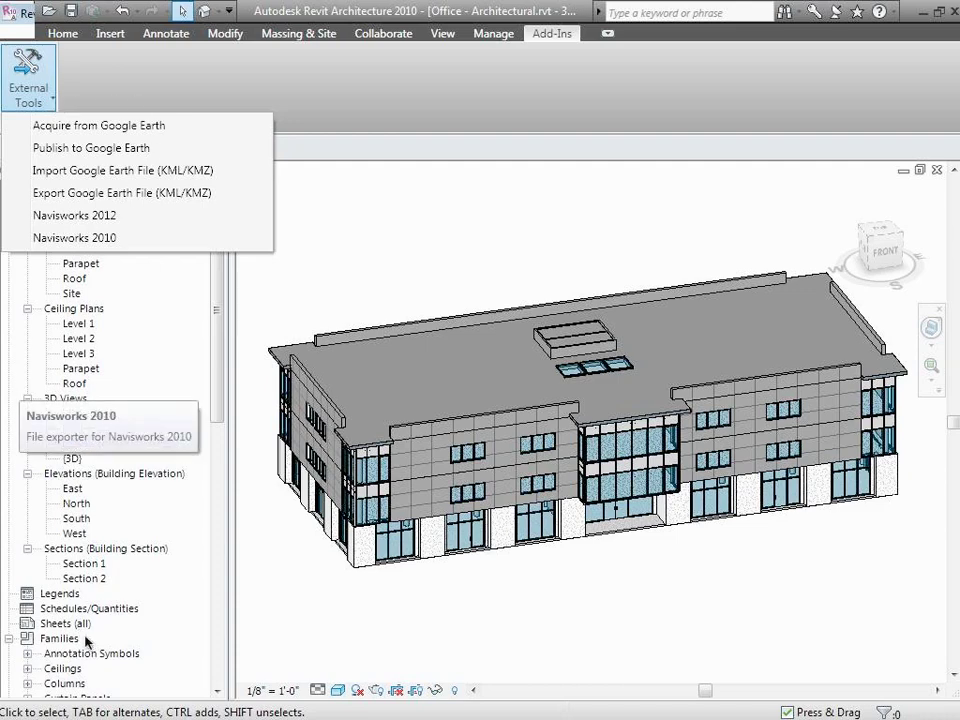
{"action": "left_click", "coordinate": [204, 238]}
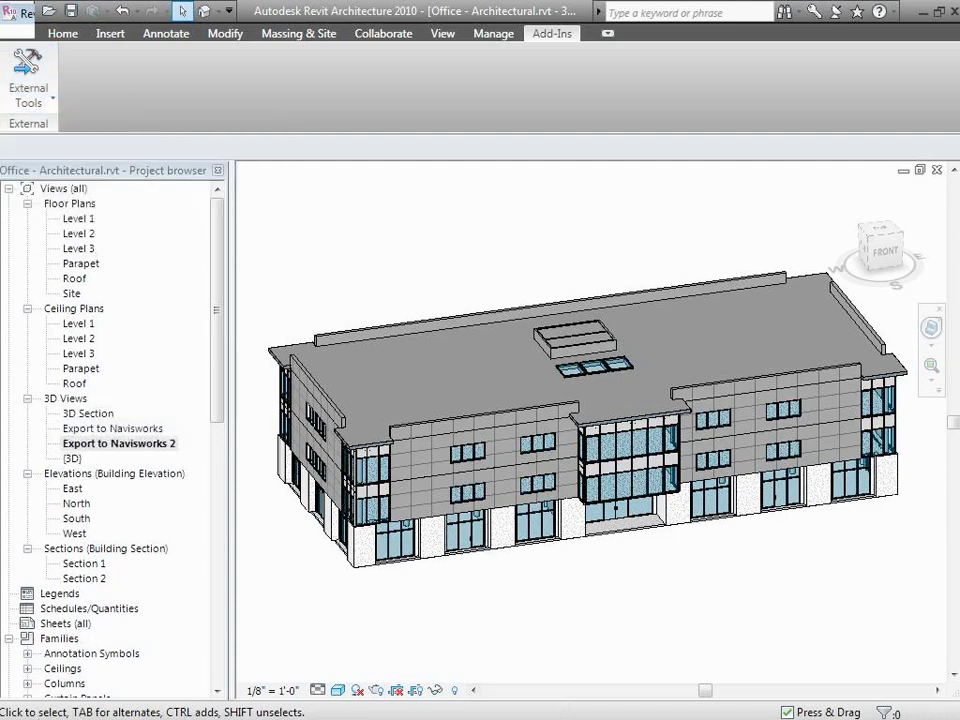
- Switch from Revit to the Windows Control Panel and open the Programs and Features list
{"action": "left_click", "coordinate": [923, 12]}
{"action": "left_click", "coordinate": [25, 704]}
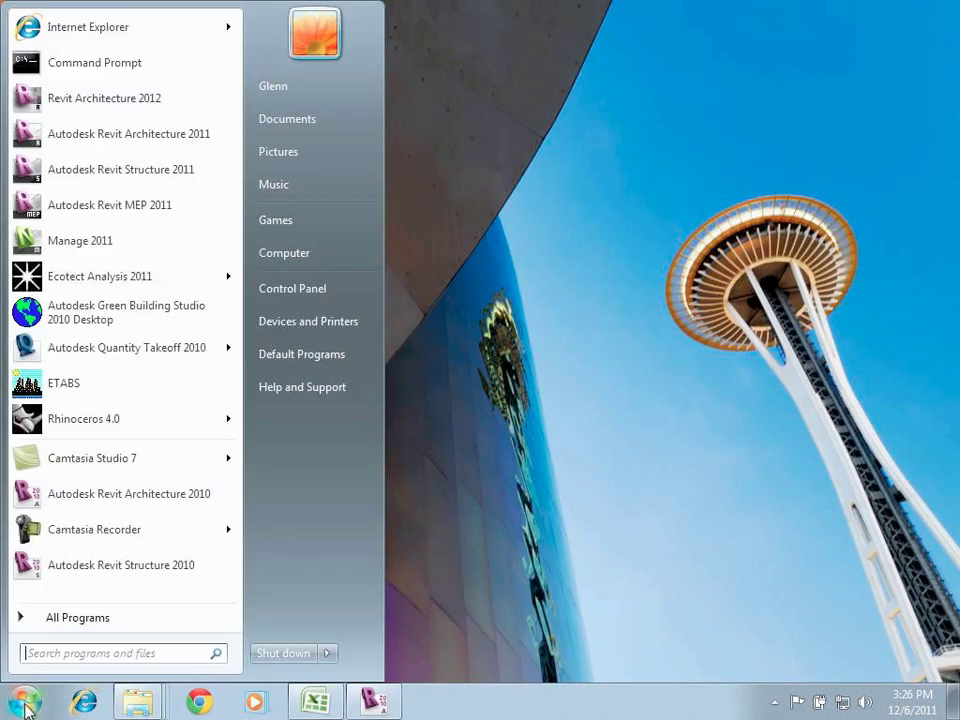
{"action": "left_click", "coordinate": [313, 294]}
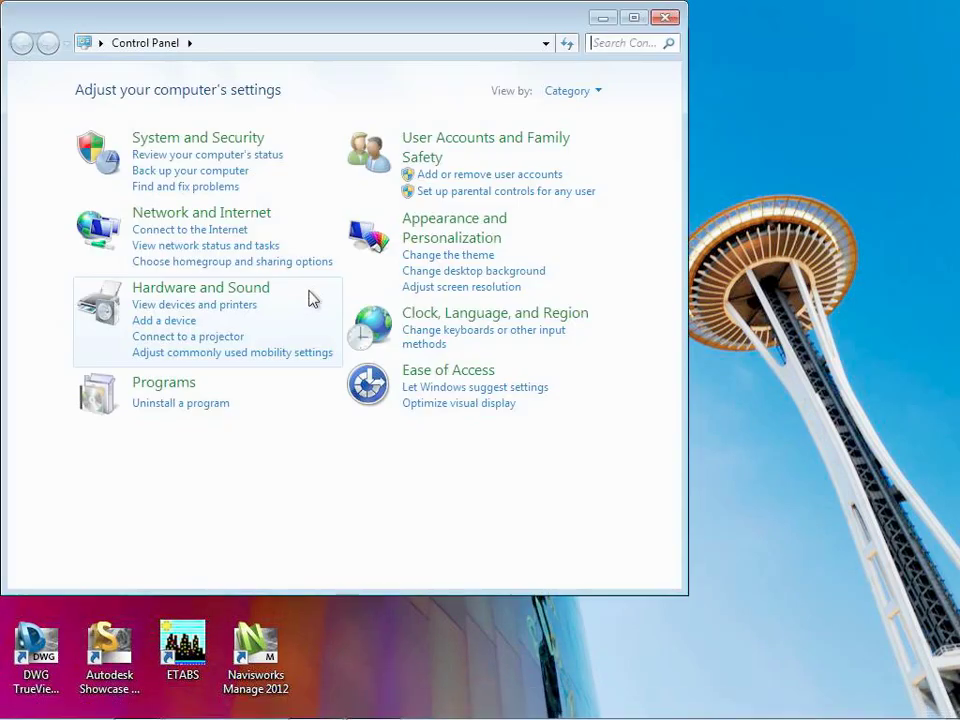
{"action": "left_click", "coordinate": [186, 386]}
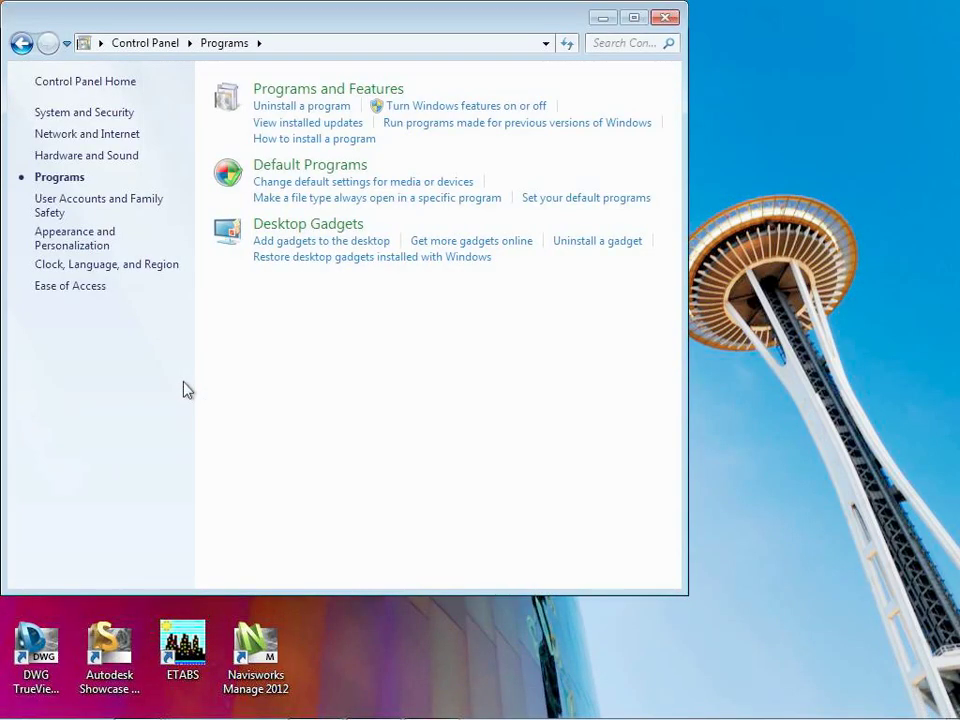
{"action": "left_click", "coordinate": [328, 92]}
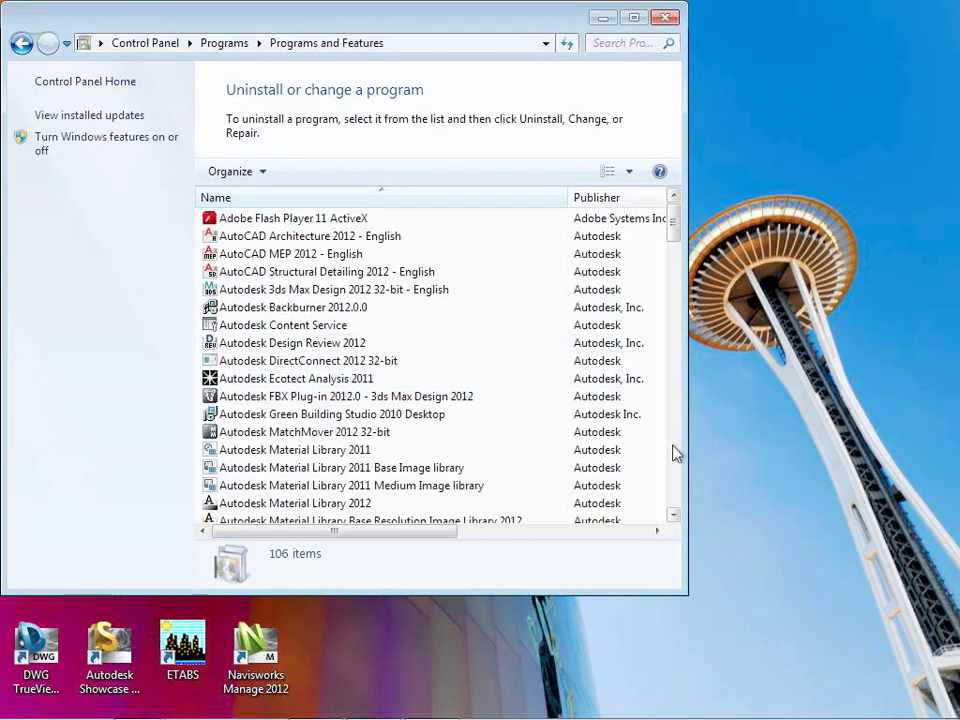
- Find Autodesk Navisworks 2010 32 bit Exporter Plug-ins among the installed programs and open its uninstall/change setup
{"action": "left_click", "coordinate": [673, 515]}
{"action": "double_click", "coordinate": [673, 516]}
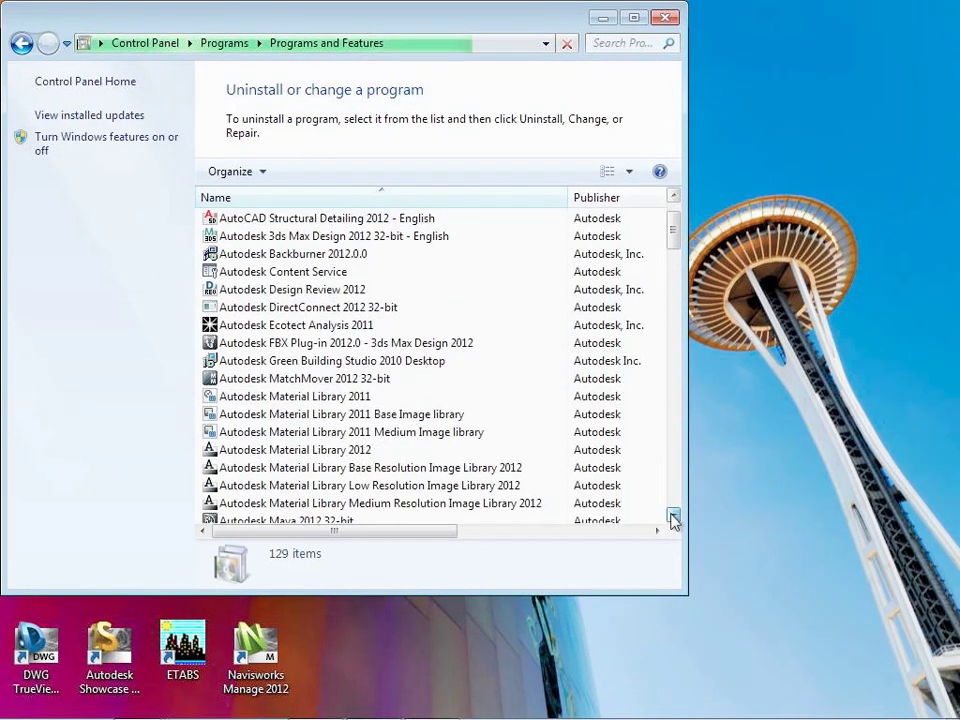
{"action": "left_click", "coordinate": [673, 516]}
{"action": "left_click", "coordinate": [673, 516]}
{"action": "left_click", "coordinate": [673, 516]}
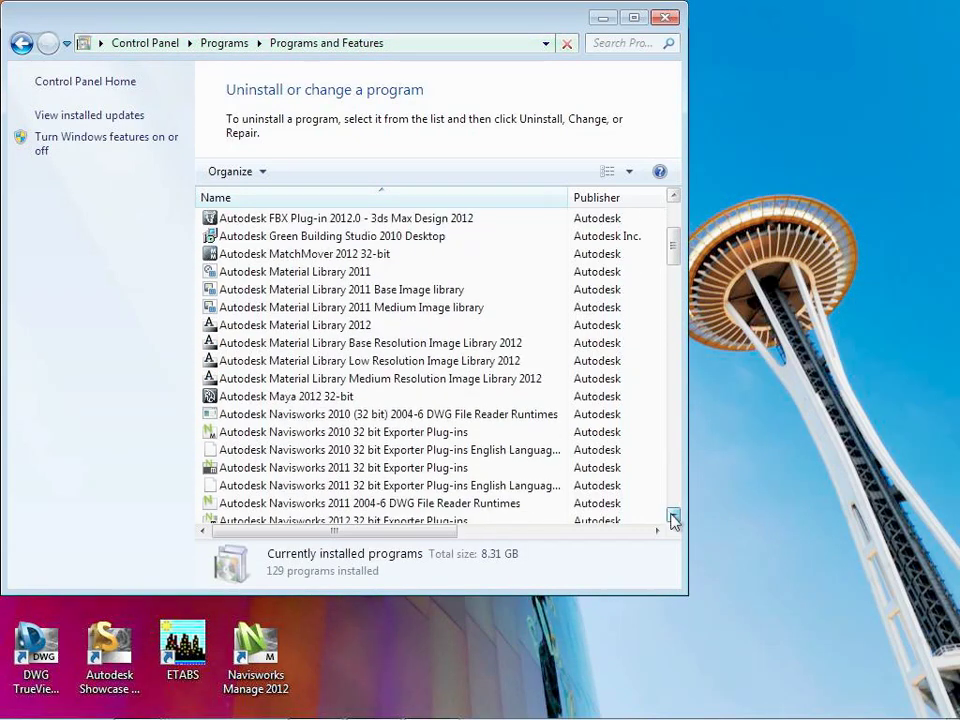
{"action": "left_click", "coordinate": [673, 516]}
{"action": "left_click", "coordinate": [421, 362]}
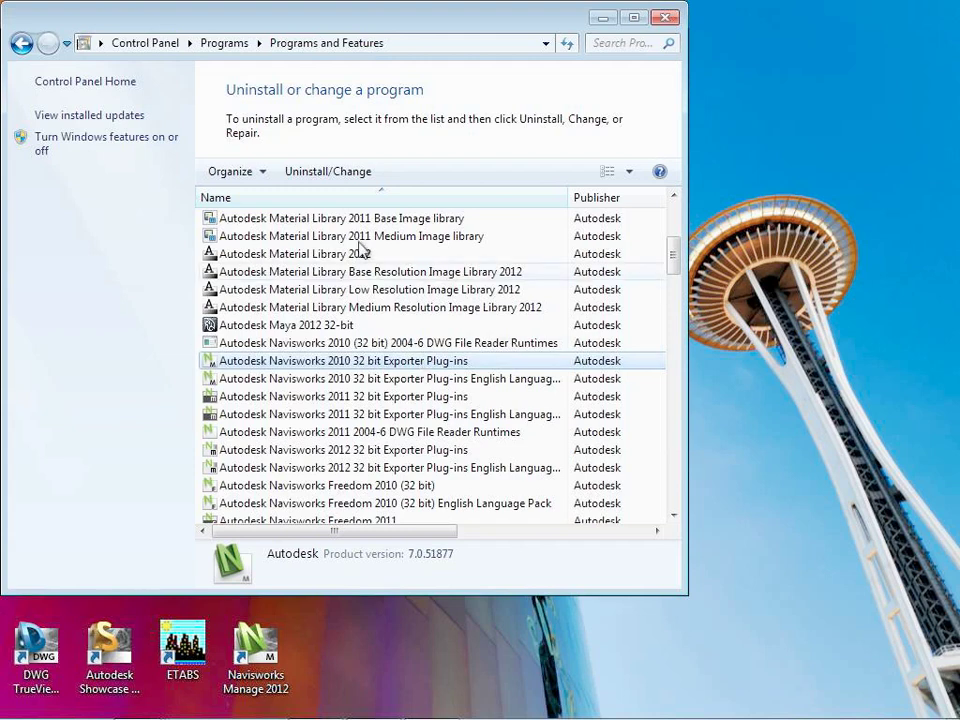
{"action": "left_click", "coordinate": [343, 178]}
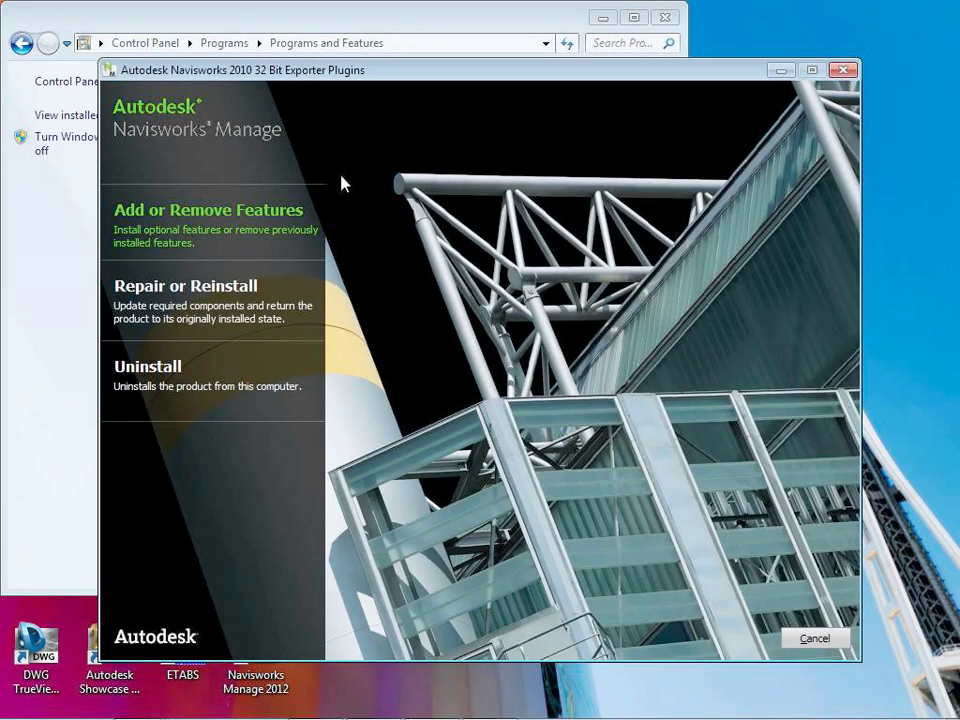
- Open the add or remove features page and examine which exporter plug-ins are marked for installation, including Revit Architecture 2010
{"action": "left_click", "coordinate": [248, 210]}
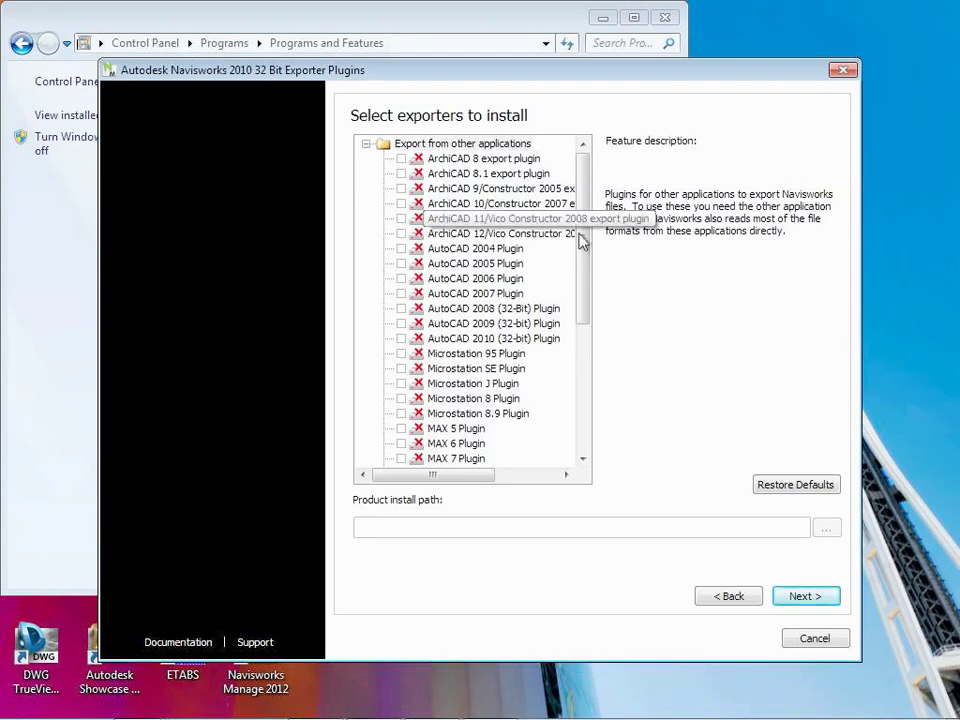
{"action": "left_click_drag", "start_coordinate": [587, 276], "coordinate": [579, 426]}
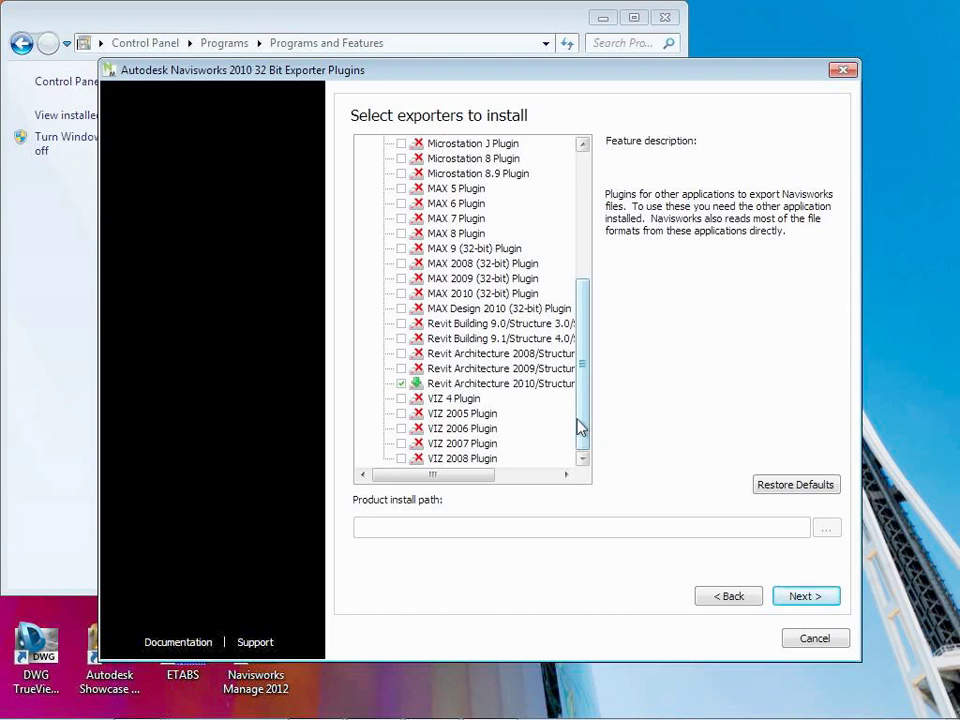
{"action": "left_click_drag", "start_coordinate": [580, 427], "coordinate": [588, 234]}
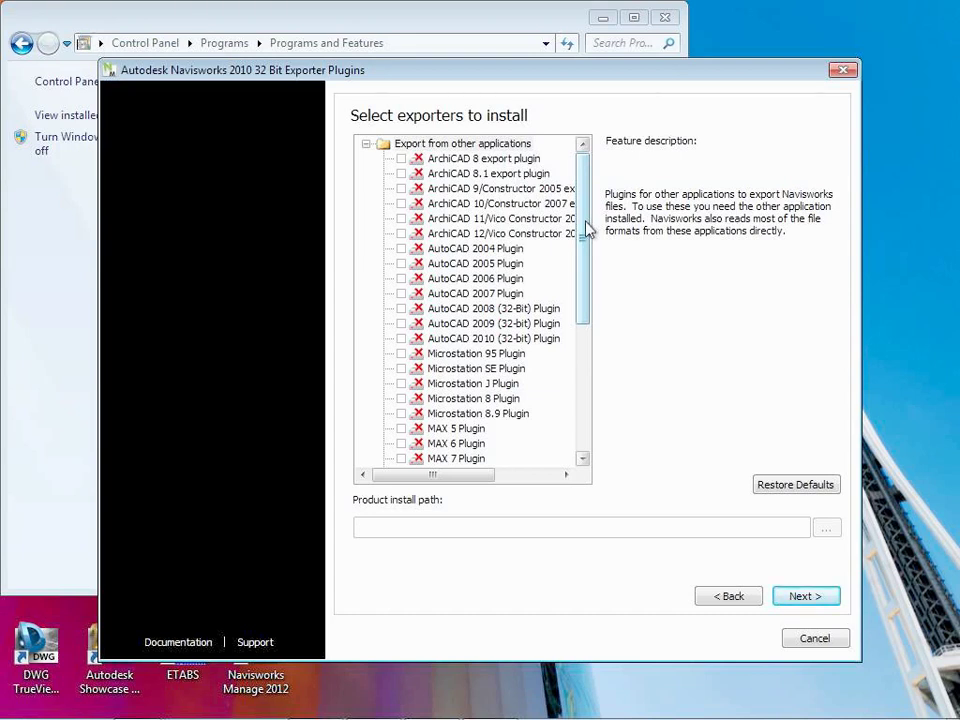
- Cancel the exporter reinstallation, close Programs and Features, and dismiss the Program Compatibility Assistant
{"action": "left_click", "coordinate": [814, 638]}
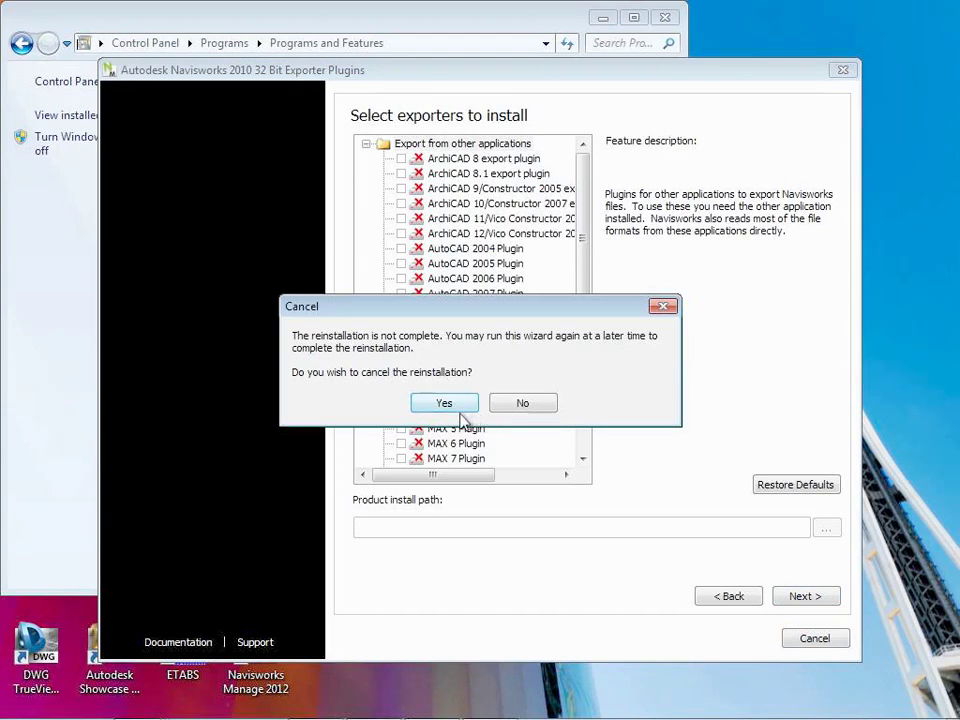
{"action": "left_click", "coordinate": [461, 408]}
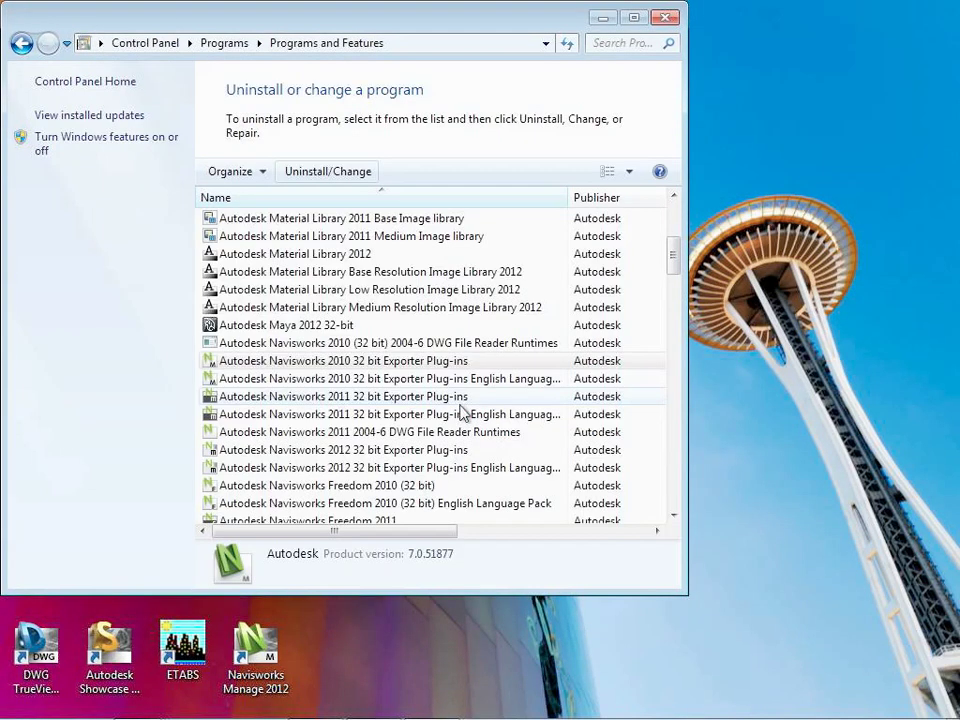
{"action": "left_click", "coordinate": [666, 18]}
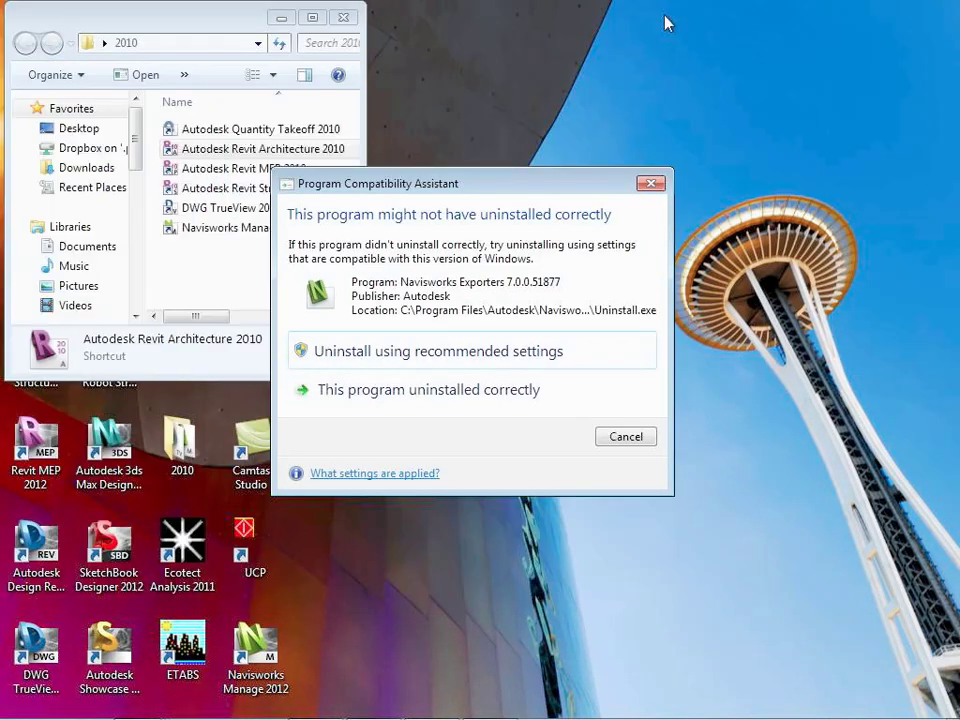
{"action": "left_click", "coordinate": [633, 441]}
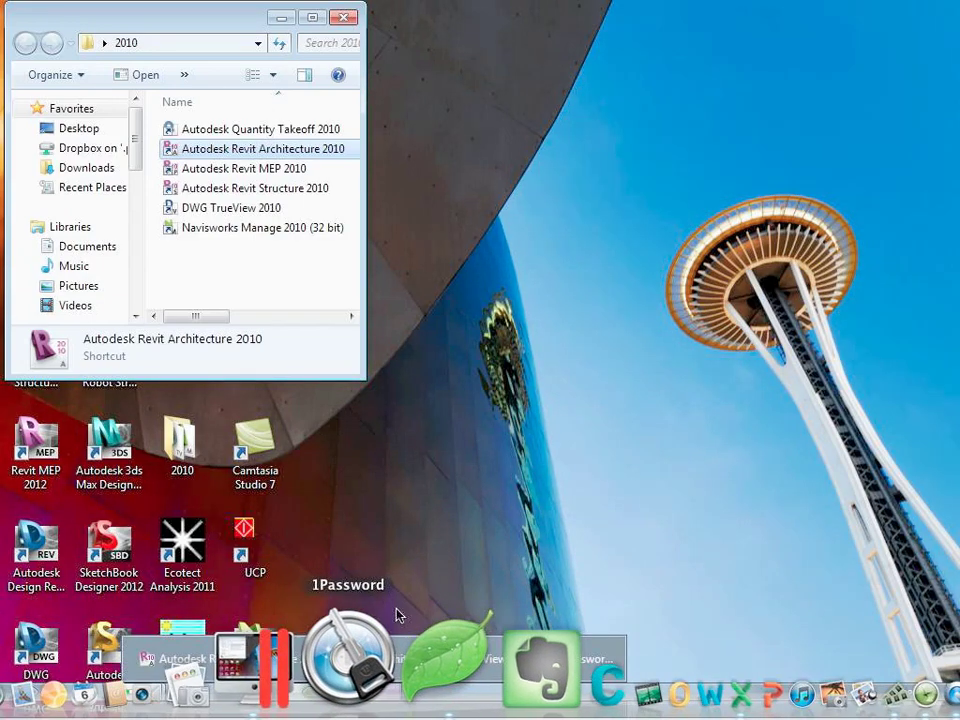
- Return to Revit Architecture 2010 and start the Navisworks 2010 export with Session 19 as the destination folder
{"action": "left_click", "coordinate": [378, 701]}
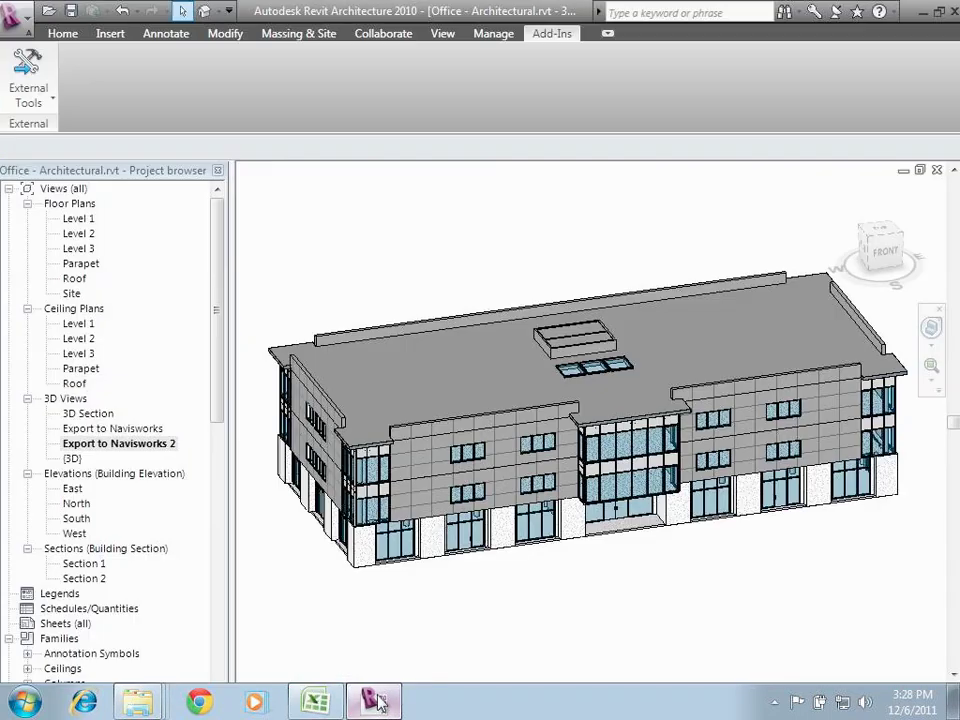
{"action": "left_click", "coordinate": [36, 78]}
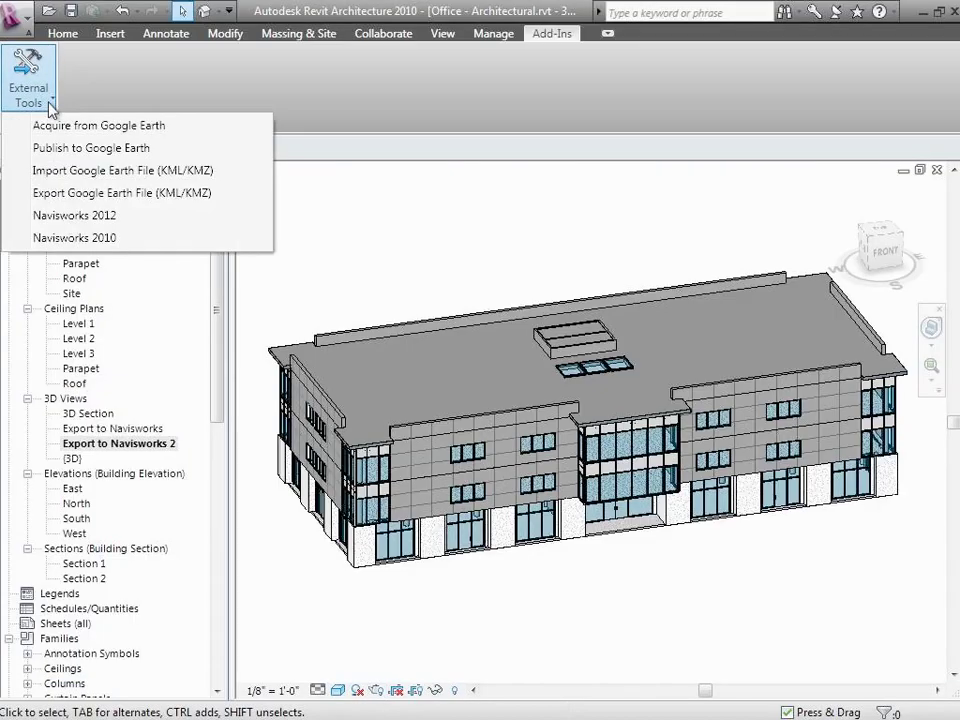
{"action": "left_click", "coordinate": [150, 240]}
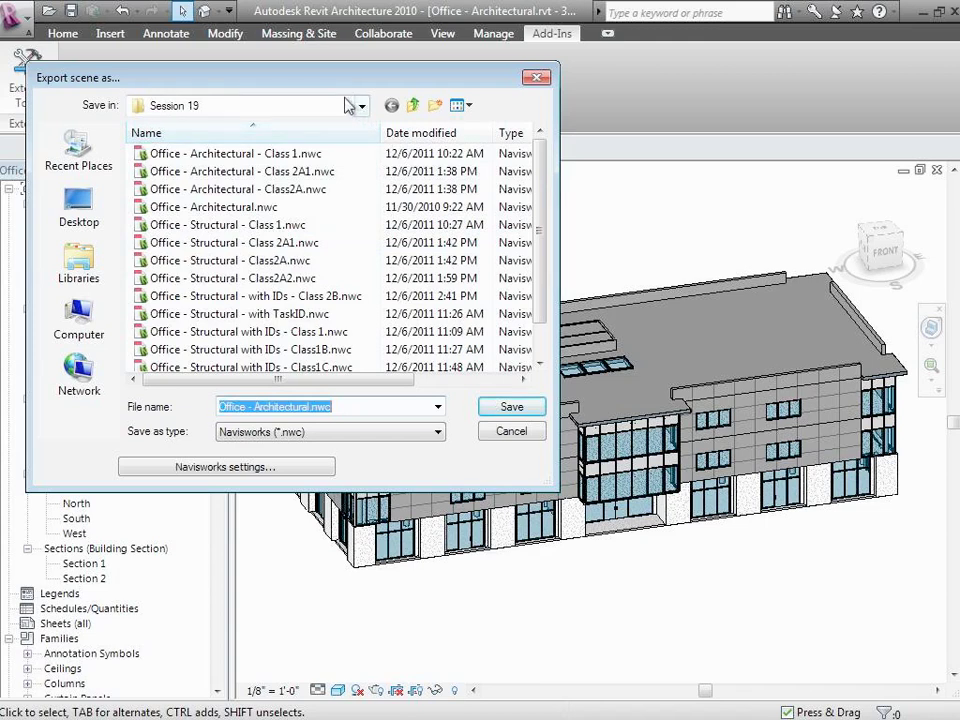
{"action": "left_click", "coordinate": [362, 105]}
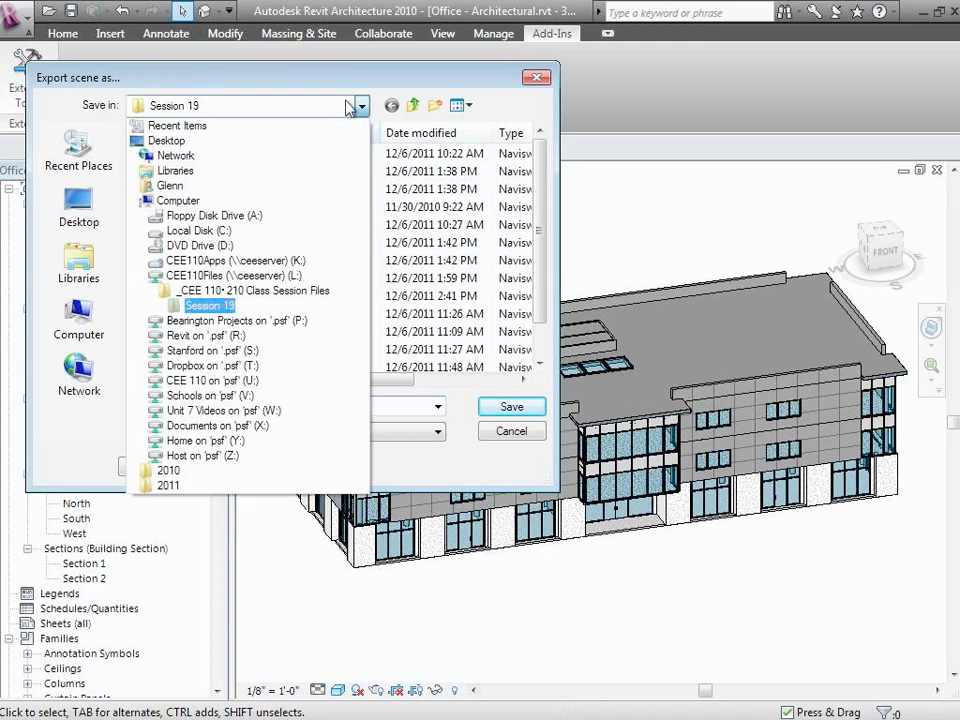
{"action": "left_click", "coordinate": [296, 310]}
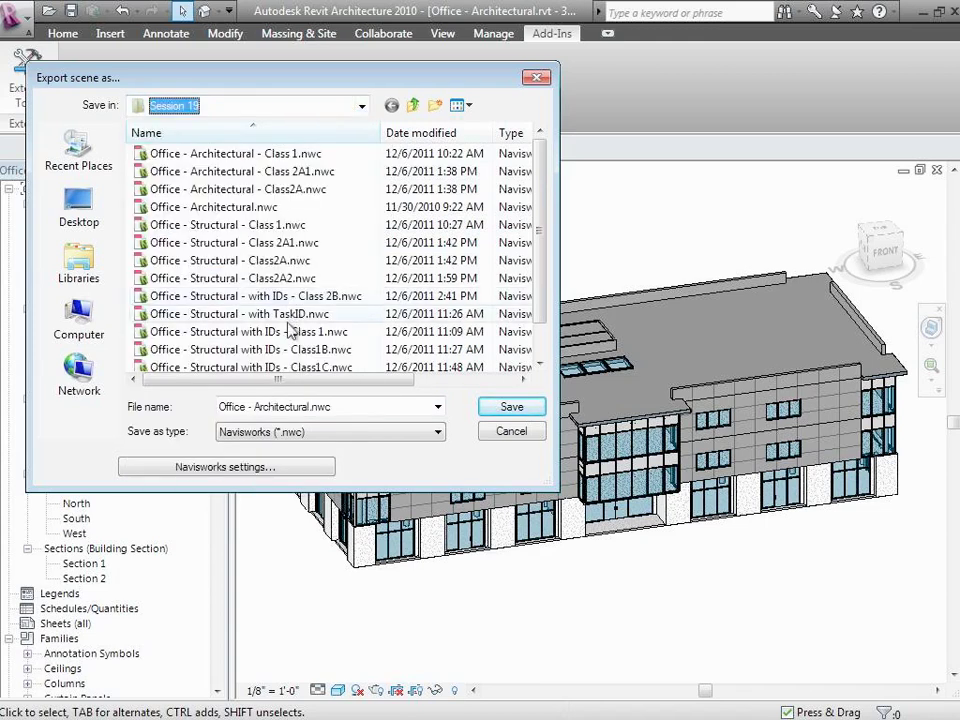
- Name the export file Office - Architectural - Class3A and save it as a Navisworks .nwc file
{"action": "left_click", "coordinate": [312, 408]}
{"action": "left_click", "coordinate": [326, 408]}
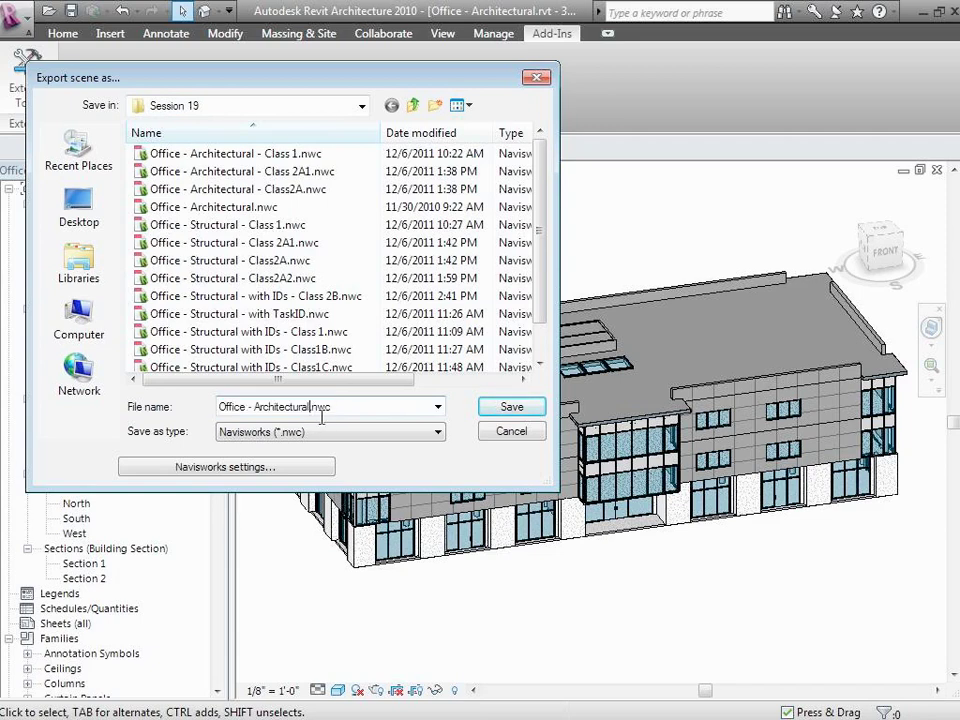
{"action": "key", "text": "BackSpace"}
{"action": "type", "text": "- Class3A."}
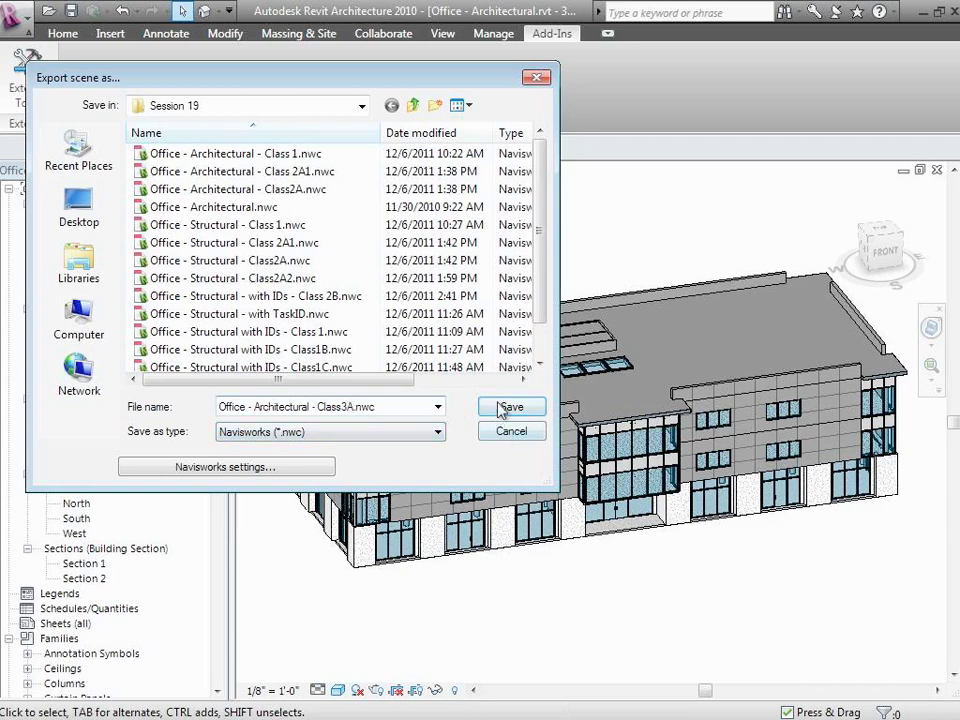
{"action": "left_click", "coordinate": [509, 408]}
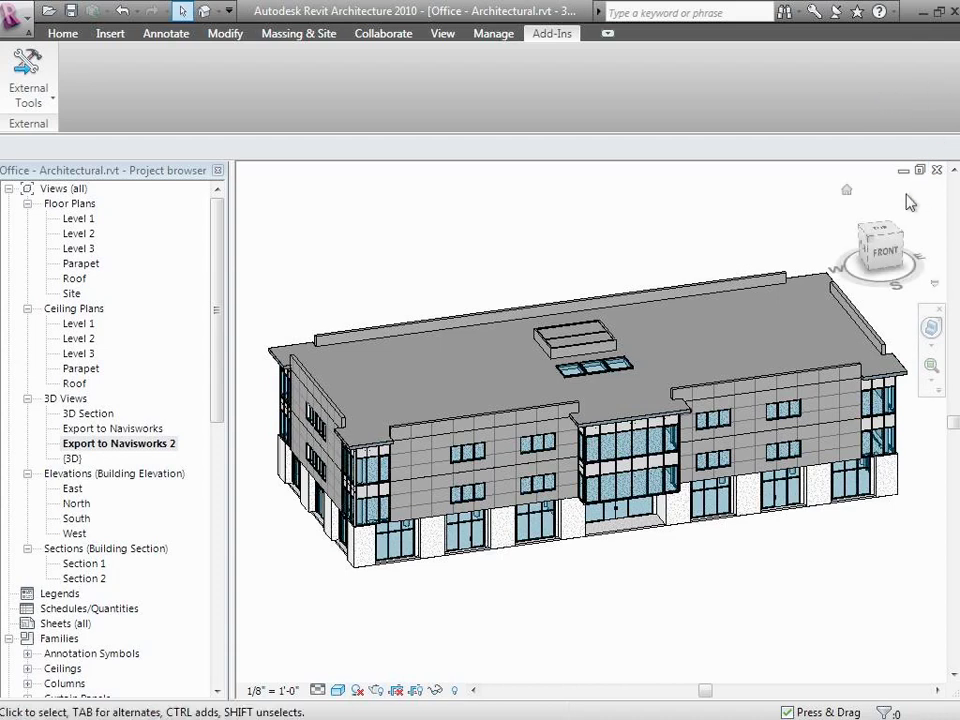
- Minimize Revit, launch Navisworks Manage 2010 (32 bit) from the 2010 folder, and close its TimeLiner window
{"action": "left_click", "coordinate": [922, 13]}
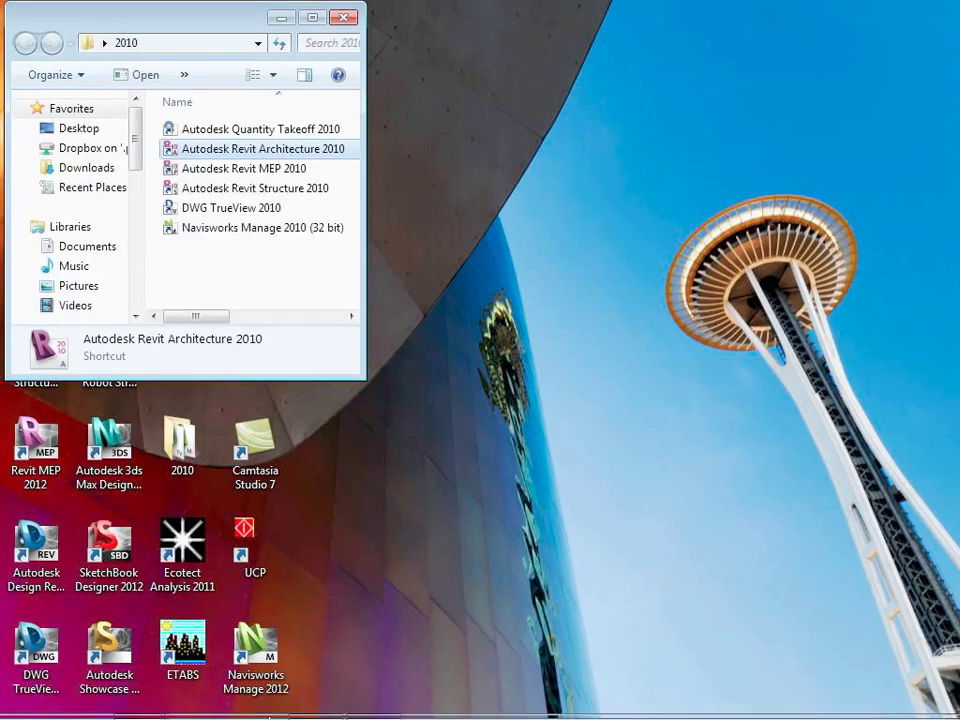
{"action": "mouse_move", "coordinate": [272, 700]}
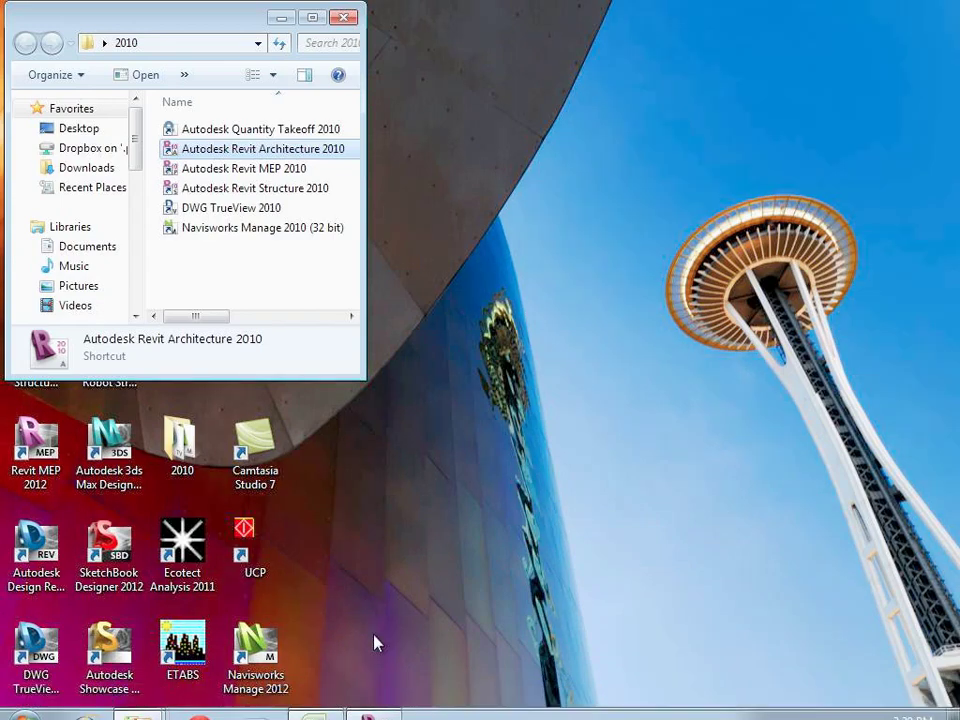
{"action": "double_click", "coordinate": [263, 229]}
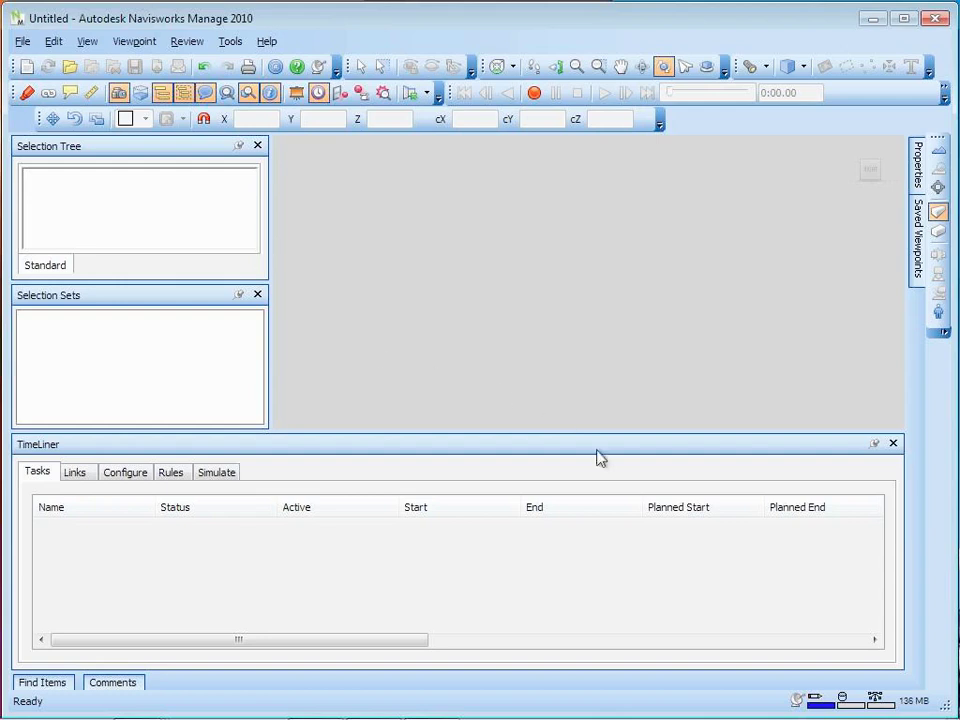
{"action": "left_click", "coordinate": [893, 443]}
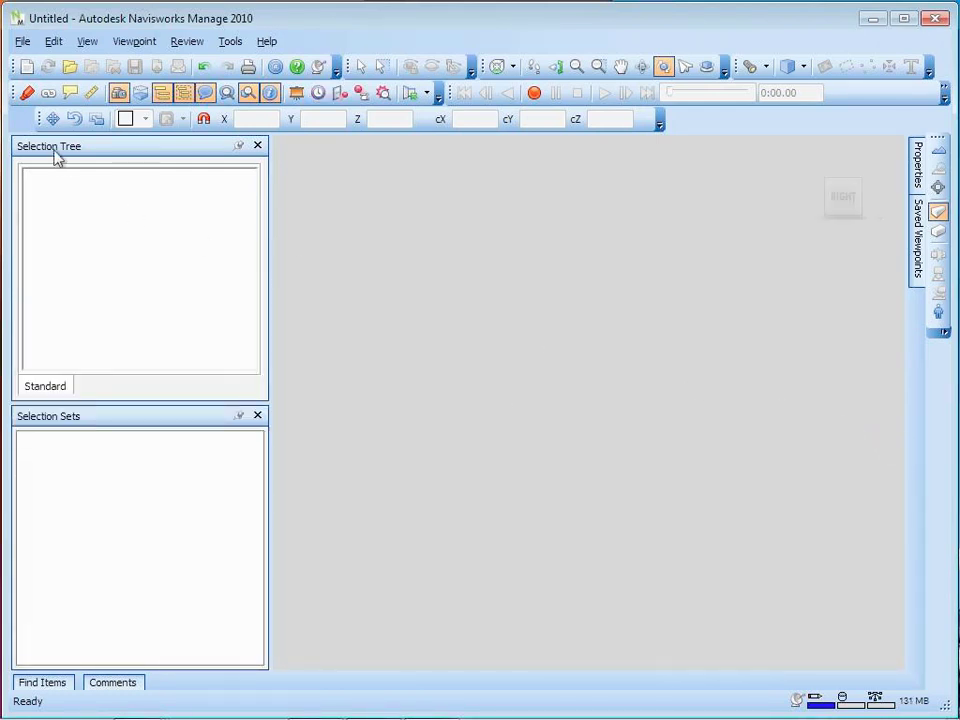
- Open Office - Architectural - Class3A.nwc from the Session 19 folder
{"action": "left_click", "coordinate": [27, 44]}
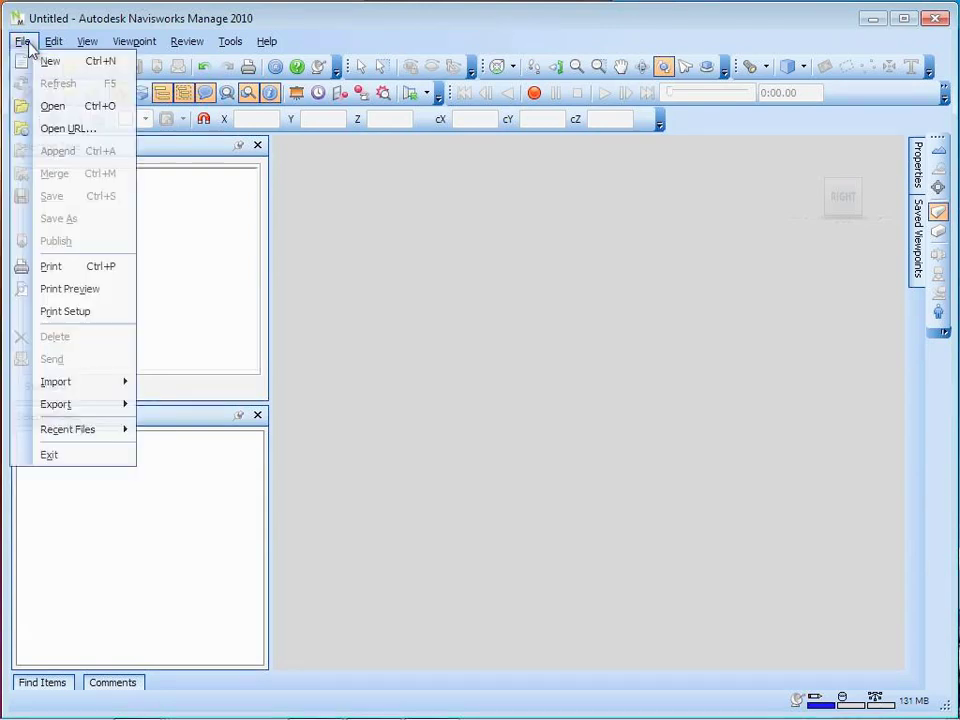
{"action": "left_click", "coordinate": [50, 108]}
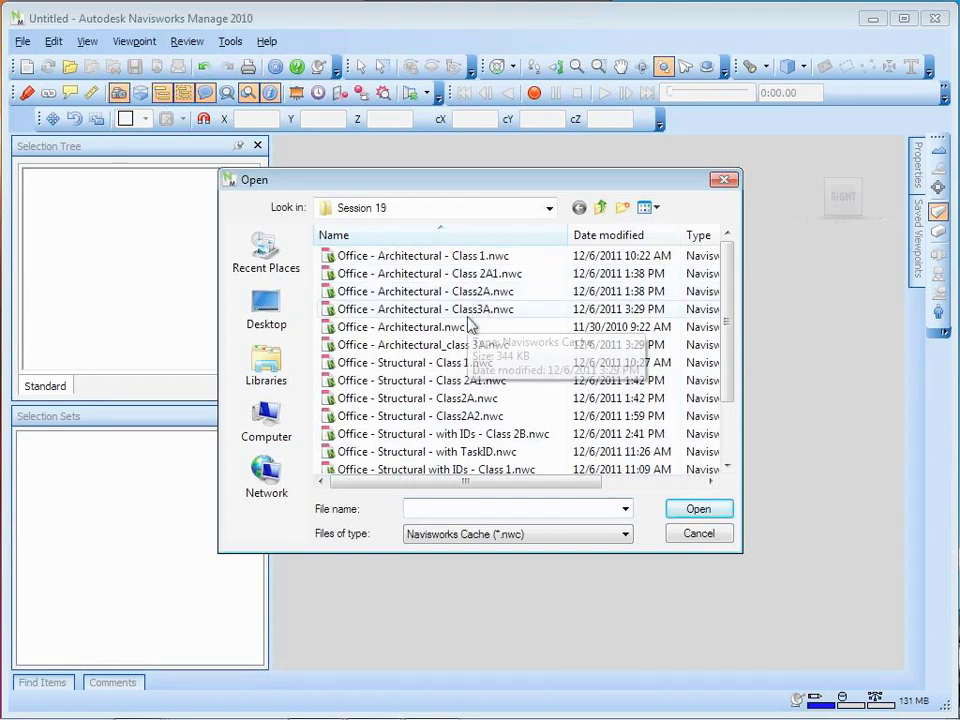
{"action": "left_click", "coordinate": [467, 314]}
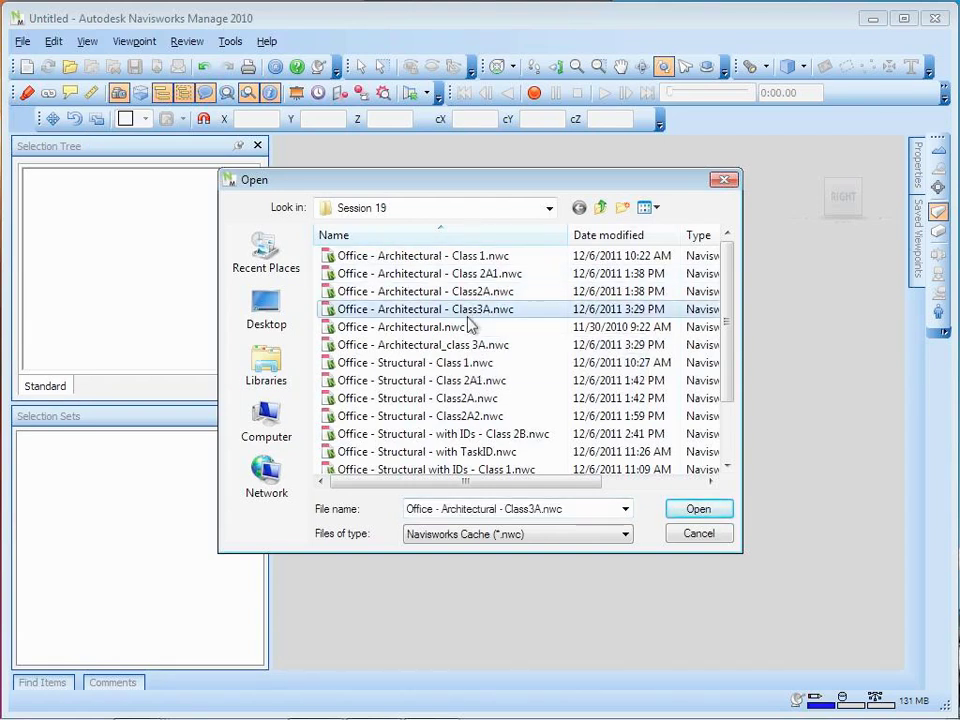
{"action": "left_click", "coordinate": [697, 510]}
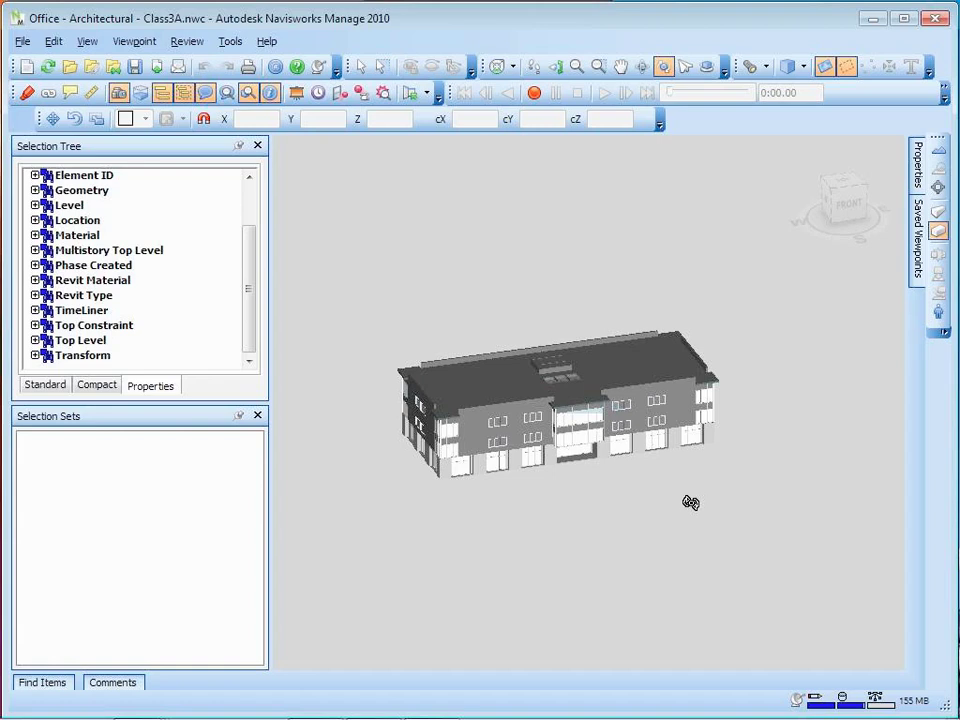
- Set the selection tree to its Standard display, and hide the Selection Tree and Selection Sets windows
{"action": "left_click_drag", "start_coordinate": [246, 246], "coordinate": [248, 192]}
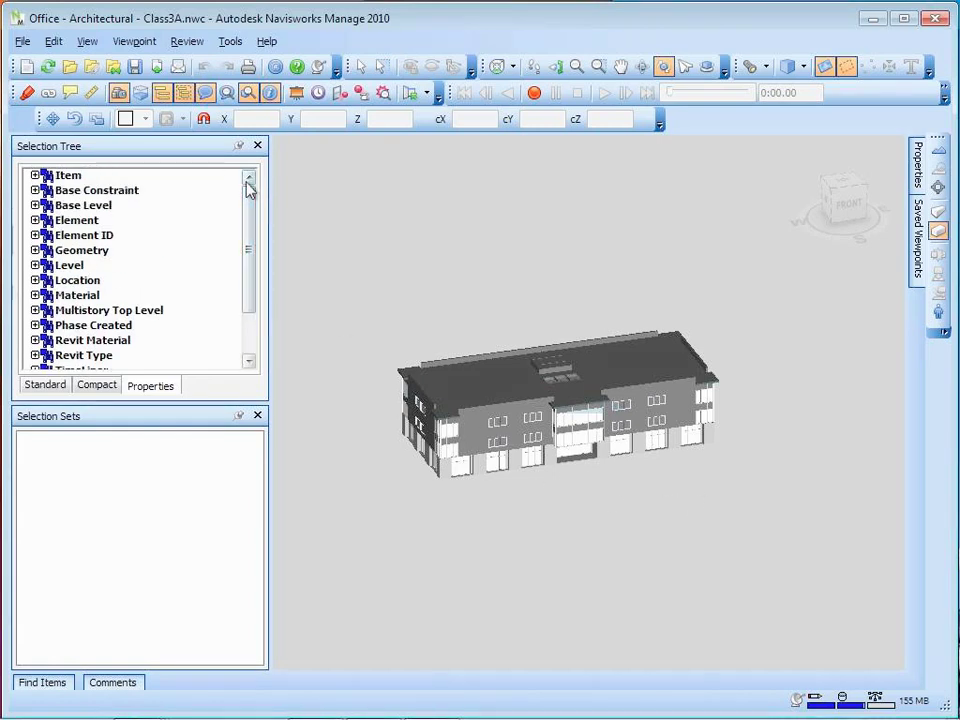
{"action": "left_click", "coordinate": [55, 386]}
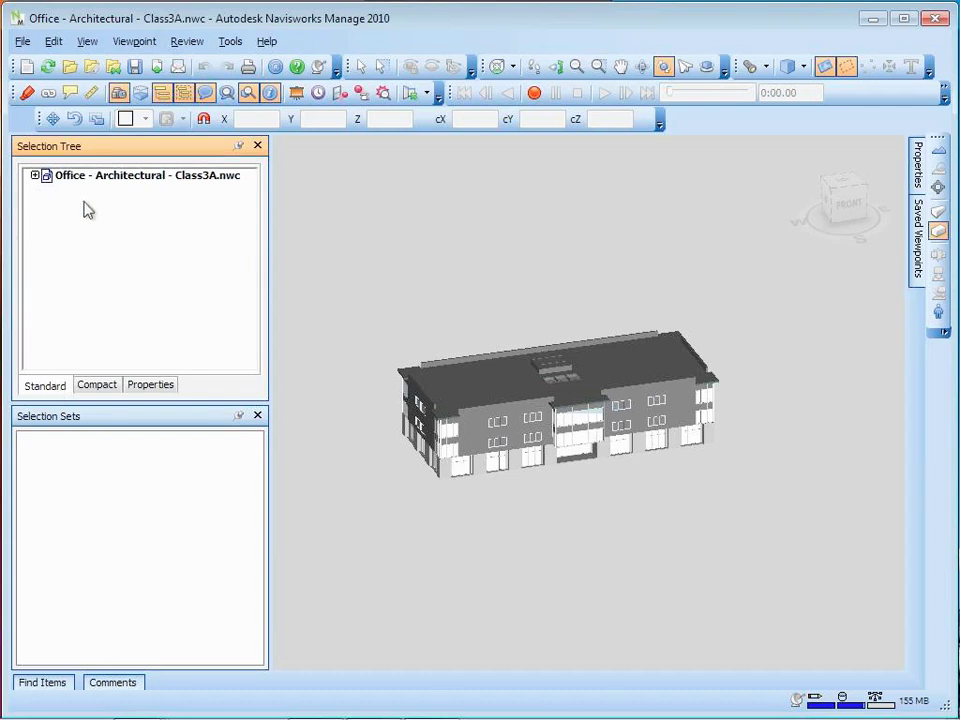
{"action": "left_click", "coordinate": [165, 94]}
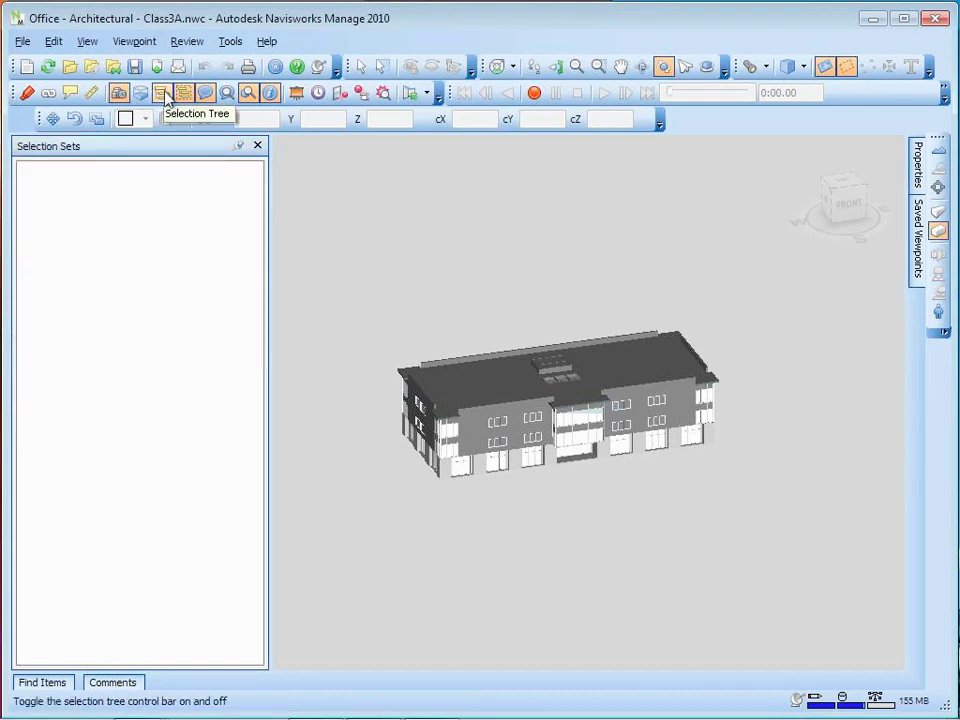
{"action": "left_click", "coordinate": [257, 145]}
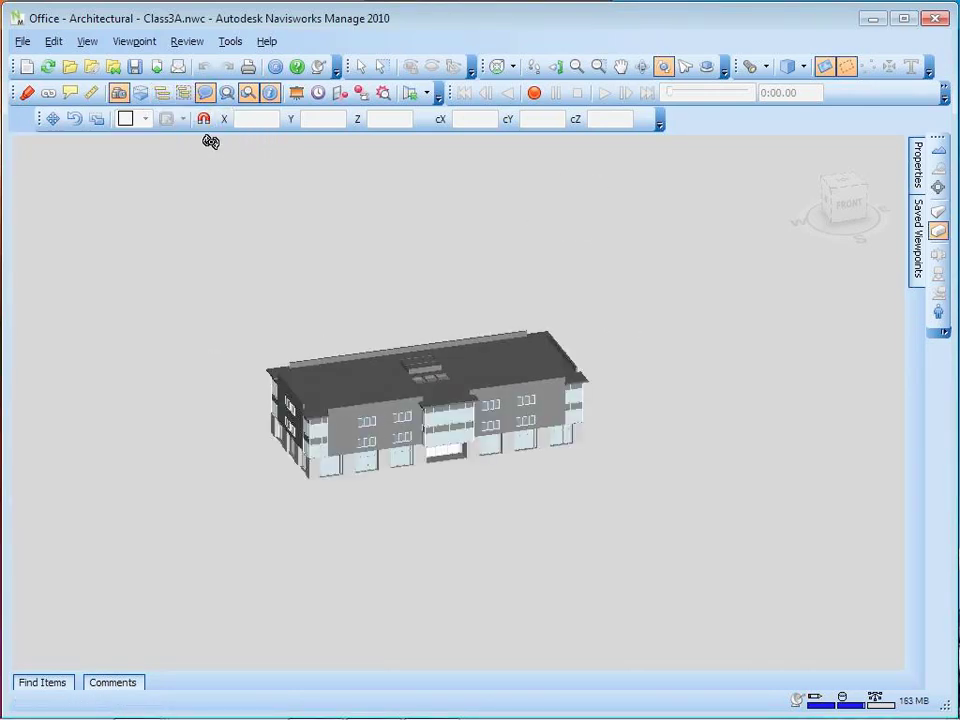
- Show the Selection Tree, expand the Office - Architectural - Class3A.nwc model, and select the whole model, Level 1, Level 2, Level 3 and Roof in turn
{"action": "left_click", "coordinate": [163, 93]}
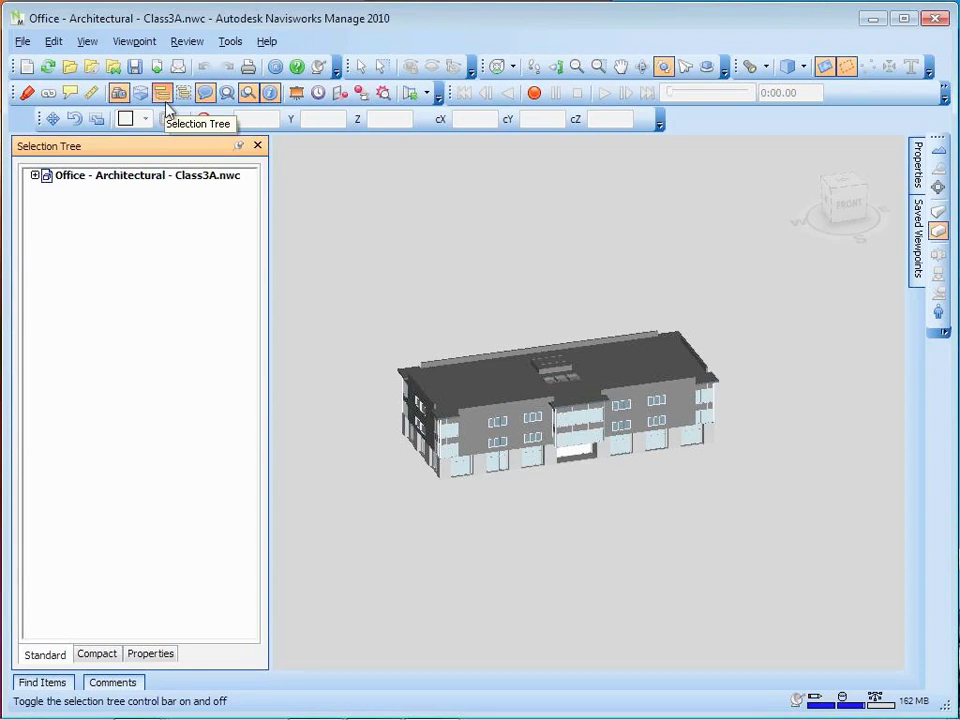
{"action": "left_click", "coordinate": [35, 175]}
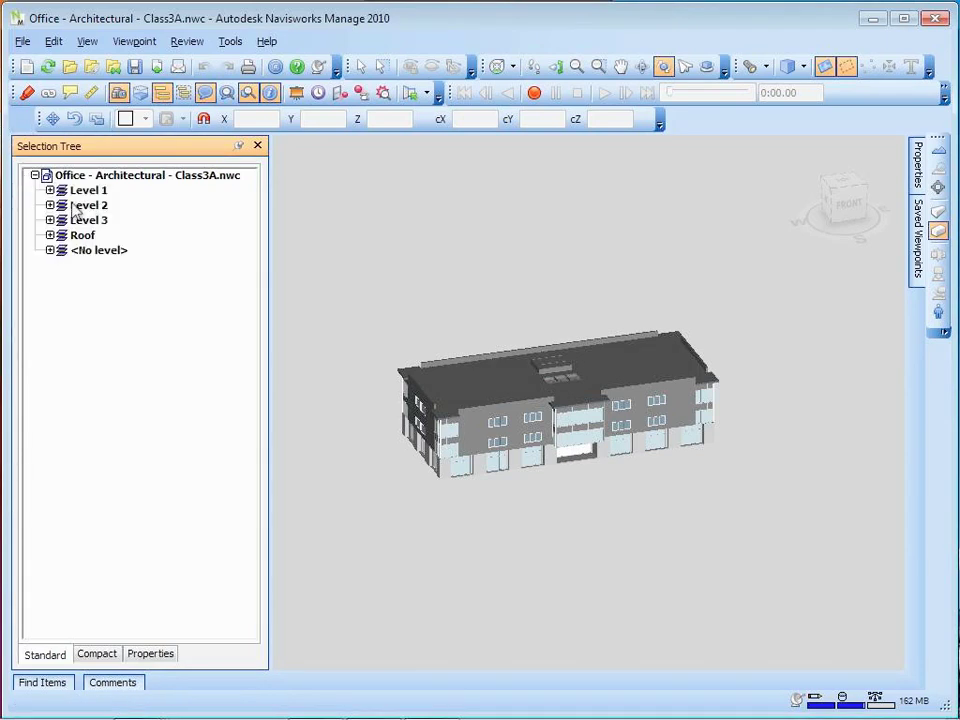
{"action": "left_click", "coordinate": [106, 180]}
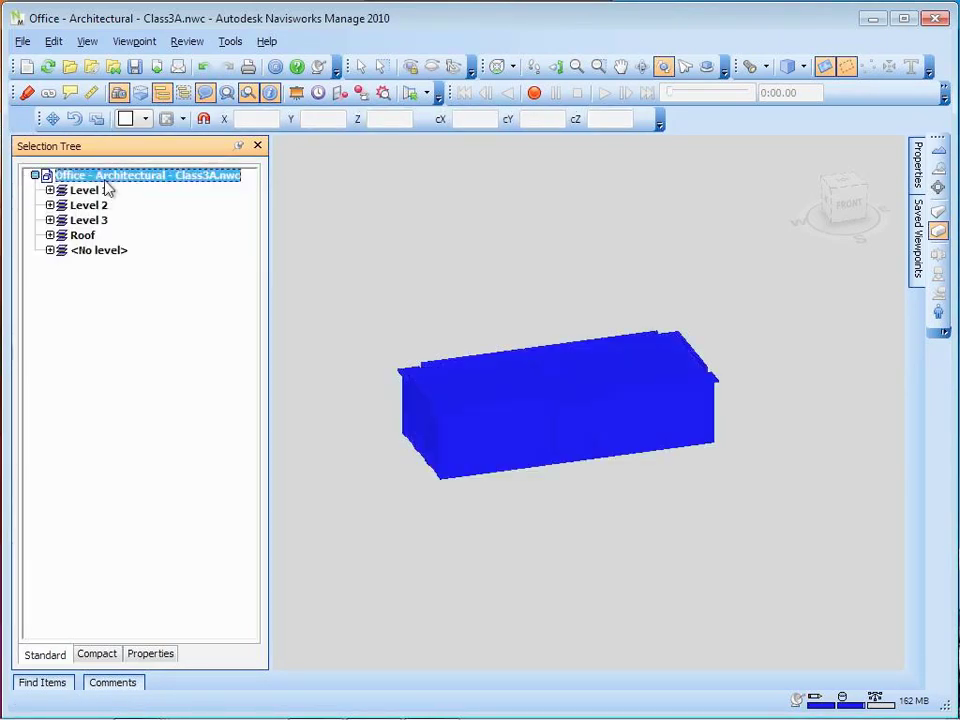
{"action": "left_click", "coordinate": [90, 191]}
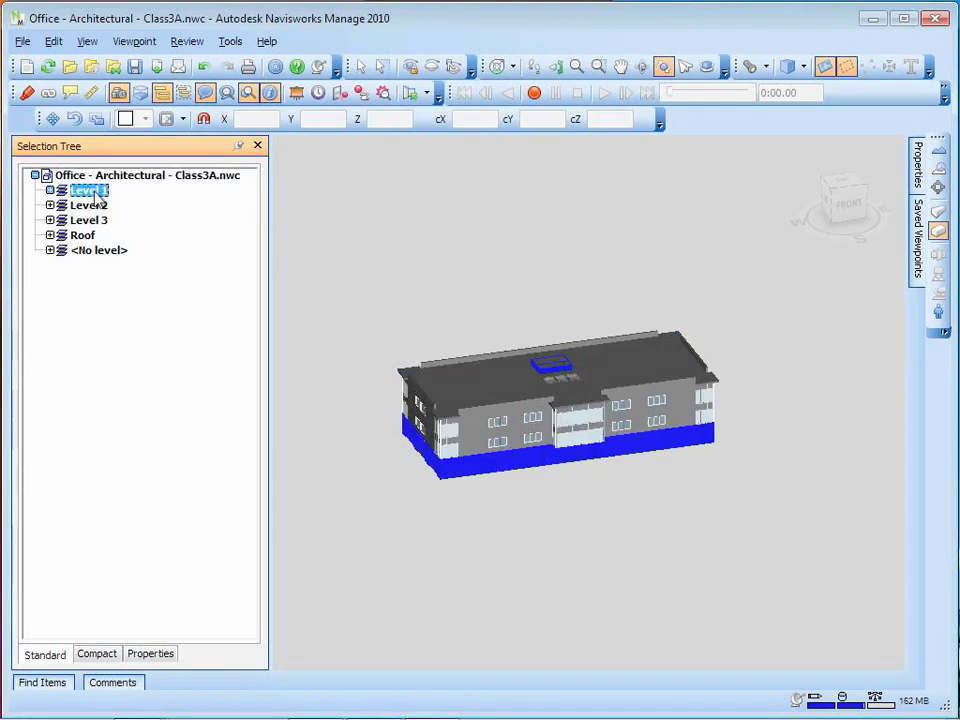
{"action": "left_click", "coordinate": [90, 205]}
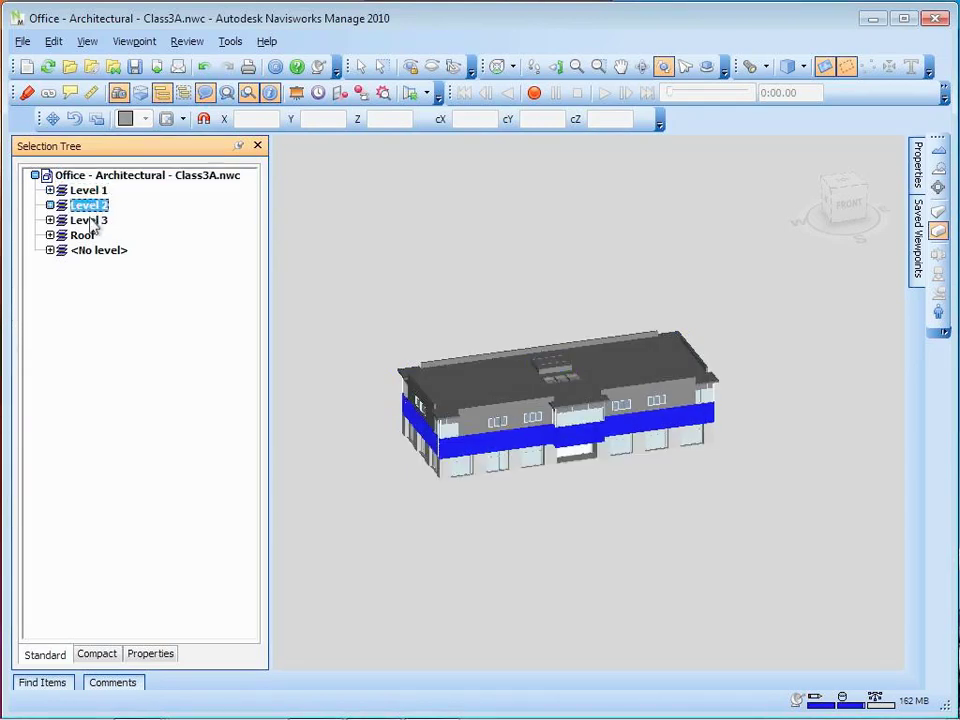
{"action": "left_click", "coordinate": [90, 221]}
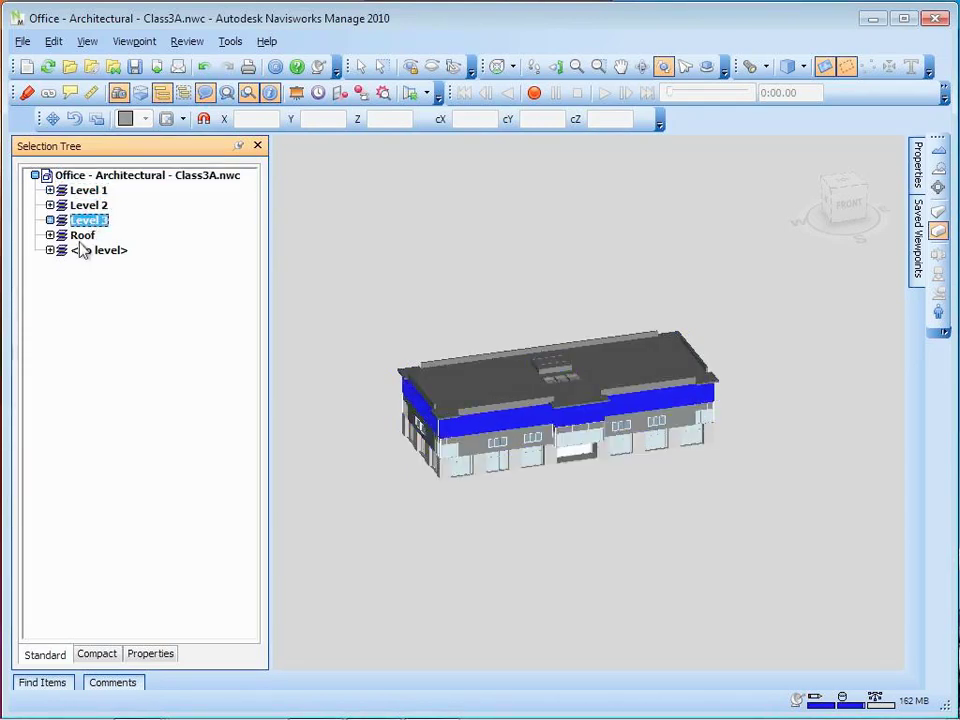
{"action": "left_click", "coordinate": [82, 237]}
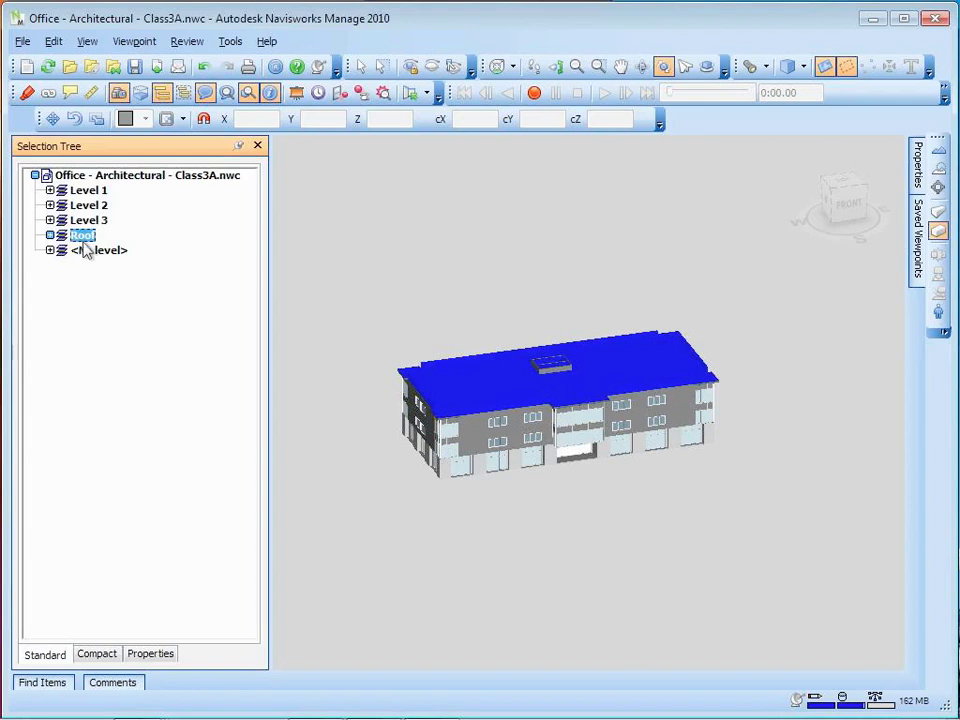
- Isolate Level 1 with Unselected Hidden, and clear the selection to inspect that floor on its own
{"action": "left_click", "coordinate": [96, 192]}
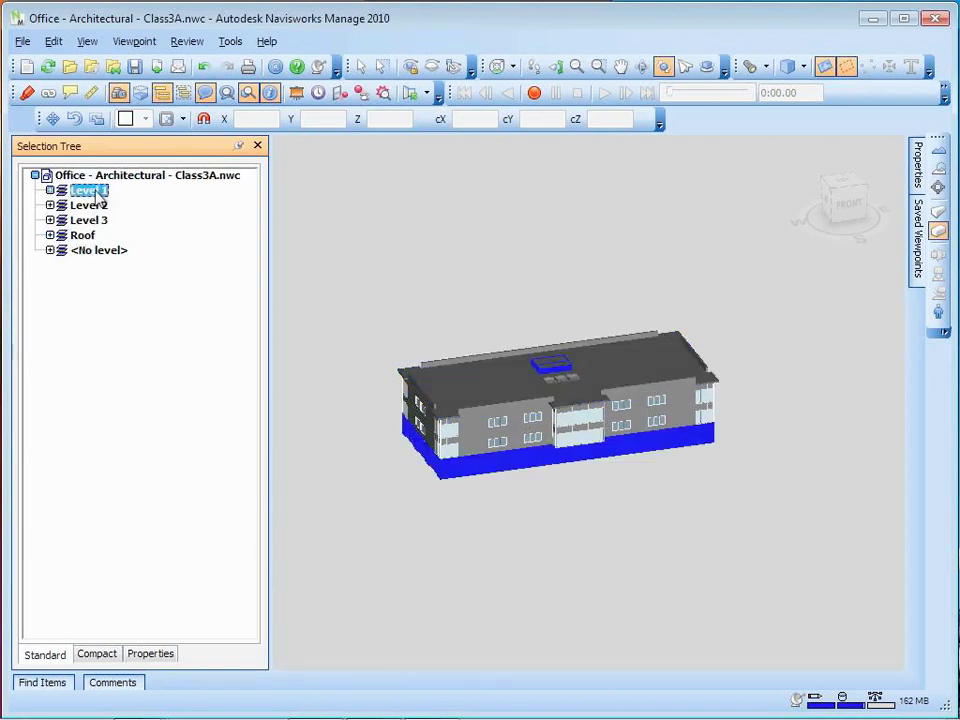
{"action": "right_click", "coordinate": [96, 193]}
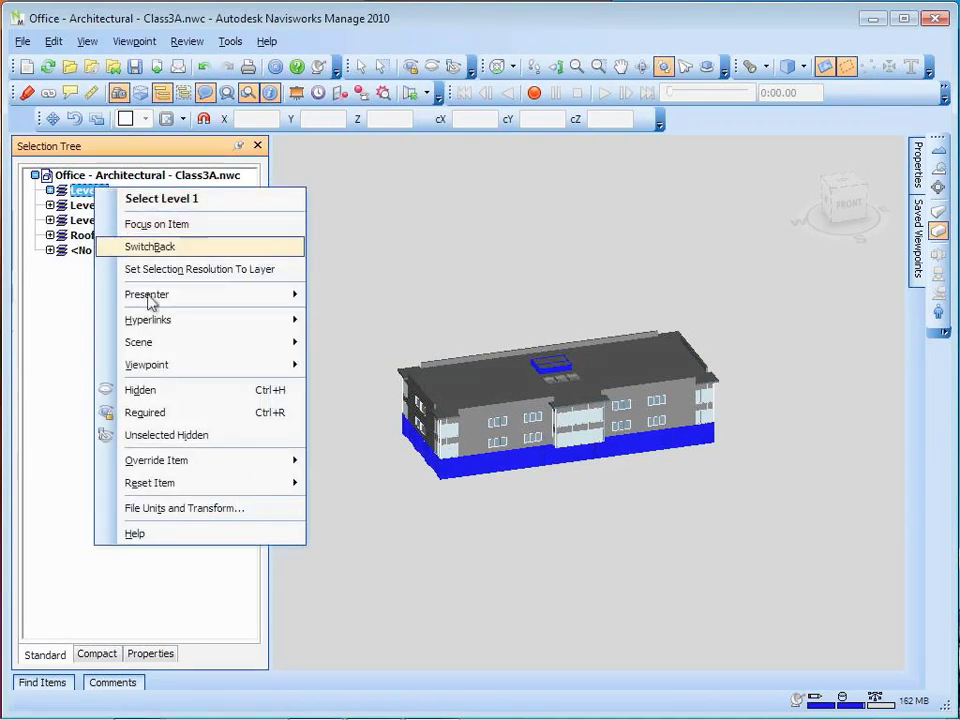
{"action": "left_click", "coordinate": [176, 437]}
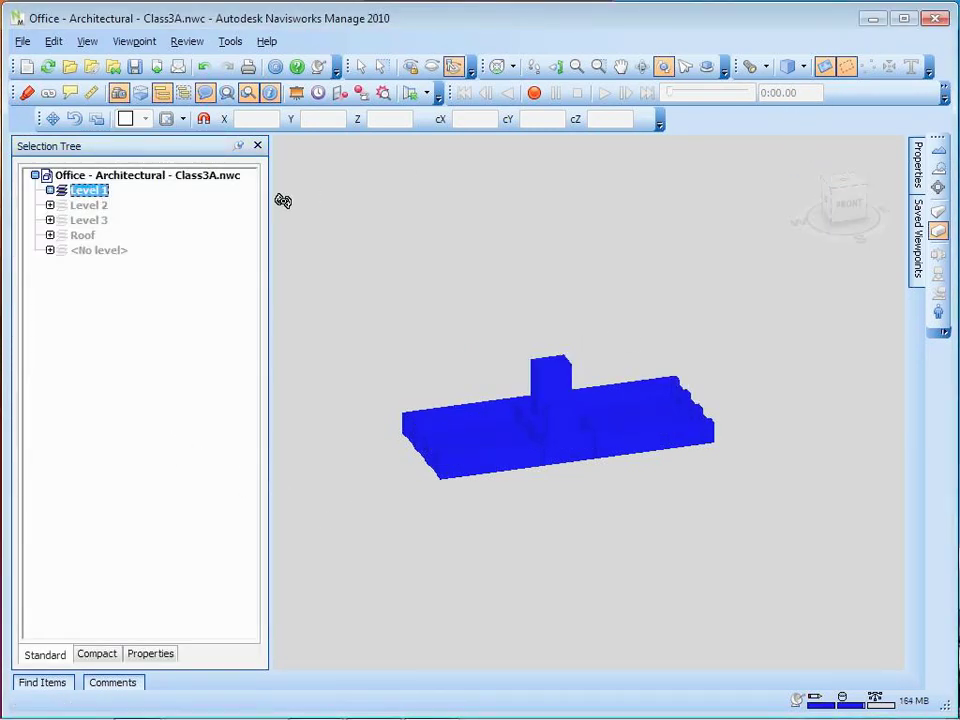
{"action": "left_click", "coordinate": [148, 178]}
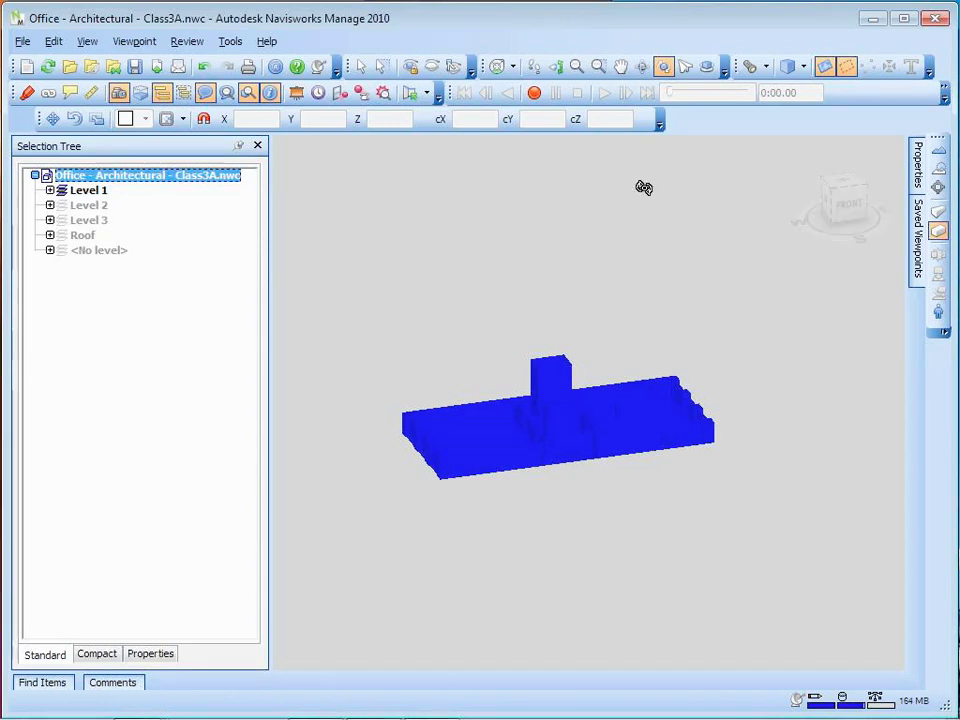
{"action": "left_click", "coordinate": [74, 192]}
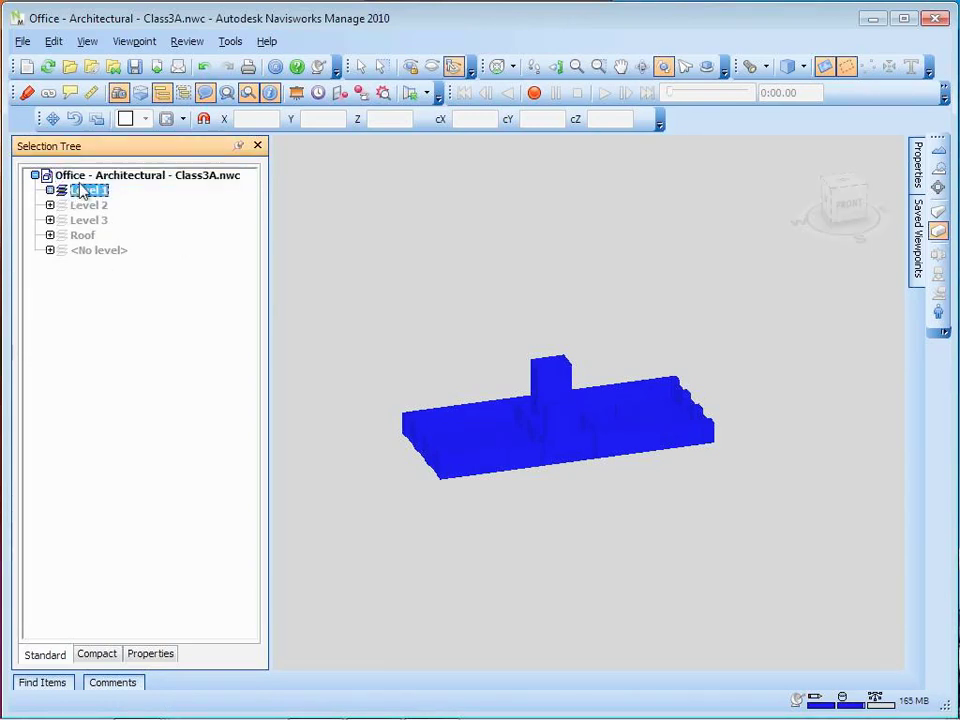
{"action": "left_click", "coordinate": [88, 177]}
{"action": "key", "text": "Escape"}
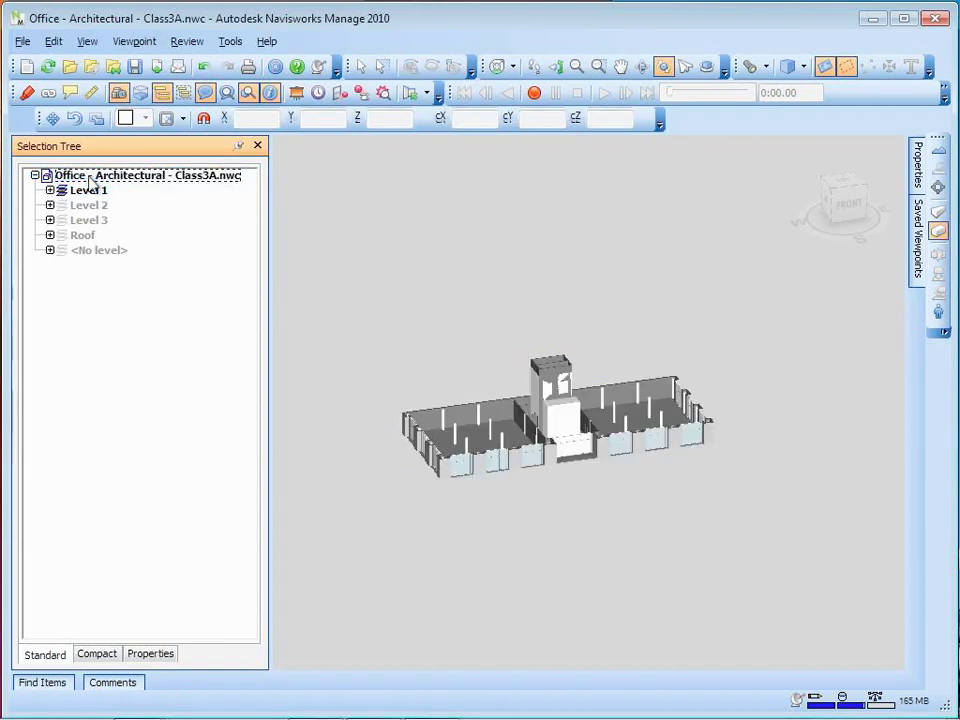
{"action": "left_click", "coordinate": [822, 185]}
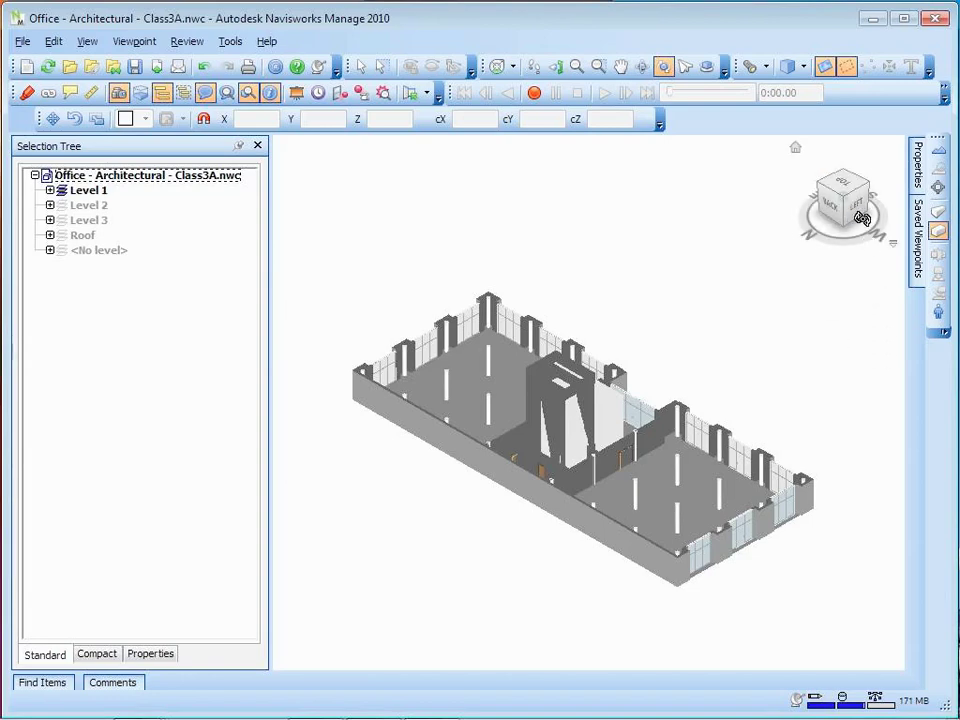
{"action": "left_click", "coordinate": [641, 67]}
{"action": "left_click_drag", "start_coordinate": [664, 313], "coordinate": [717, 278]}
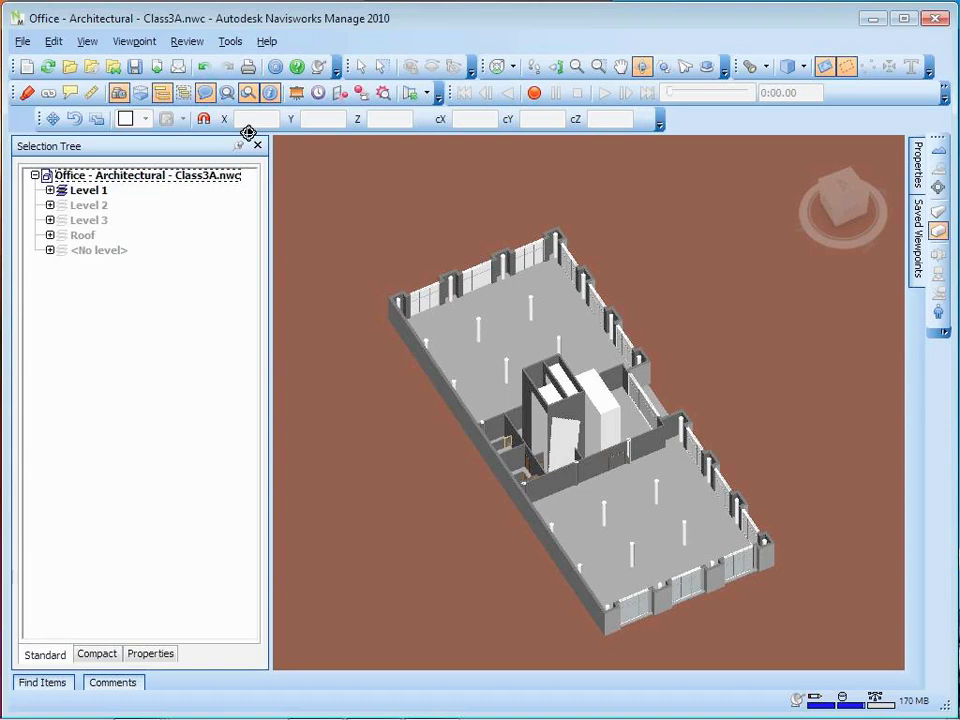
- Turn off Unselected Hidden for Level 1 to bring back the rest of the building
{"action": "right_click", "coordinate": [86, 199]}
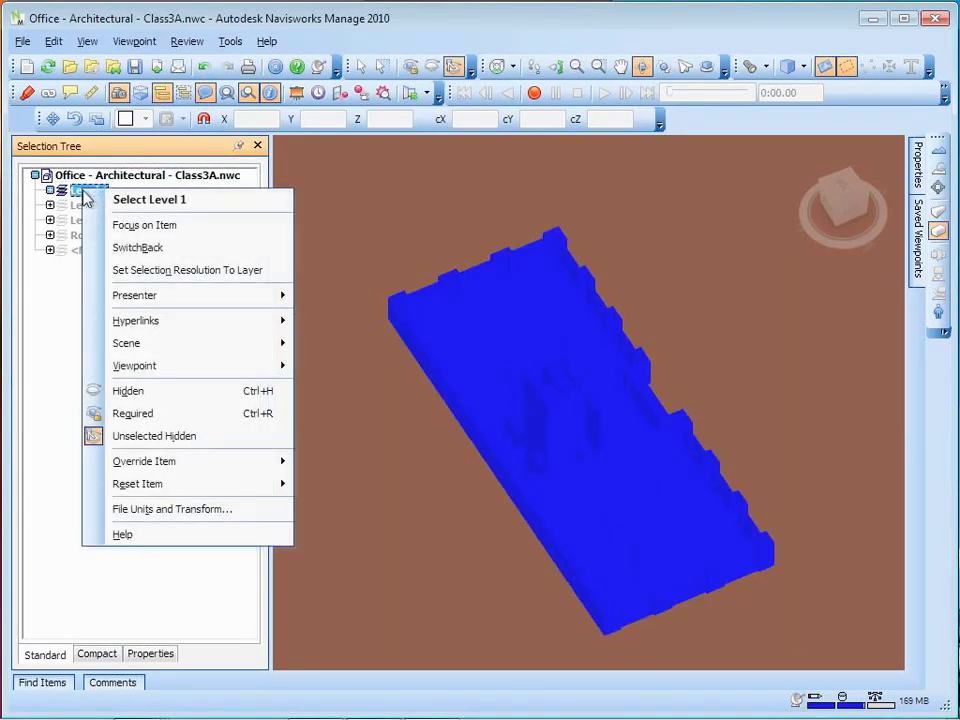
{"action": "left_click", "coordinate": [140, 437]}
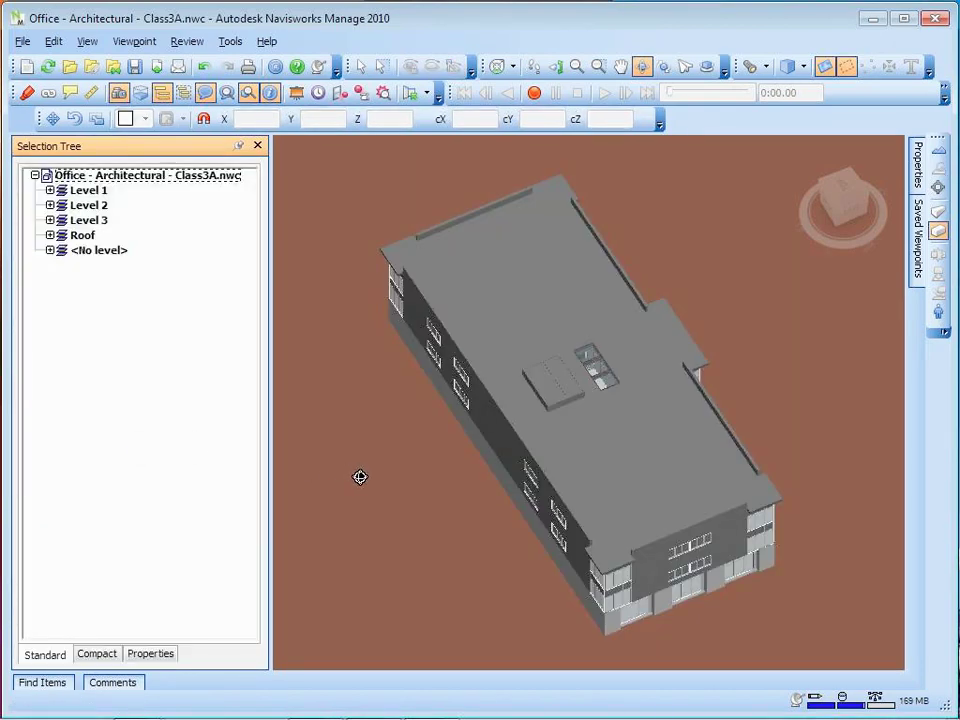
{"action": "left_click", "coordinate": [867, 192]}
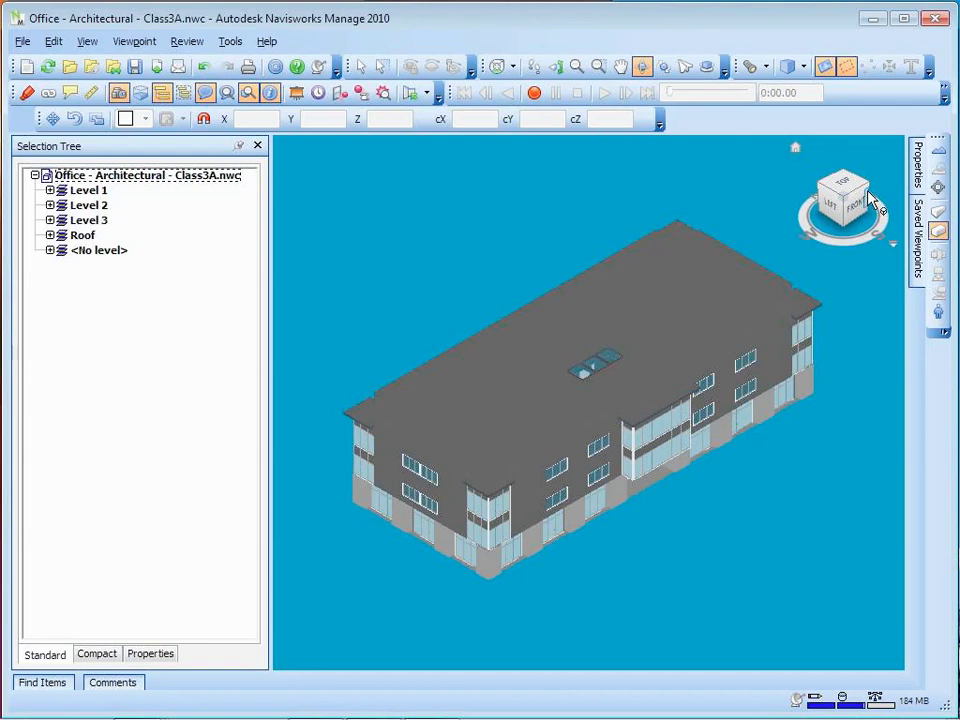
- Expand Level 1 and select its three consecutive Exterior - EIFS on Mtl. Stud walls above Storefront one at a time
{"action": "left_click", "coordinate": [50, 190]}
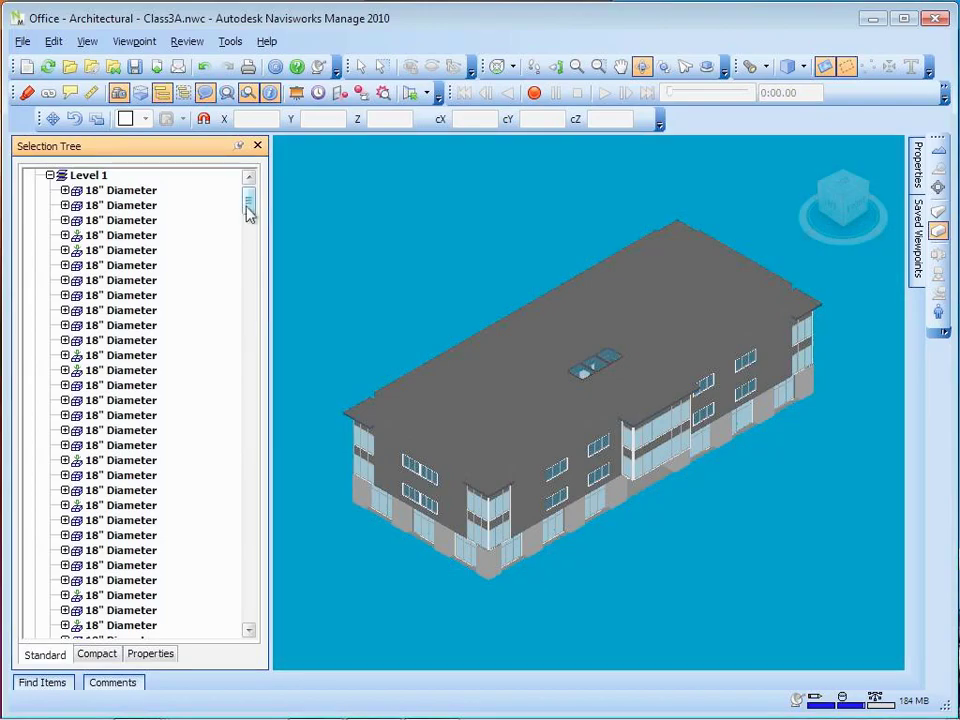
{"action": "left_click_drag", "start_coordinate": [249, 213], "coordinate": [257, 317]}
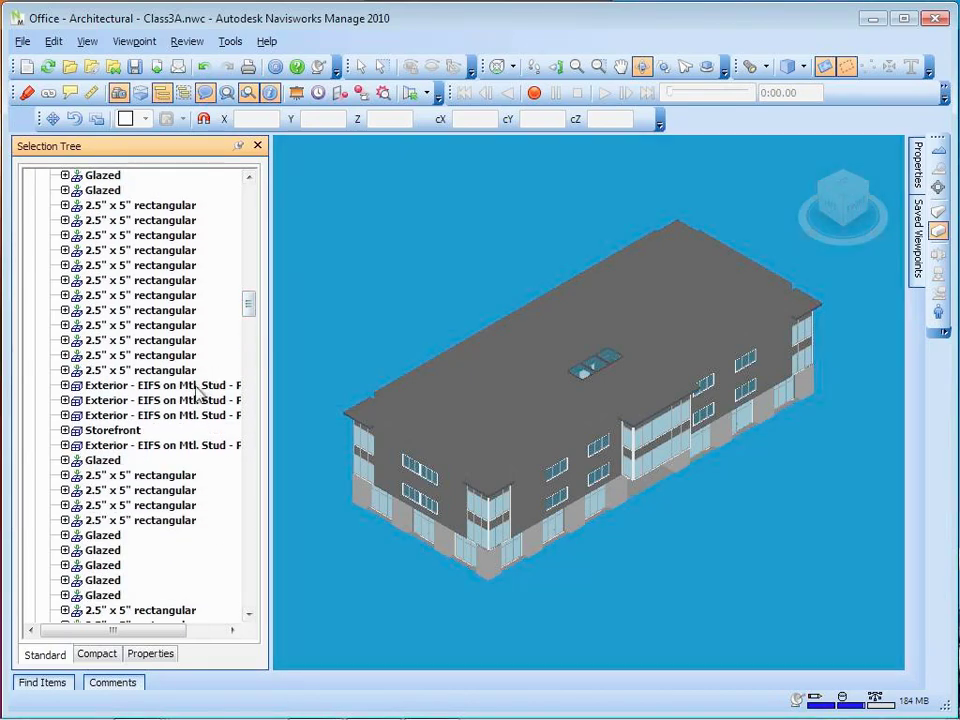
{"action": "left_click", "coordinate": [197, 388]}
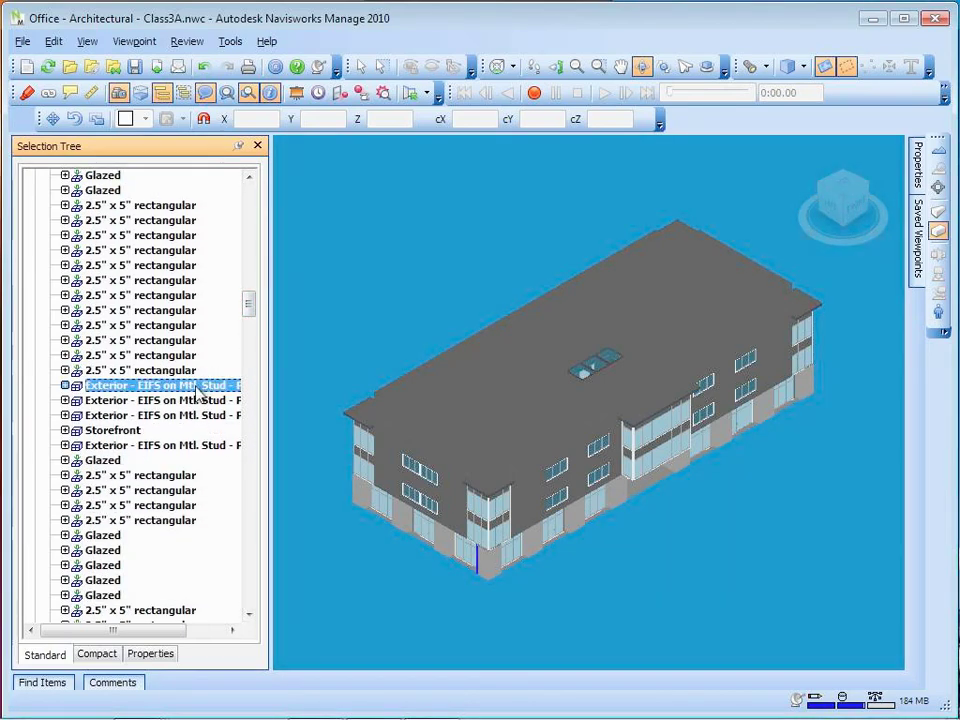
{"action": "left_click", "coordinate": [190, 402]}
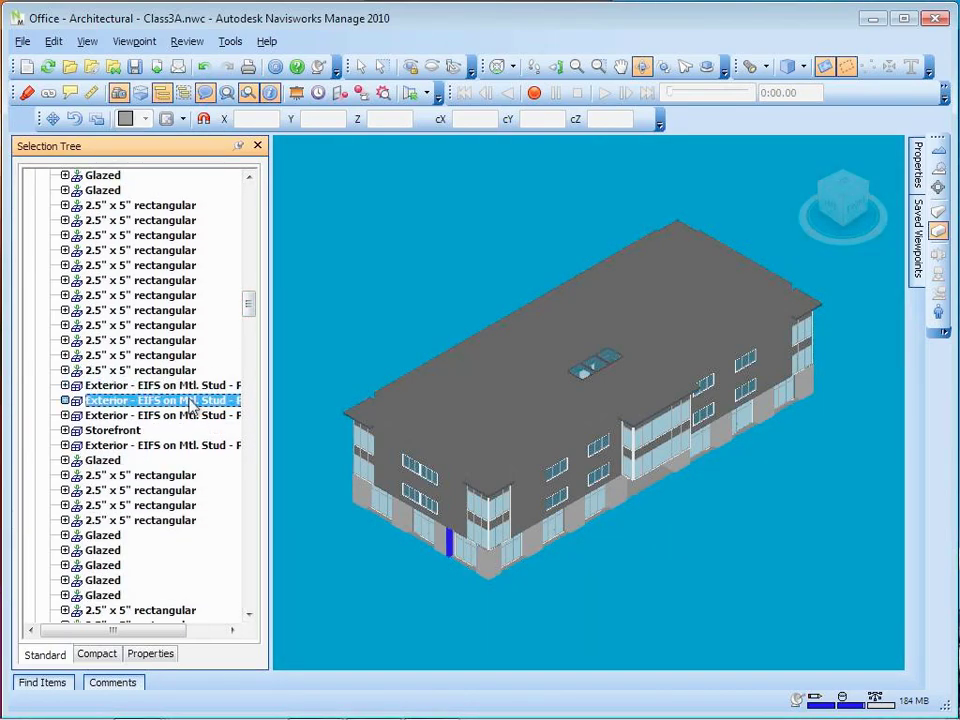
{"action": "left_click", "coordinate": [189, 415]}
{"action": "left_click", "coordinate": [186, 388]}
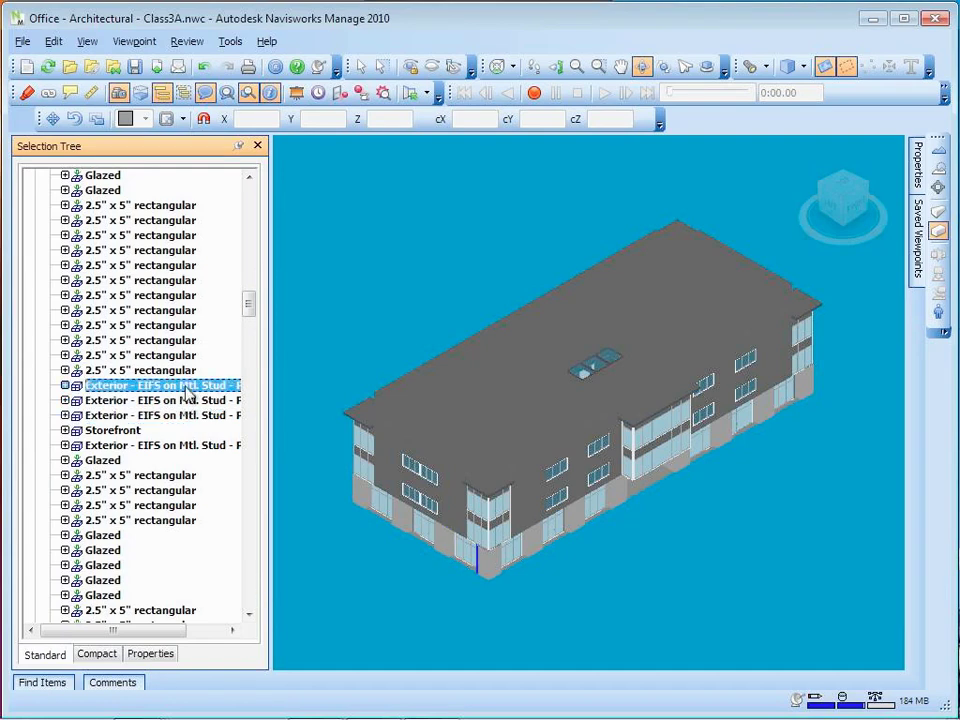
- Highlight single 2.5" x 5" rectangular items and a range starting at the first Exterior - EIFS wall, and clear the selection
{"action": "left_click", "coordinate": [175, 522]}
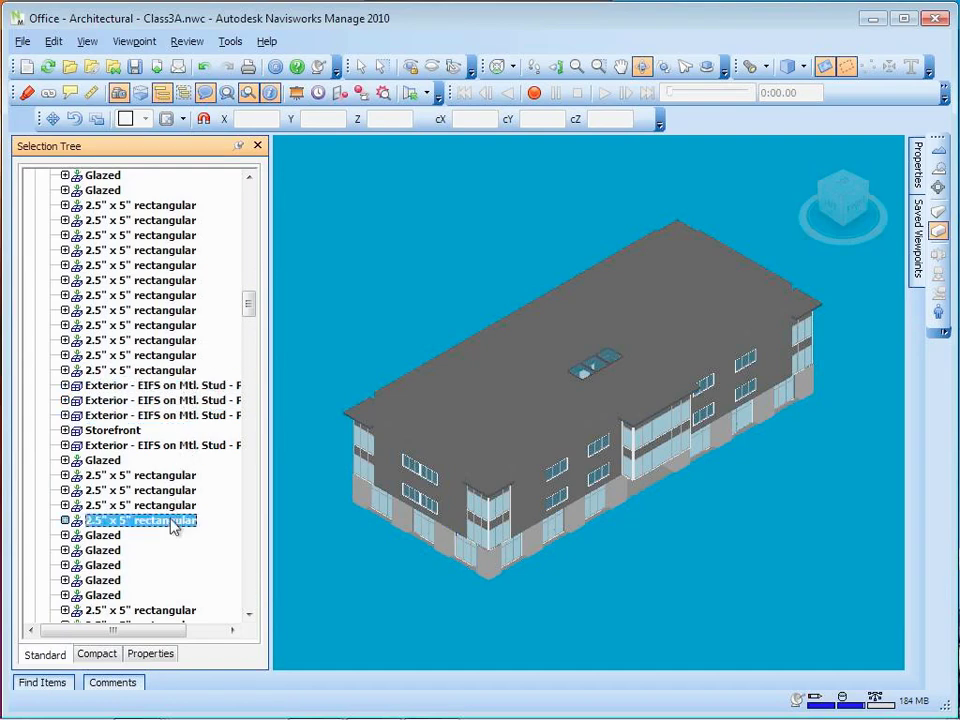
{"action": "left_click", "coordinate": [150, 205]}
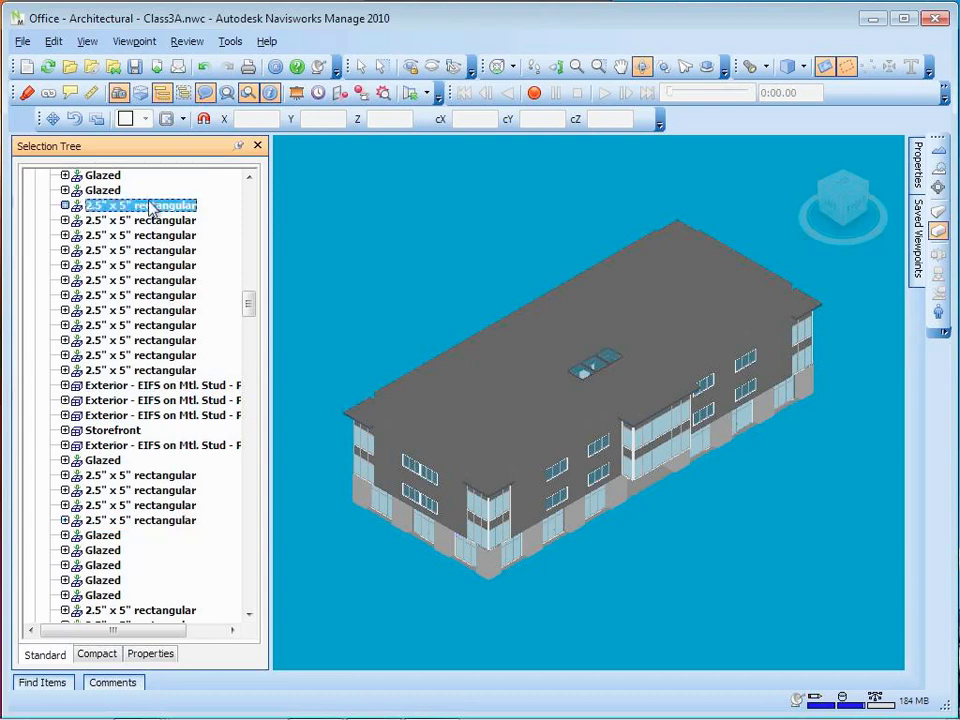
{"action": "left_click", "coordinate": [145, 220]}
{"action": "left_click", "coordinate": [152, 386]}
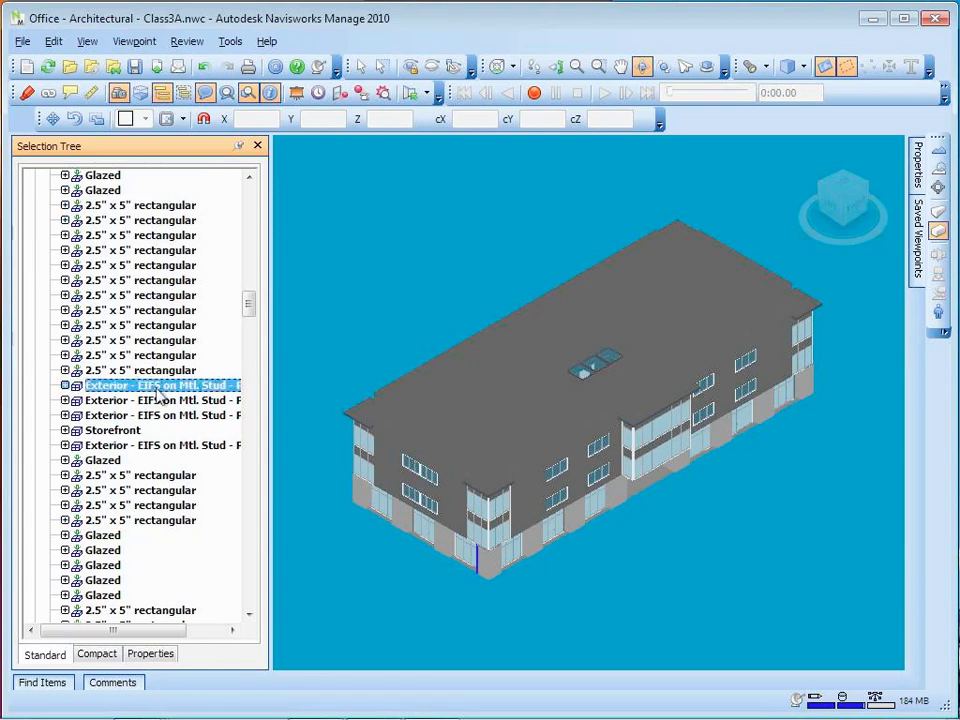
{"action": "left_click", "coordinate": [163, 446], "text": "shift"}
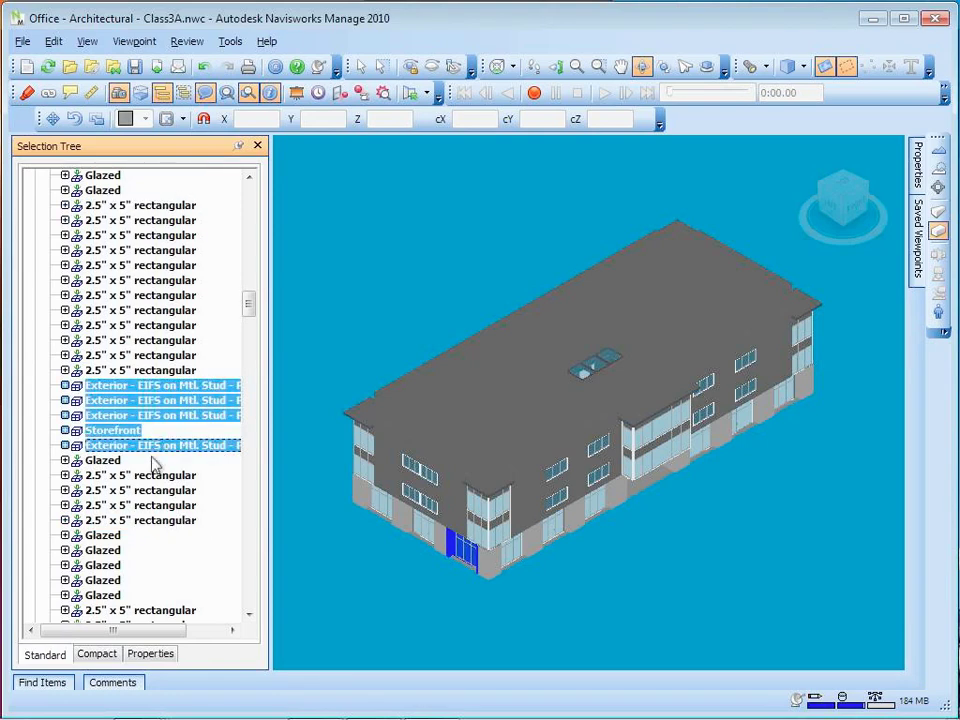
{"action": "left_click", "coordinate": [144, 521], "text": "shift"}
{"action": "key", "text": "Escape"}
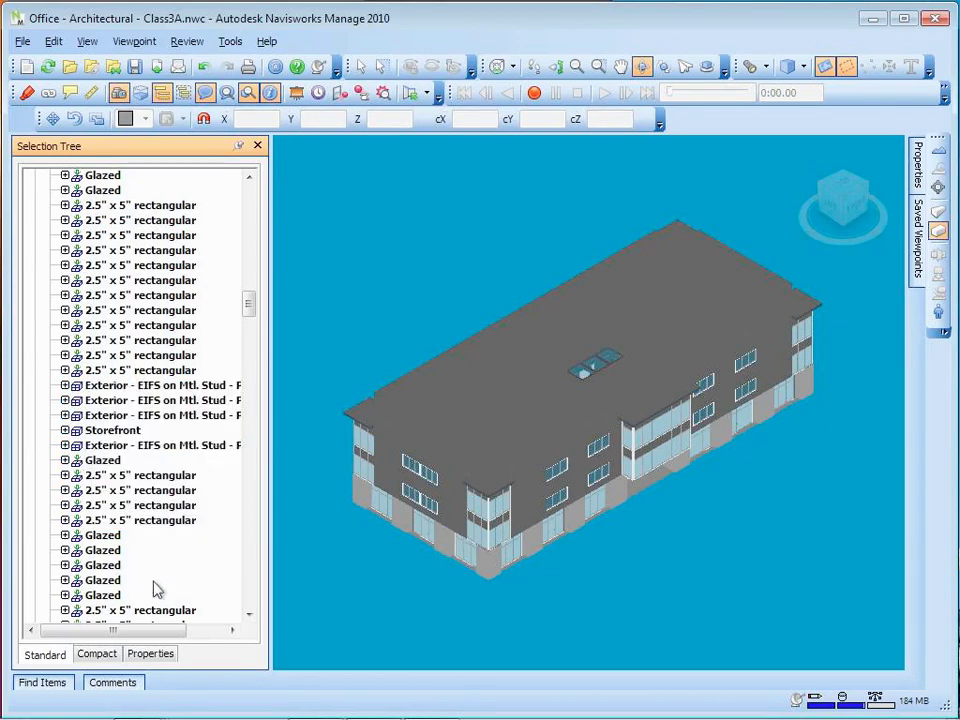
- Farther down Level 1, select the range from a 2.5" x 5" rectangular item below the Glazed panels through the Exterior - EIFS walls past Curtain Wall Sgl Glass
{"action": "left_click", "coordinate": [249, 614]}
{"action": "left_click", "coordinate": [249, 614]}
{"action": "left_click", "coordinate": [249, 614]}
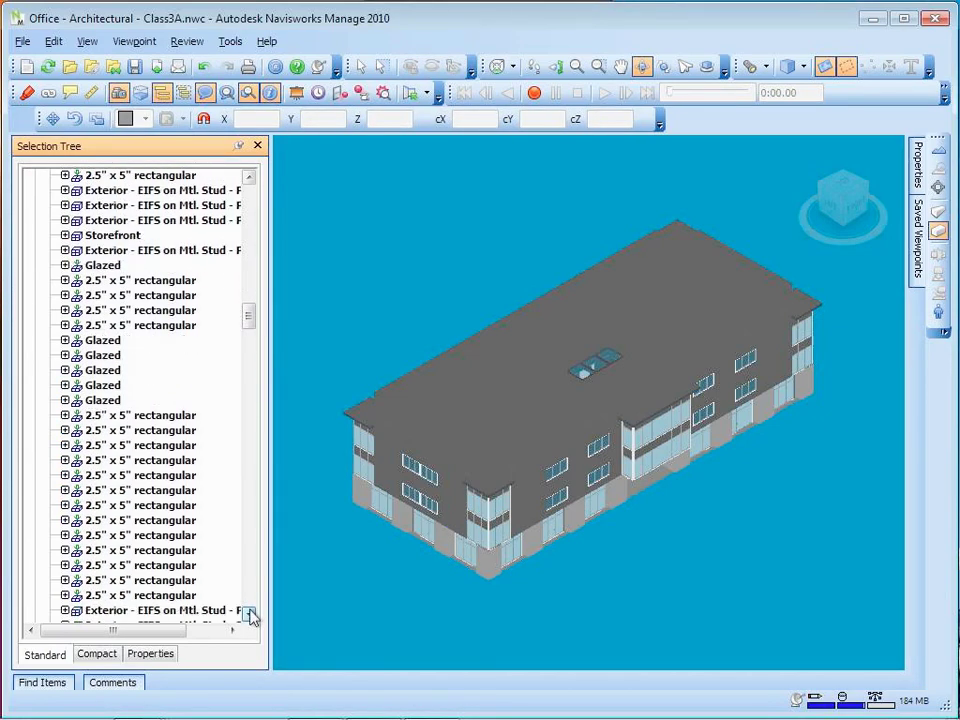
{"action": "left_click", "coordinate": [249, 614]}
{"action": "left_click", "coordinate": [249, 614]}
{"action": "left_click", "coordinate": [249, 614]}
{"action": "left_click", "coordinate": [249, 614]}
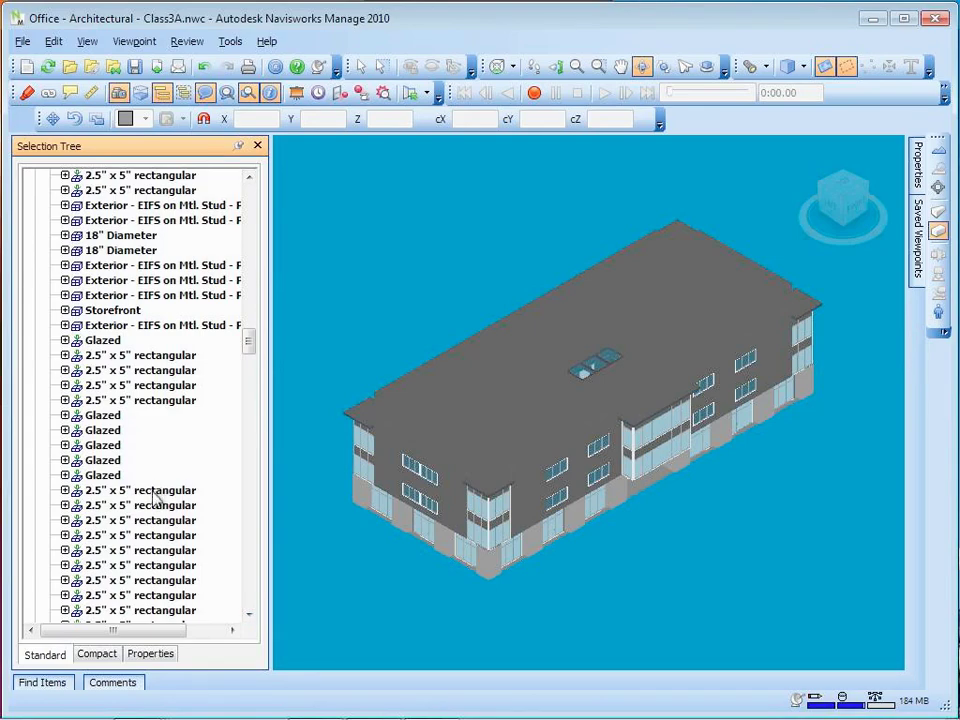
{"action": "left_click", "coordinate": [154, 491]}
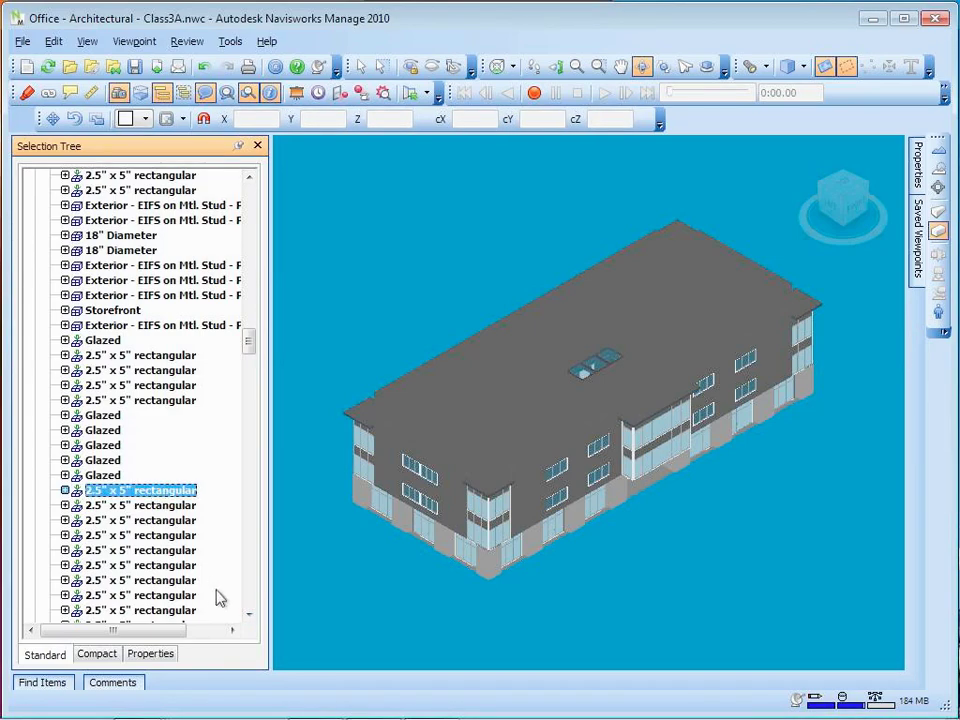
{"action": "left_click", "coordinate": [249, 614]}
{"action": "left_click", "coordinate": [249, 614]}
{"action": "left_click", "coordinate": [249, 614]}
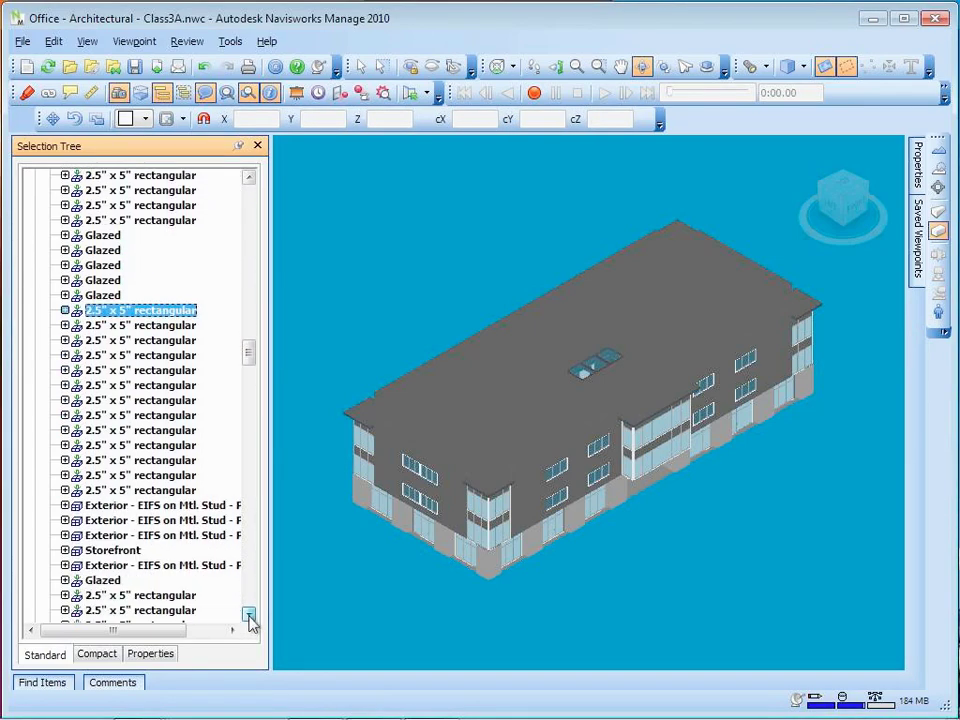
{"action": "left_click", "coordinate": [249, 614]}
{"action": "left_click", "coordinate": [249, 614]}
{"action": "left_click", "coordinate": [249, 614]}
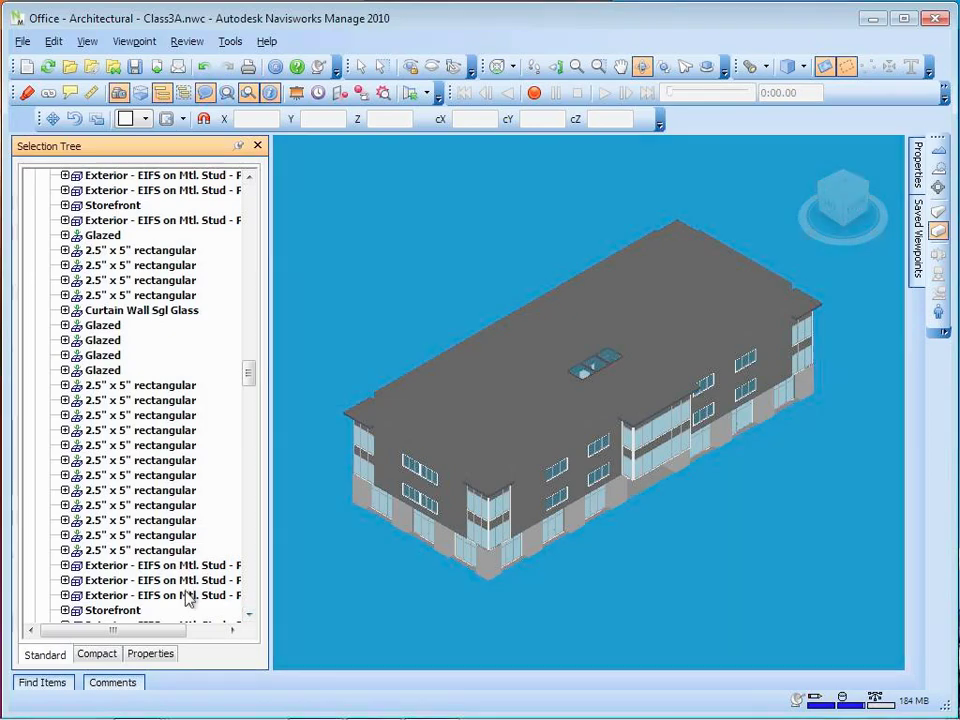
{"action": "left_click", "coordinate": [186, 595], "text": "shift"}
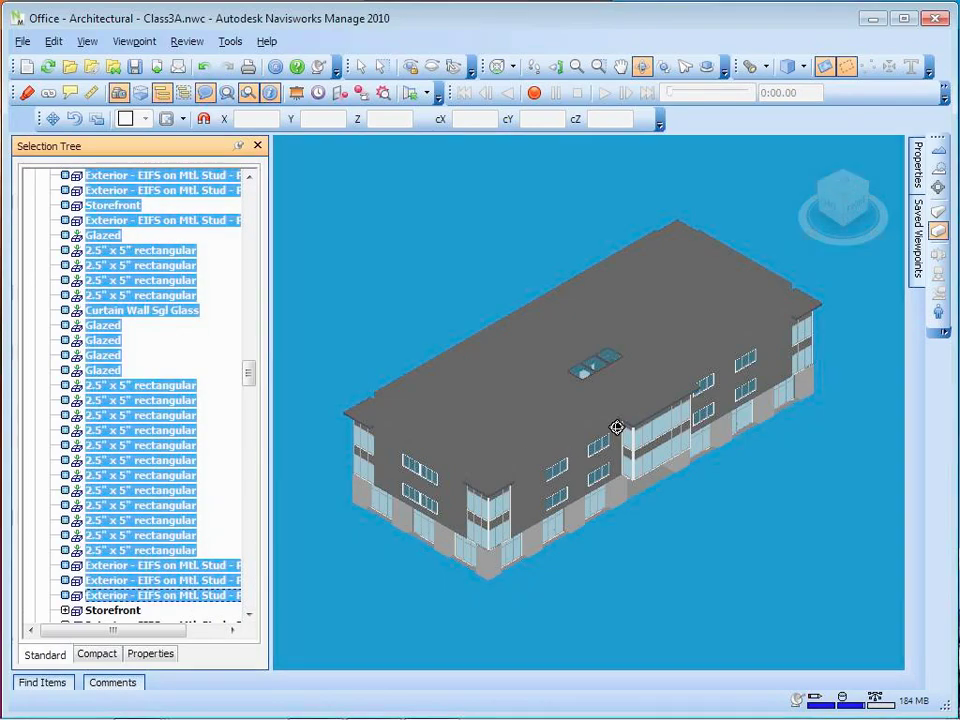
{"action": "left_click", "coordinate": [820, 188]}
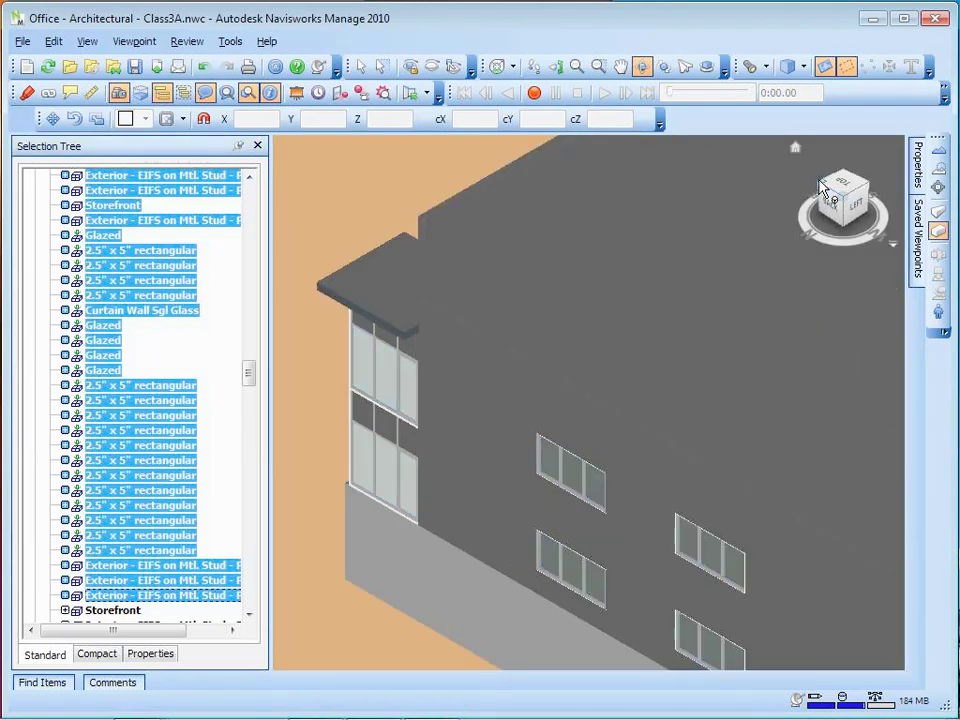
- Isolate the selected Level 1 walls and curtain wall parts by hiding all unselected items
{"action": "left_click", "coordinate": [843, 176]}
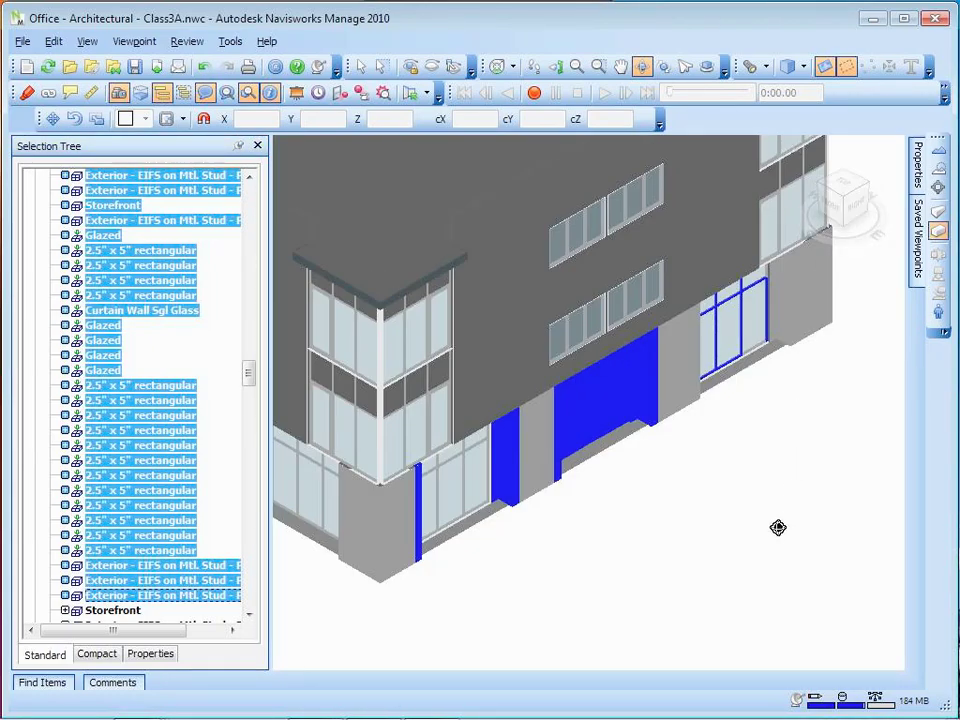
{"action": "right_click", "coordinate": [164, 392]}
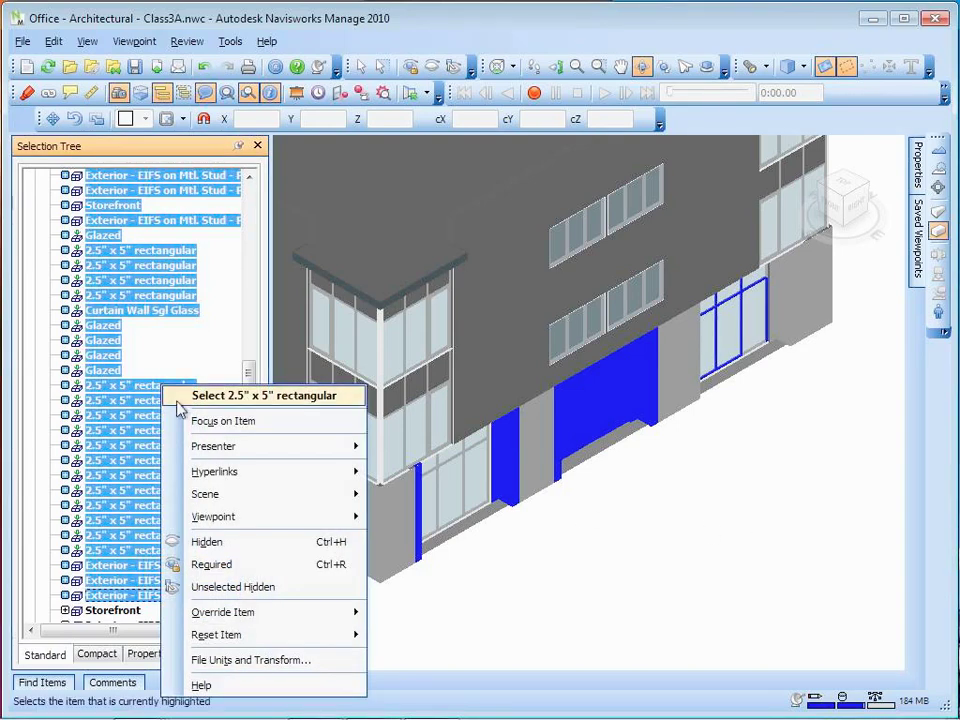
{"action": "left_click", "coordinate": [250, 590]}
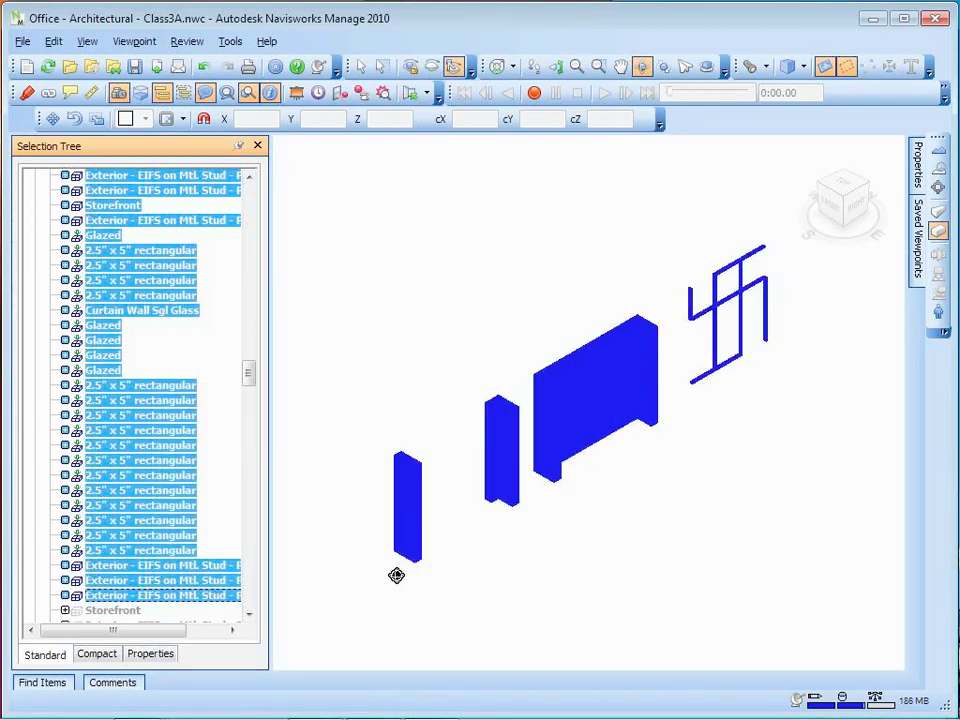
- Turn off Unselected Hidden for the selected Level 1 items and return the model to its home view
{"action": "right_click", "coordinate": [137, 488]}
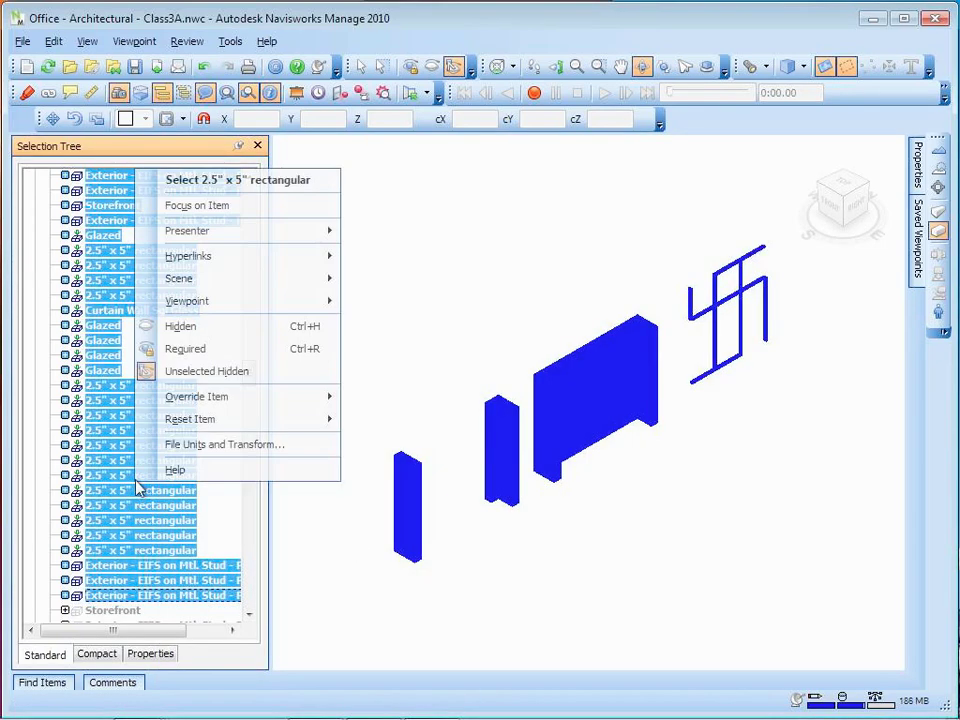
{"action": "left_click", "coordinate": [194, 376]}
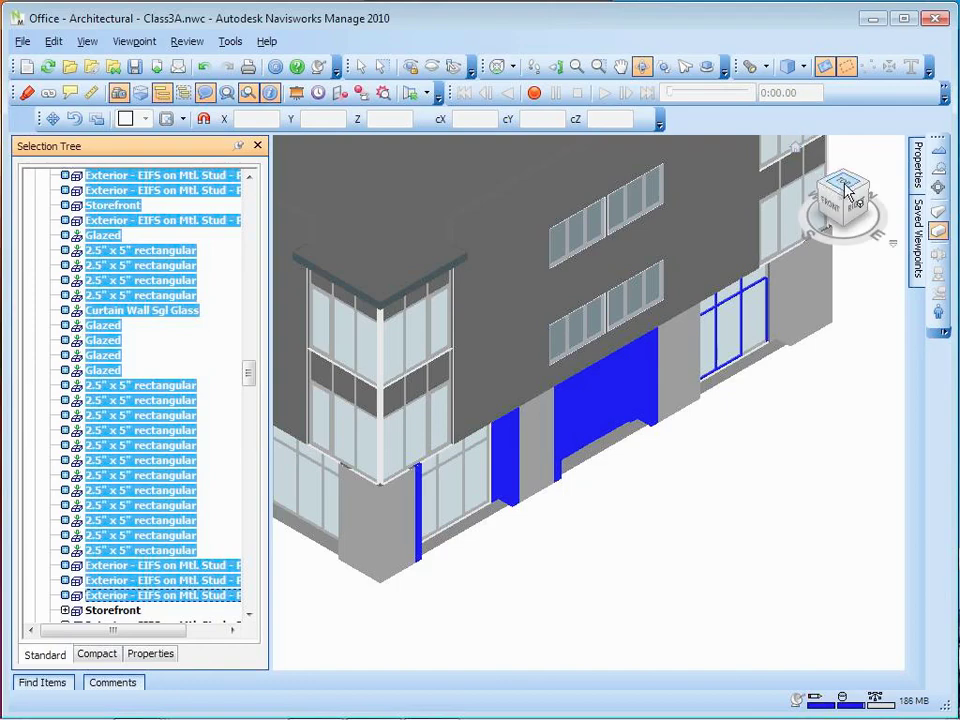
{"action": "left_click", "coordinate": [797, 147]}
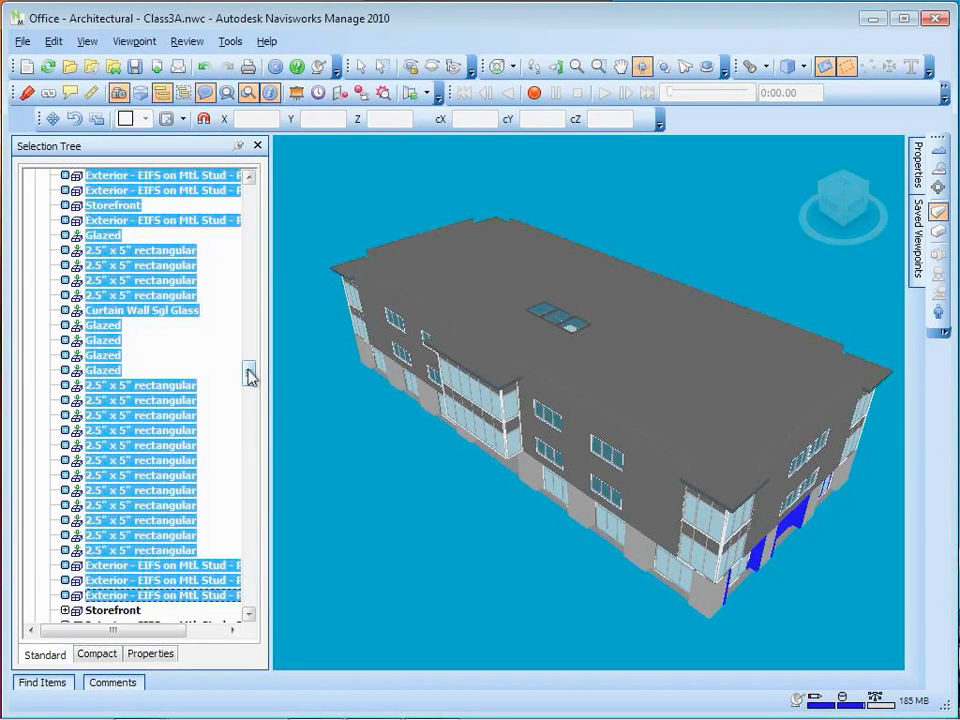
- Collapse Level 1 in the Selection Tree and look through the contents of <No level> and Level 3
{"action": "left_click_drag", "start_coordinate": [250, 375], "coordinate": [250, 195]}
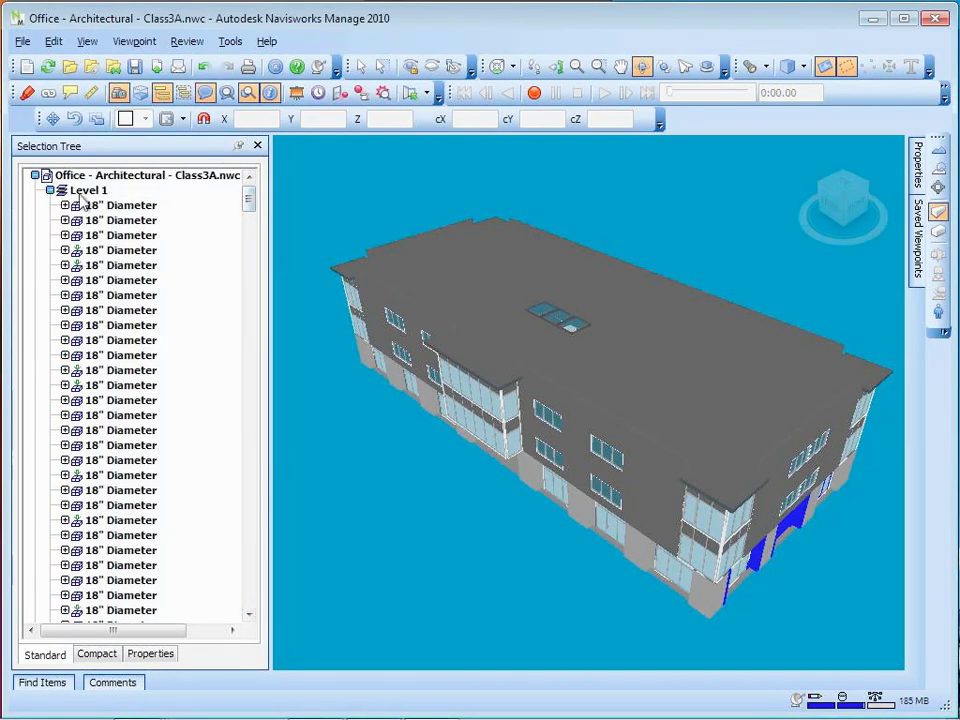
{"action": "left_click", "coordinate": [49, 190]}
{"action": "left_click", "coordinate": [49, 250]}
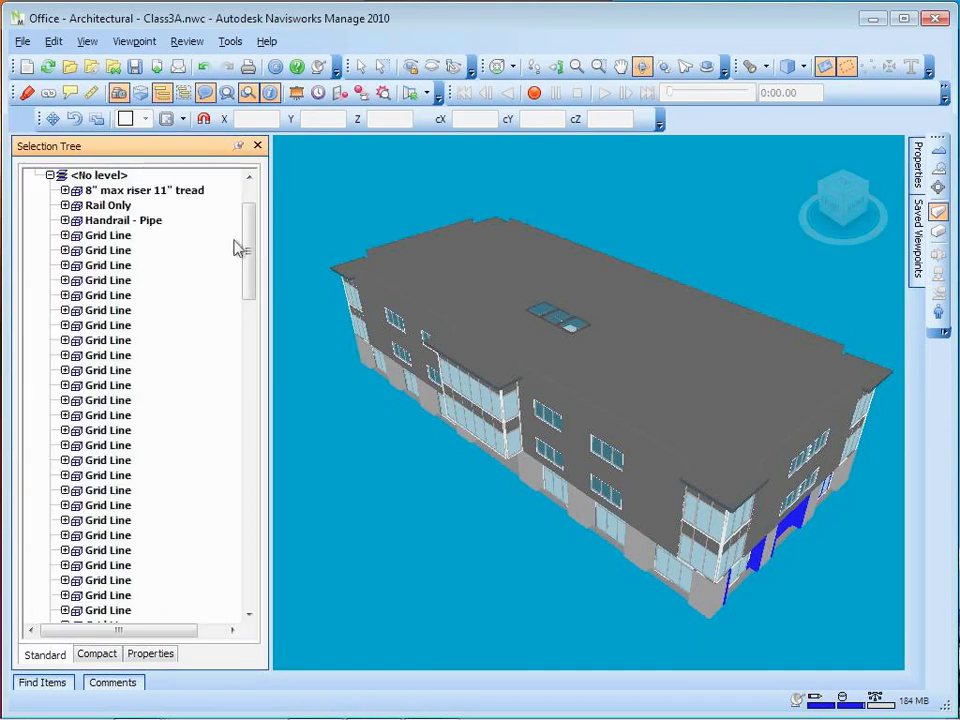
{"action": "left_click_drag", "start_coordinate": [250, 259], "coordinate": [228, 160]}
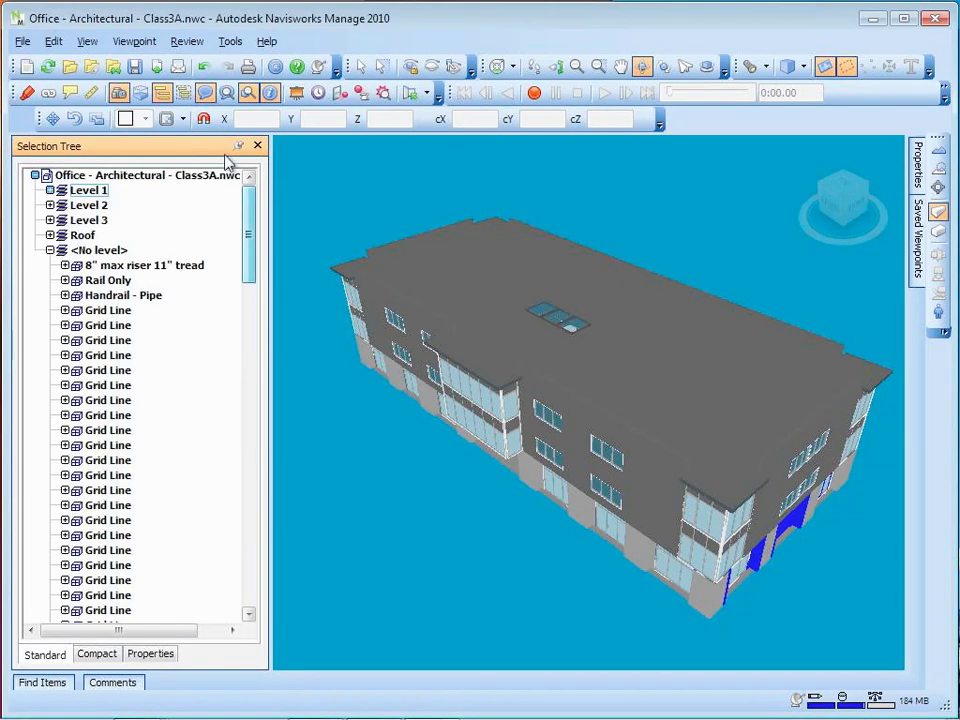
{"action": "left_click", "coordinate": [51, 220]}
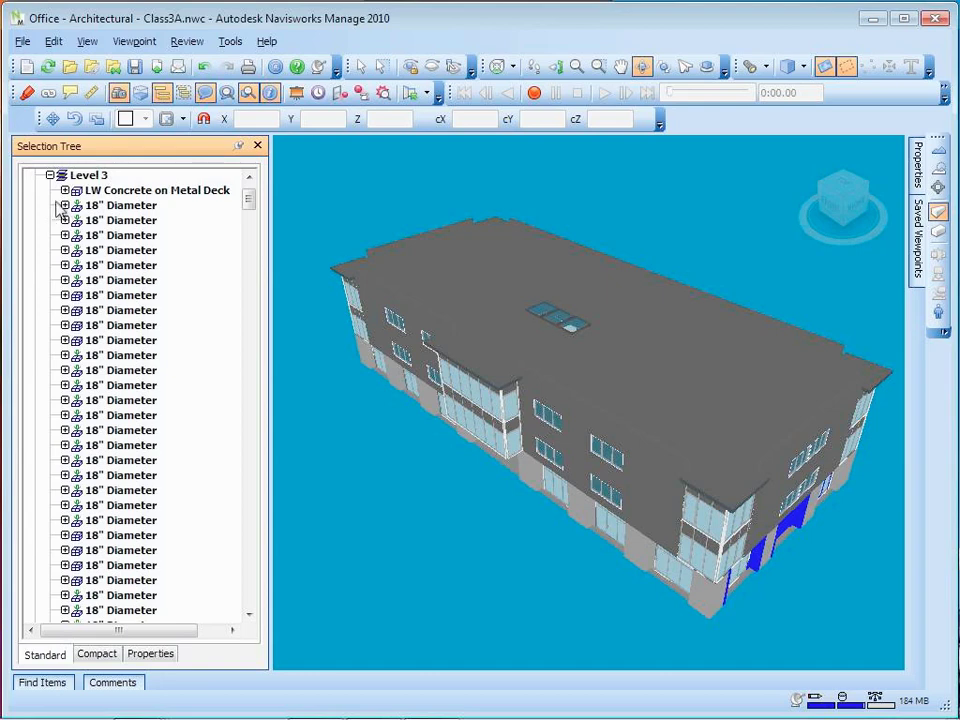
{"action": "left_click", "coordinate": [49, 175]}
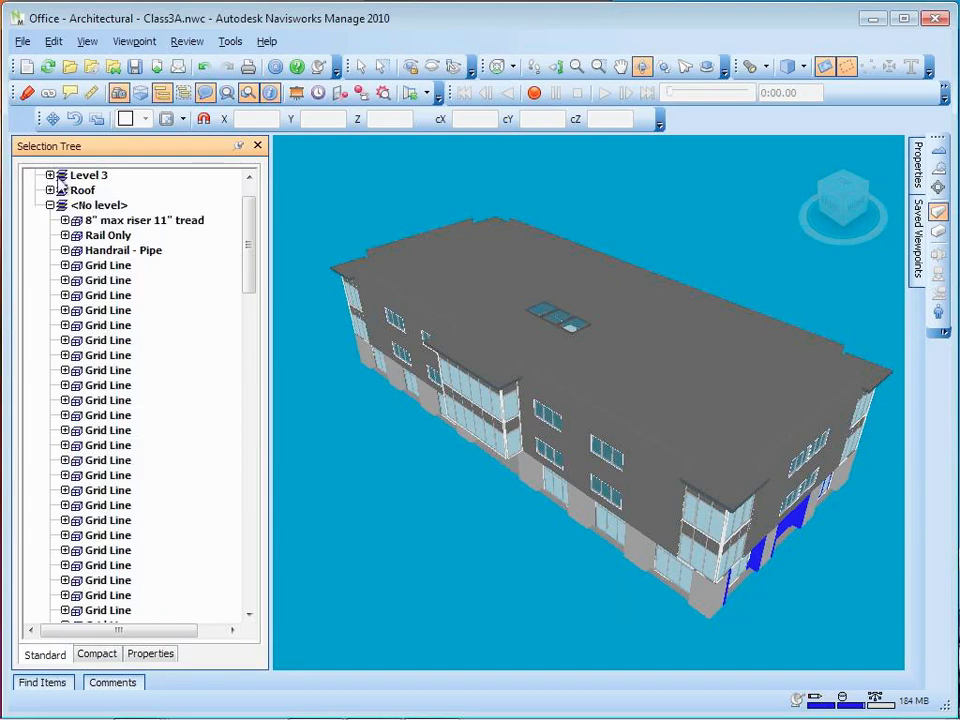
- Collapse <No level> and select the whole Office - Architectural - Class3A.nwc model in the Selection Tree
{"action": "left_click", "coordinate": [49, 205]}
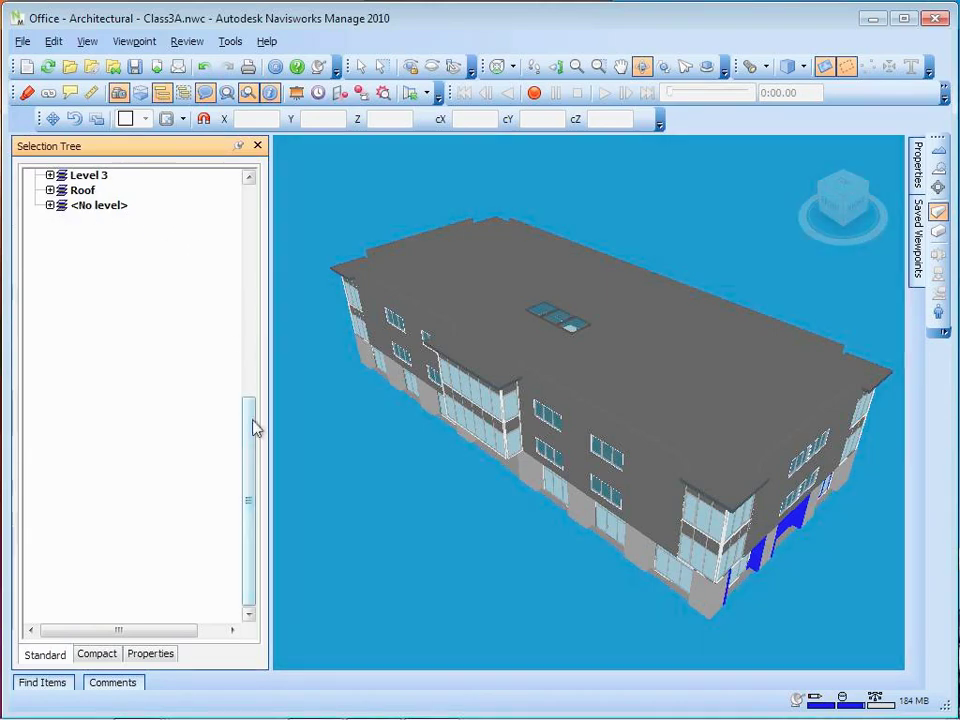
{"action": "left_click_drag", "start_coordinate": [254, 428], "coordinate": [240, 191]}
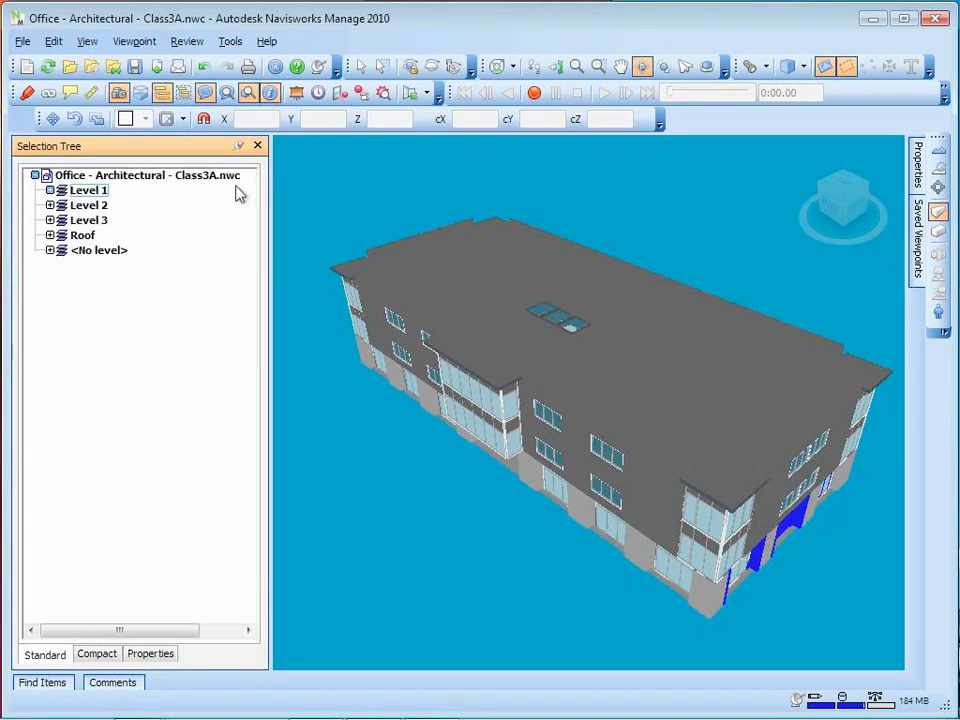
{"action": "left_click", "coordinate": [105, 178]}
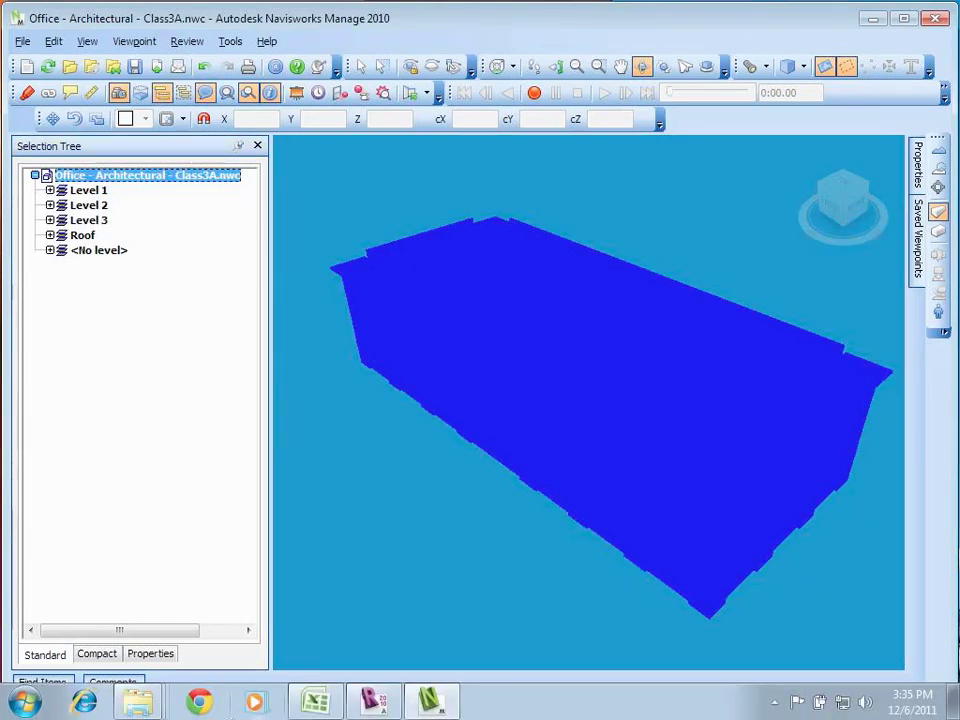
- Switch to Revit Architecture 2010 with the Office - Architectural project and close the program
{"action": "left_click", "coordinate": [375, 705]}
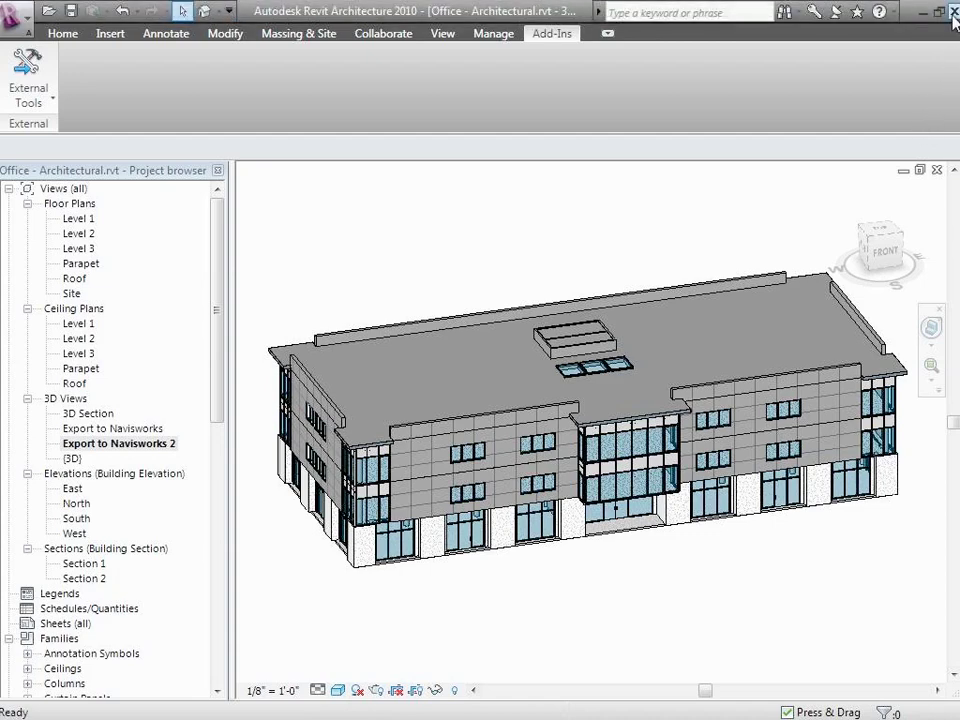
{"action": "left_click", "coordinate": [955, 14]}
{"action": "left_click", "coordinate": [544, 388]}
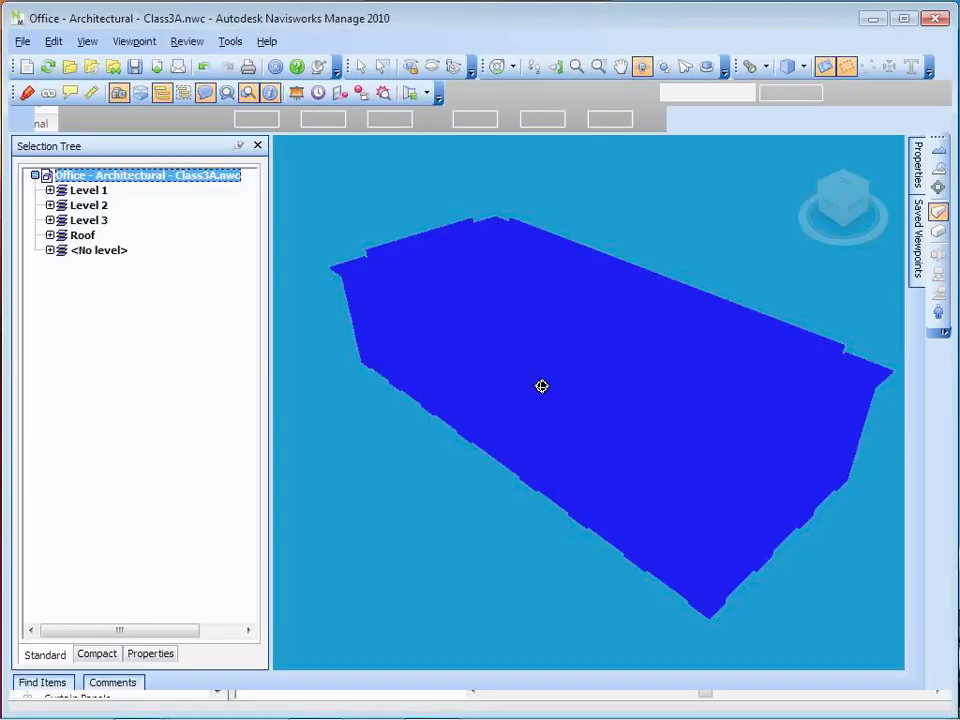
{"action": "mouse_move", "coordinate": [37, 712]}
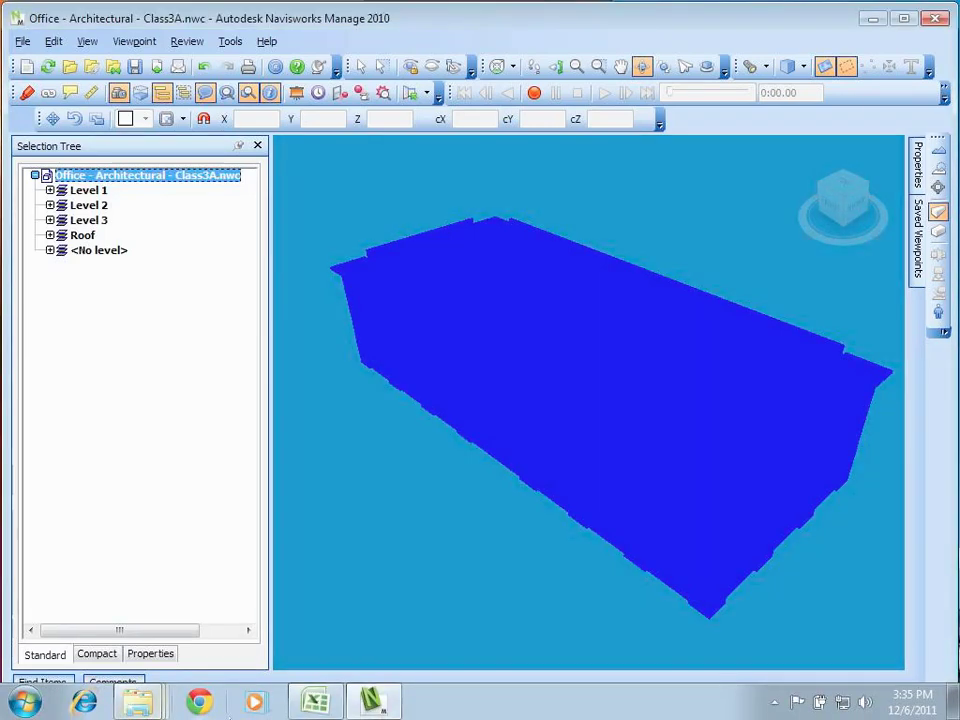
- Launch Autodesk Revit Structure 2010 from the 2010 shortcuts folder and open the recent project Office - Structural
{"action": "left_click", "coordinate": [873, 18]}
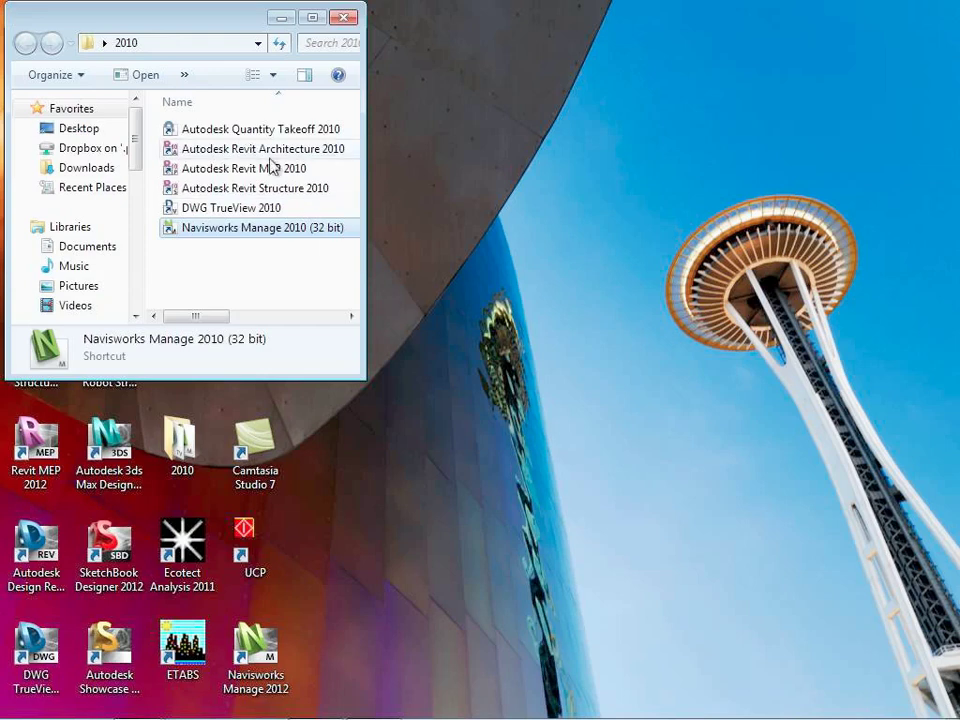
{"action": "double_click", "coordinate": [268, 188]}
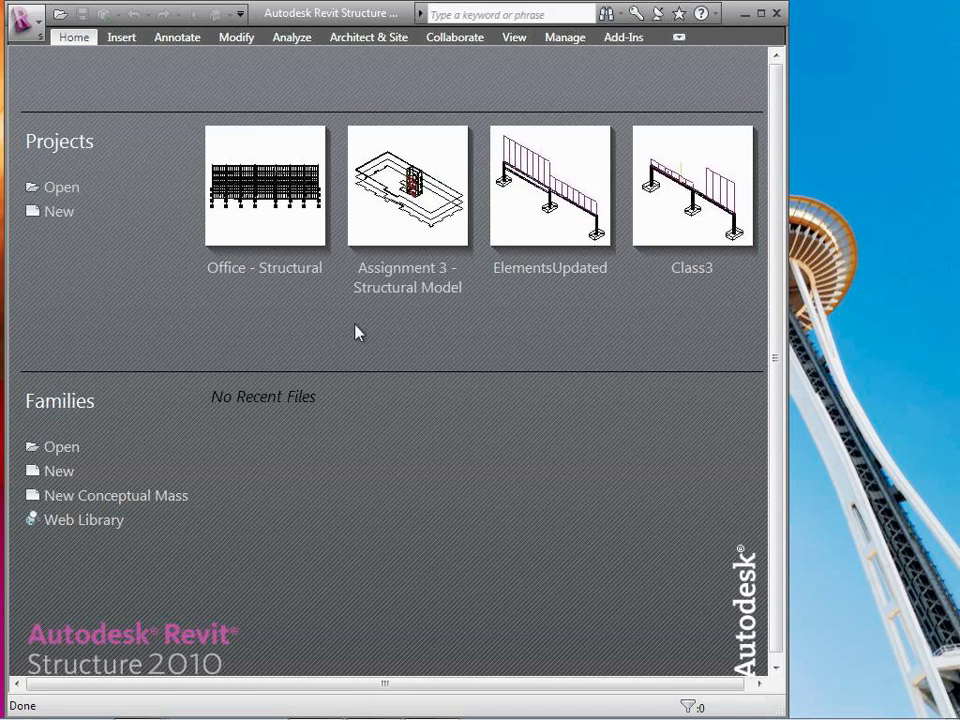
{"action": "left_click", "coordinate": [251, 273]}
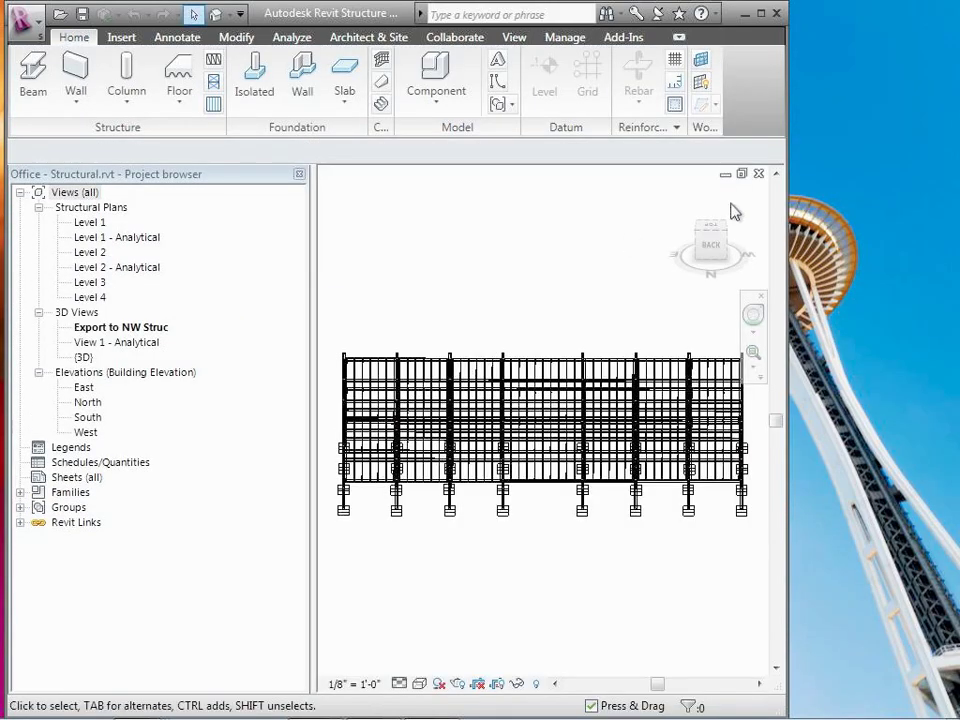
- Orient the Export to NW Struc view to the top-left-front isometric corner and set its visual style to Shading with Edges
{"action": "left_click", "coordinate": [697, 238]}
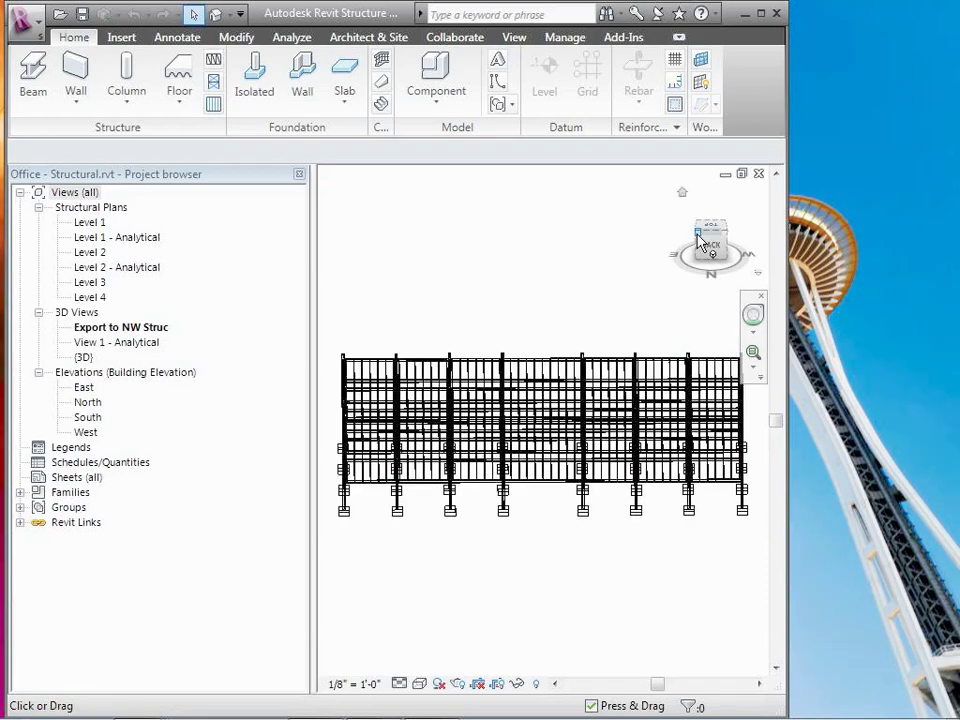
{"action": "left_click", "coordinate": [420, 685]}
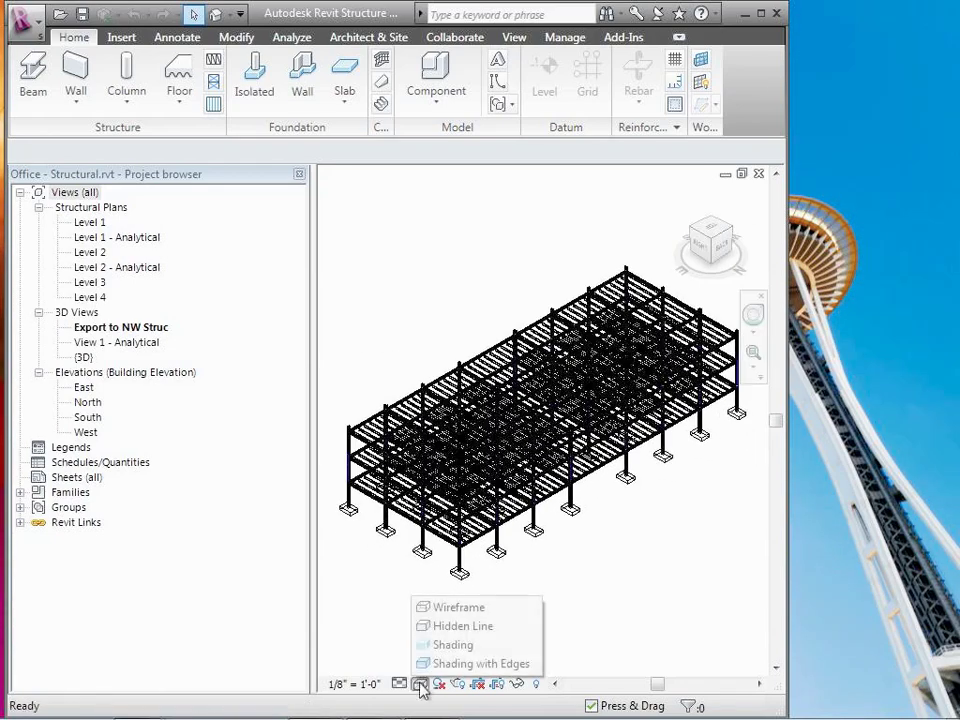
{"action": "left_click", "coordinate": [430, 664]}
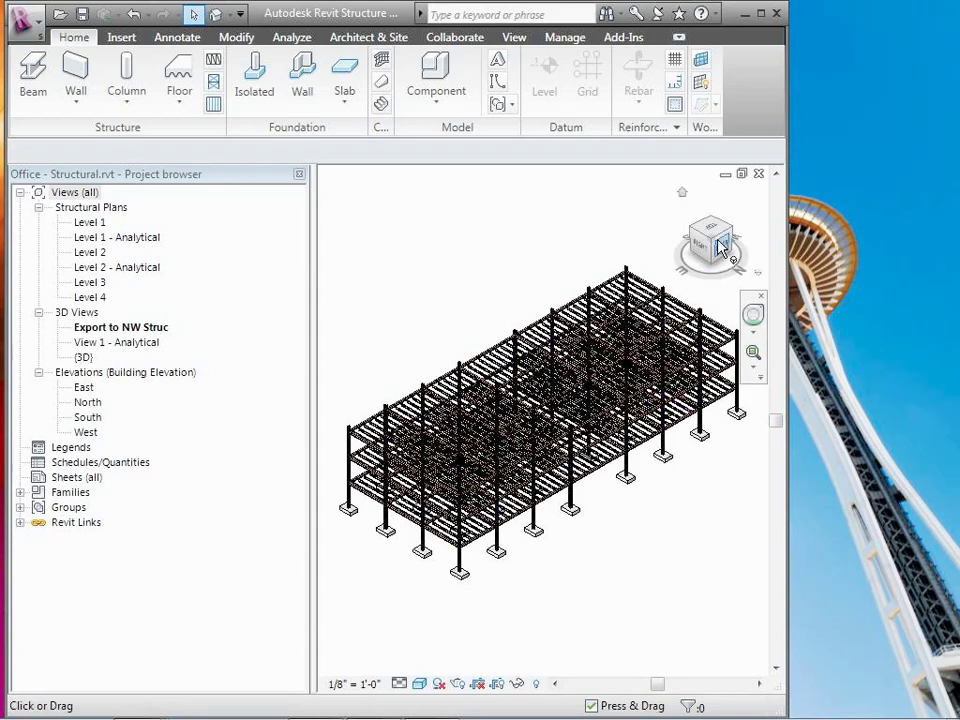
{"action": "mouse_move", "coordinate": [715, 222]}
{"action": "left_mouse_down"}
{"action": "mouse_move", "coordinate": [720, 212]}
{"action": "mouse_move", "coordinate": [716, 222]}
{"action": "left_mouse_up"}
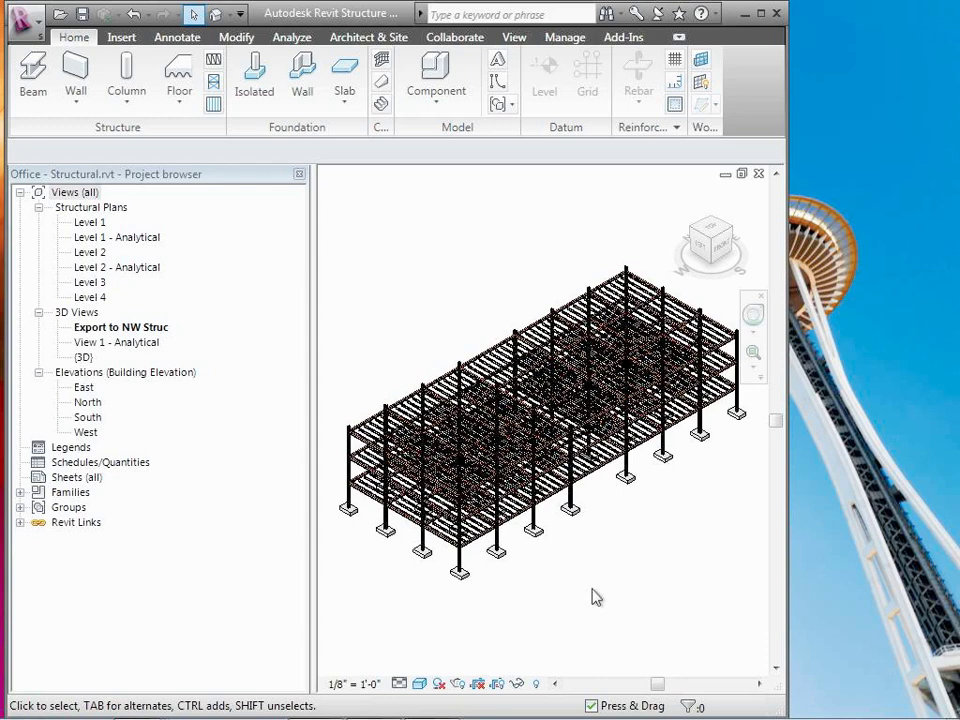
- Place an HSS6X6X.500 brace with 3D Snapping on, from the front corner column's base up to near mid-span of the lowest front W12X26 beam
{"action": "scroll", "coordinate": [499, 604], "scroll_direction": "down", "scroll_amount": 2}
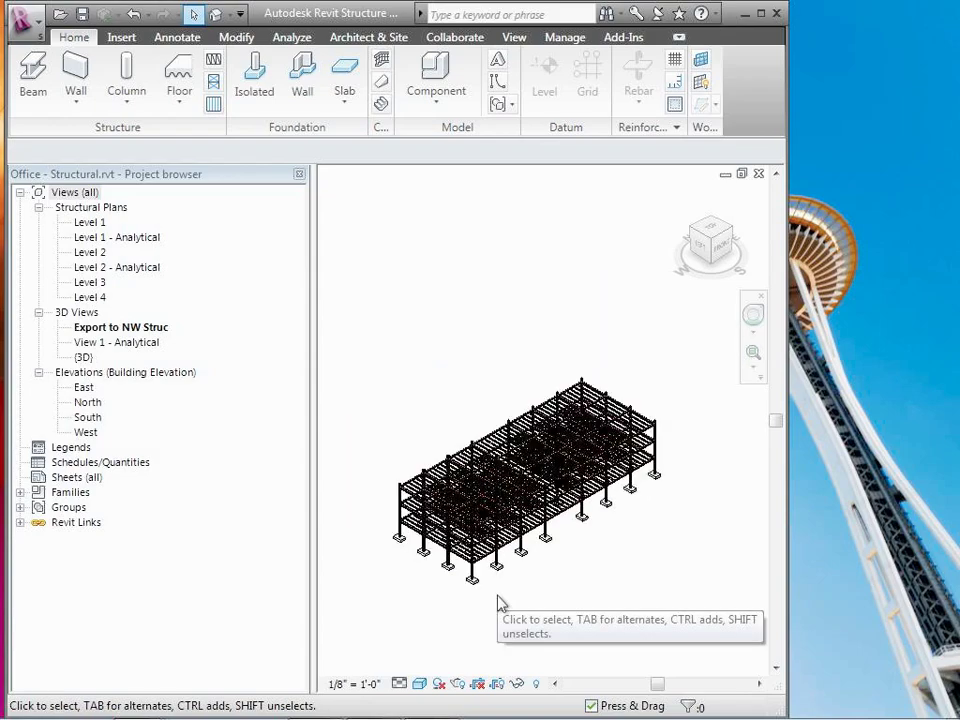
{"action": "scroll", "coordinate": [499, 602], "scroll_direction": "up", "scroll_amount": 5}
{"action": "middle_click_drag", "start_coordinate": [499, 602], "coordinate": [568, 489]}
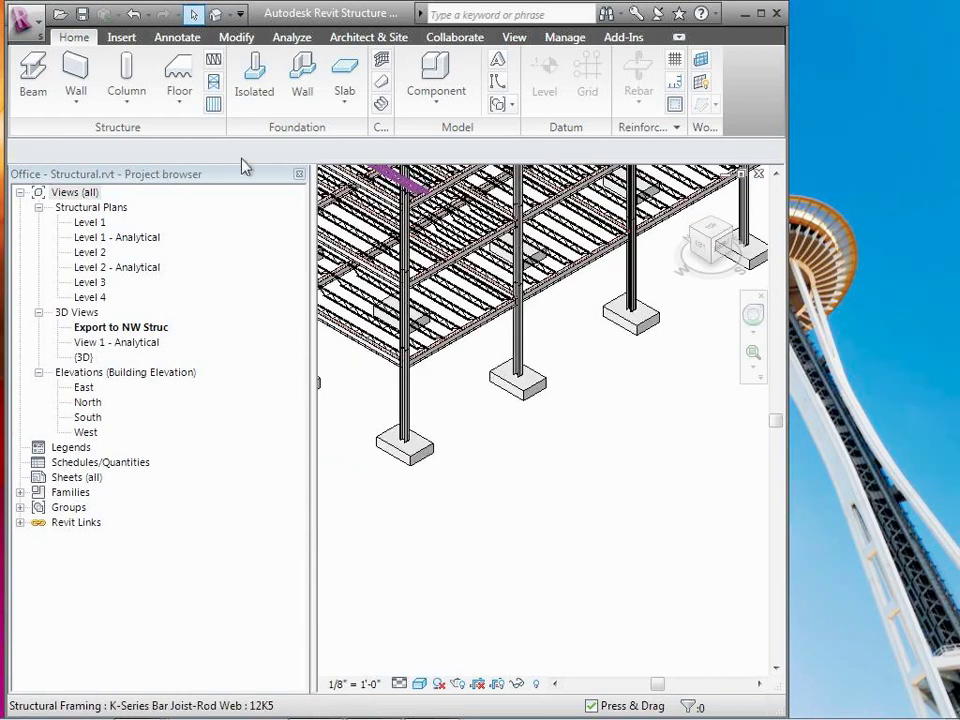
{"action": "left_click", "coordinate": [217, 87]}
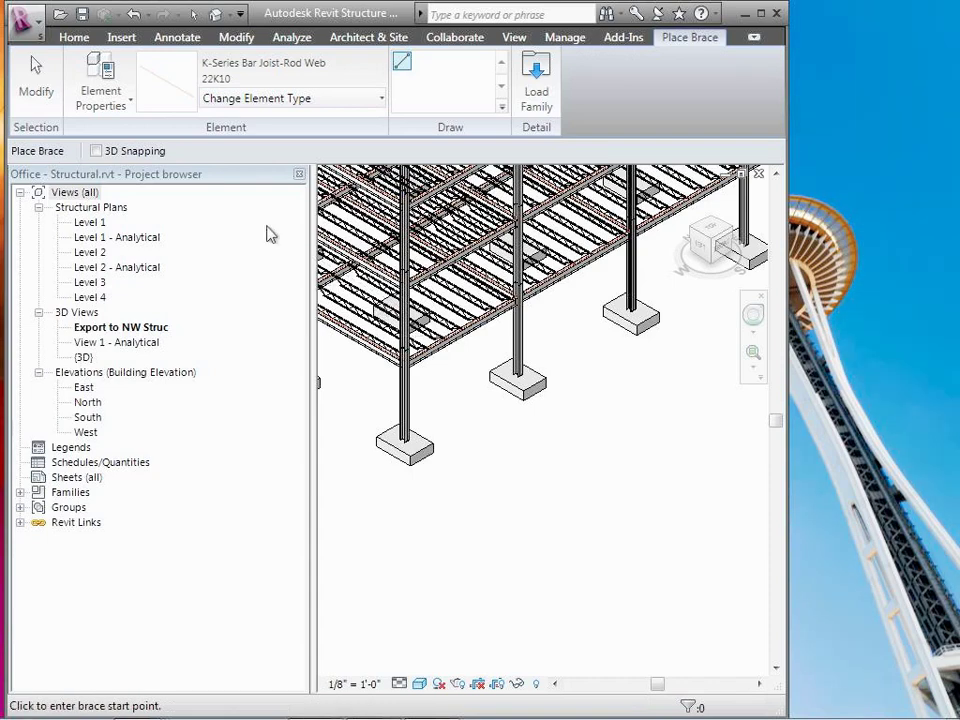
{"action": "left_click", "coordinate": [346, 100]}
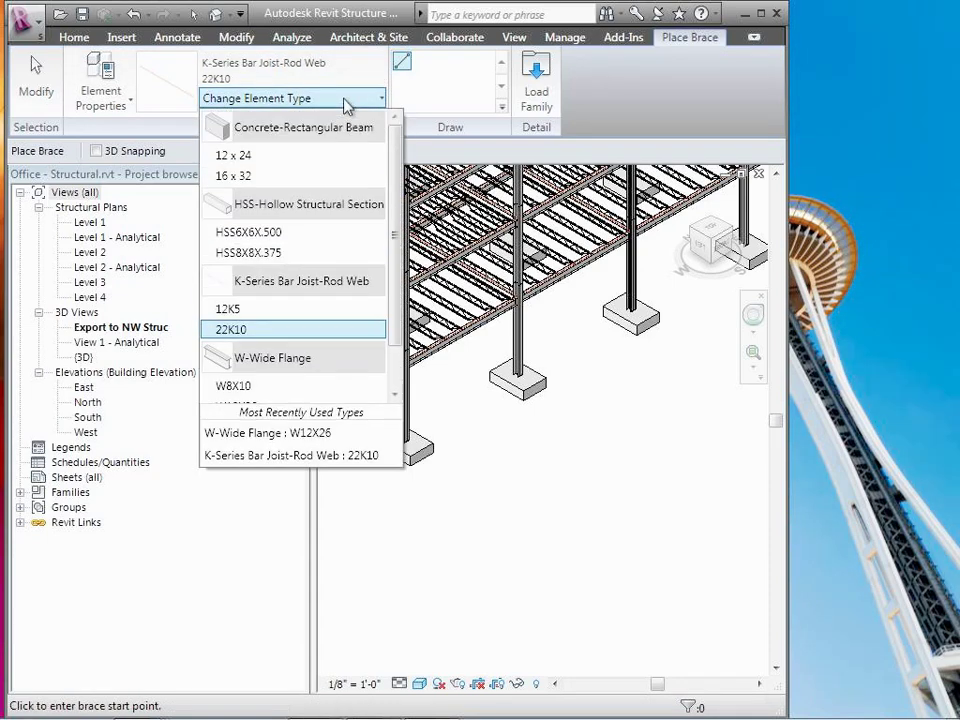
{"action": "left_click", "coordinate": [275, 234]}
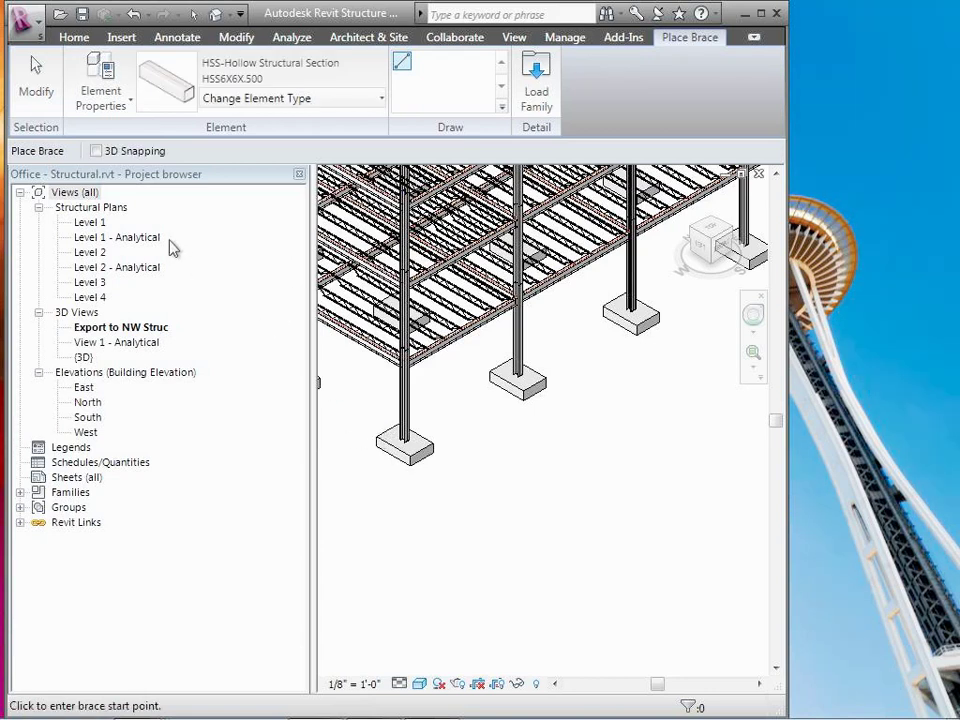
{"action": "left_click", "coordinate": [96, 150]}
{"action": "left_click", "coordinate": [403, 438]}
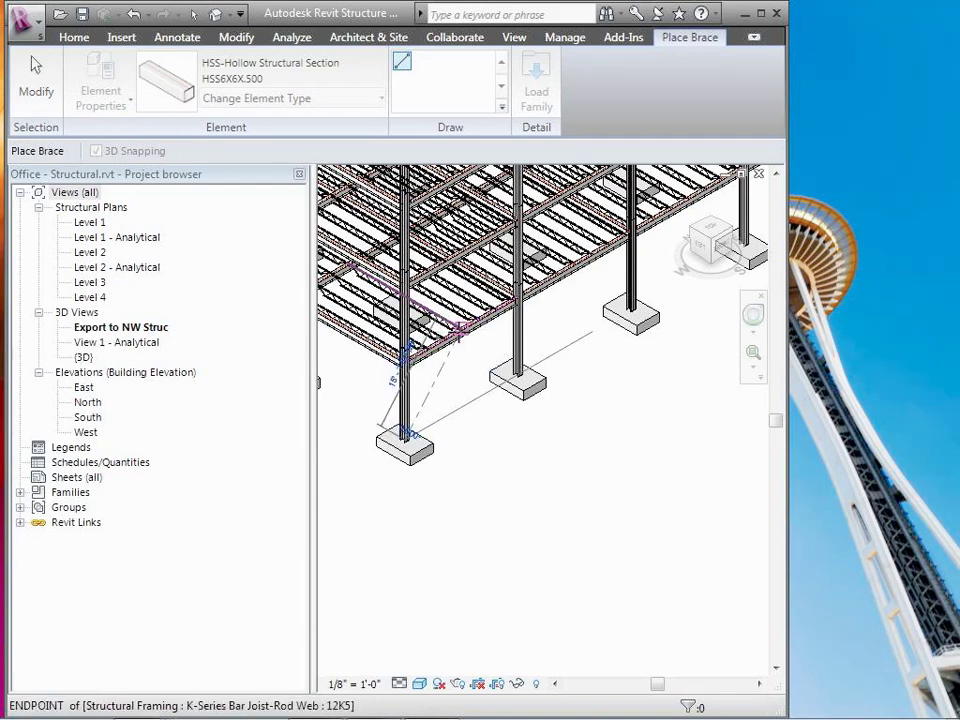
{"action": "scroll", "coordinate": [457, 330], "scroll_direction": "up", "scroll_amount": 5}
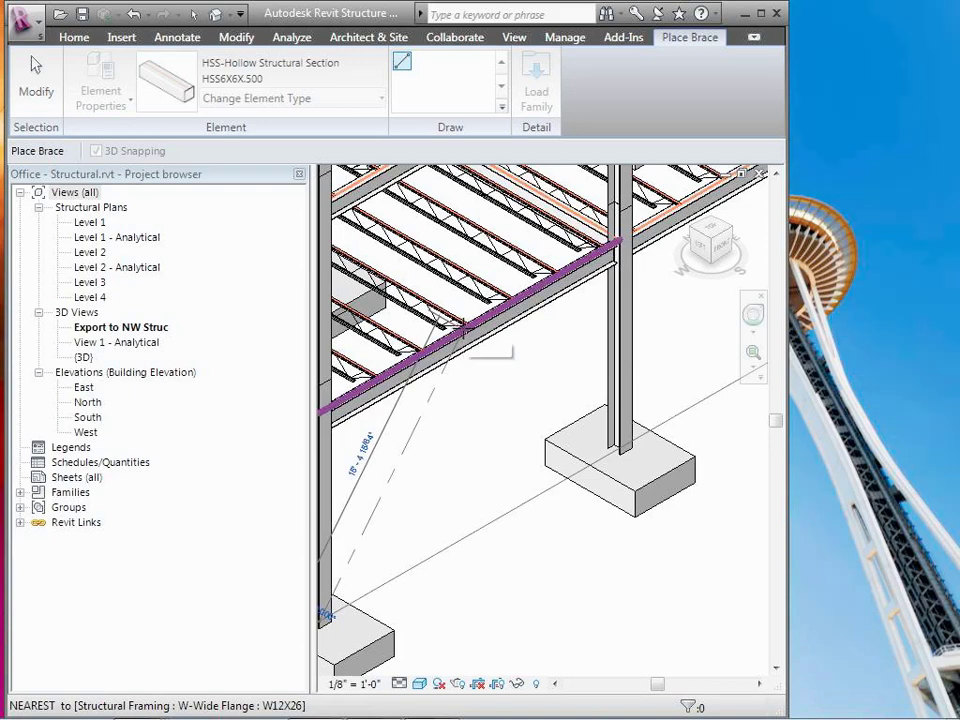
{"action": "left_click", "coordinate": [466, 325]}
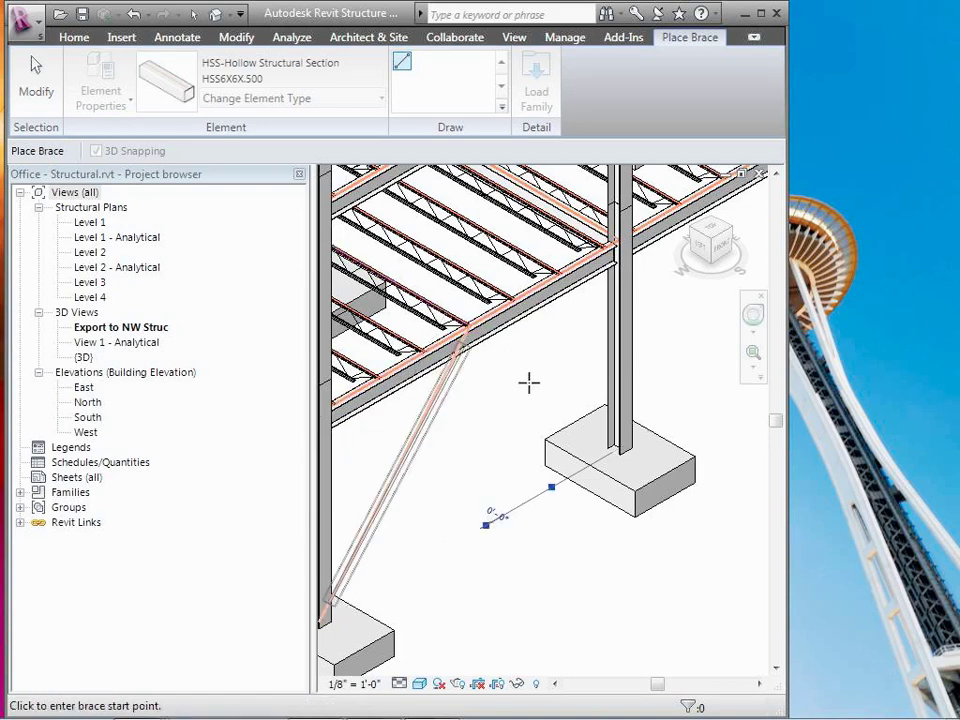
- Place a second HSS6X6X.500 brace from the first brace's upper end down to the base of the neighbouring W10X49 column
{"action": "left_click", "coordinate": [468, 333]}
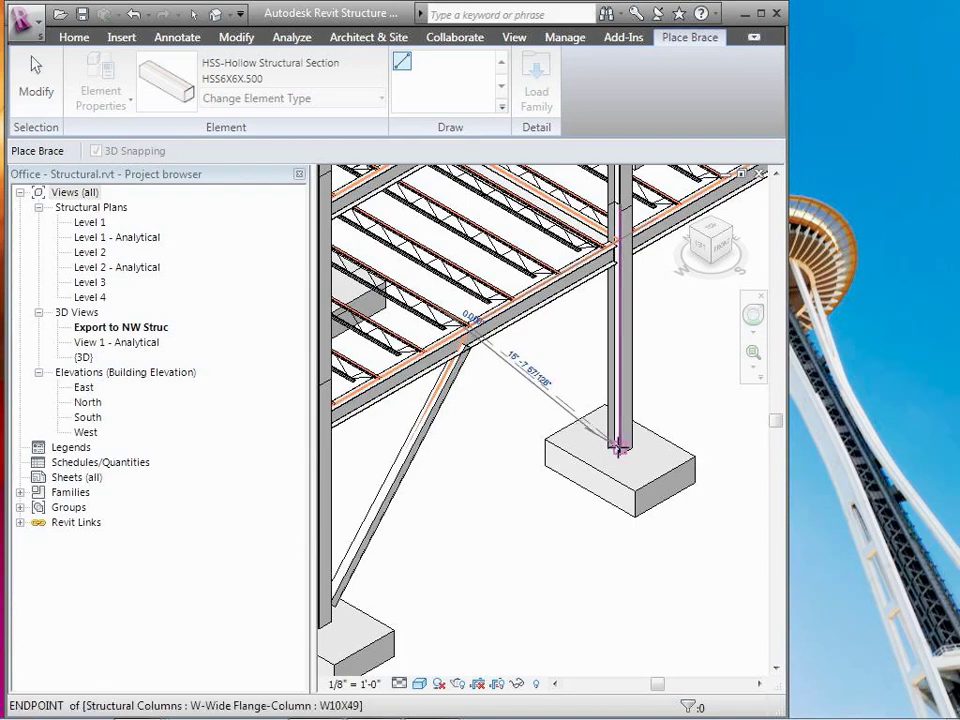
{"action": "left_click", "coordinate": [614, 444]}
{"action": "left_click", "coordinate": [36, 75]}
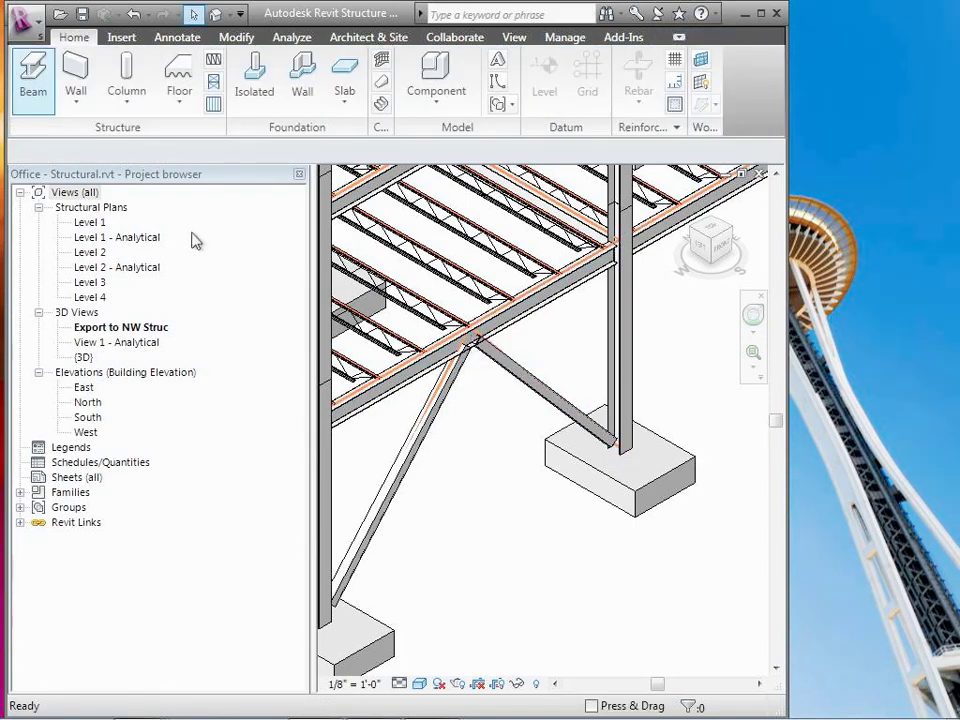
{"action": "scroll", "coordinate": [499, 502], "scroll_direction": "up", "scroll_amount": 2}
{"action": "scroll", "coordinate": [499, 502], "scroll_direction": "down", "scroll_amount": 5}
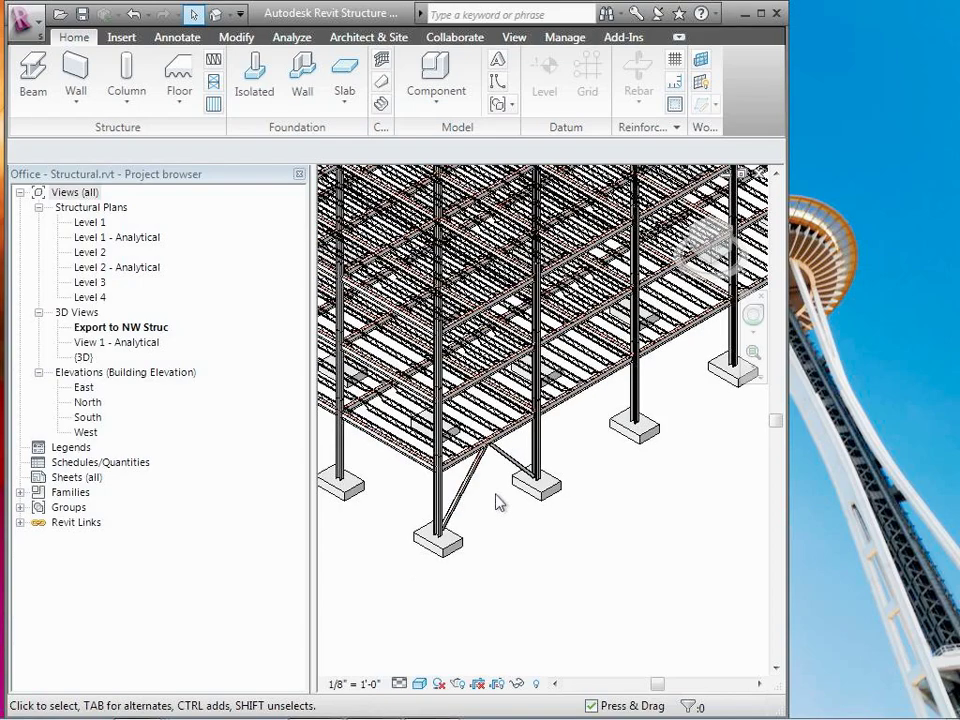
- Open the Level 1 structural plan, frame the footings around the braced corner bay, and maximize the Revit window
{"action": "scroll", "coordinate": [499, 502], "scroll_direction": "down", "scroll_amount": 4}
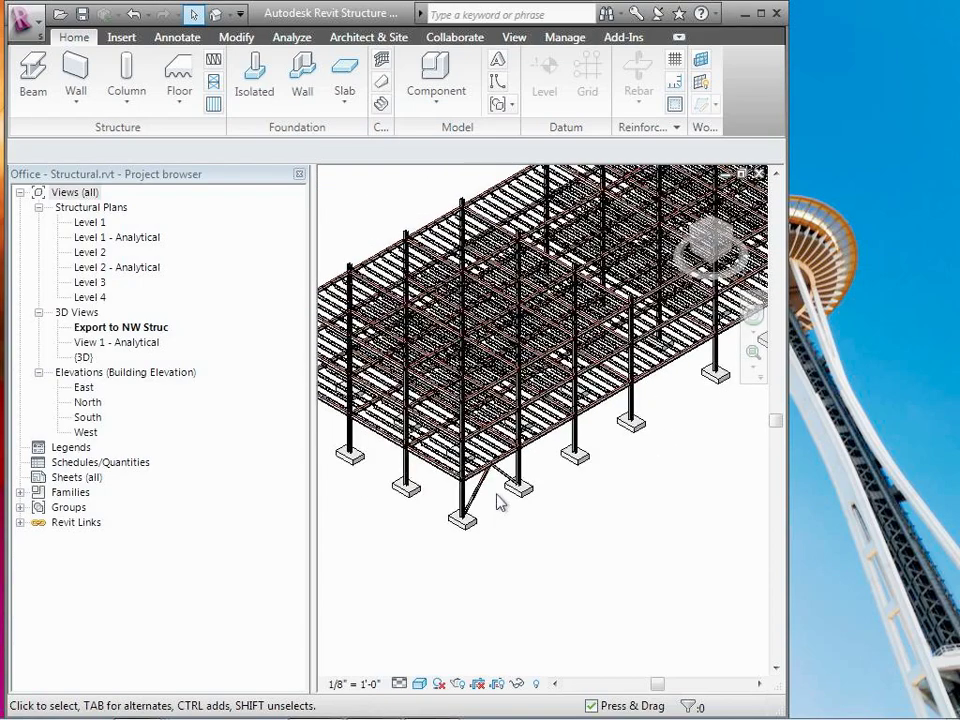
{"action": "scroll", "coordinate": [499, 502], "scroll_direction": "down", "scroll_amount": 2}
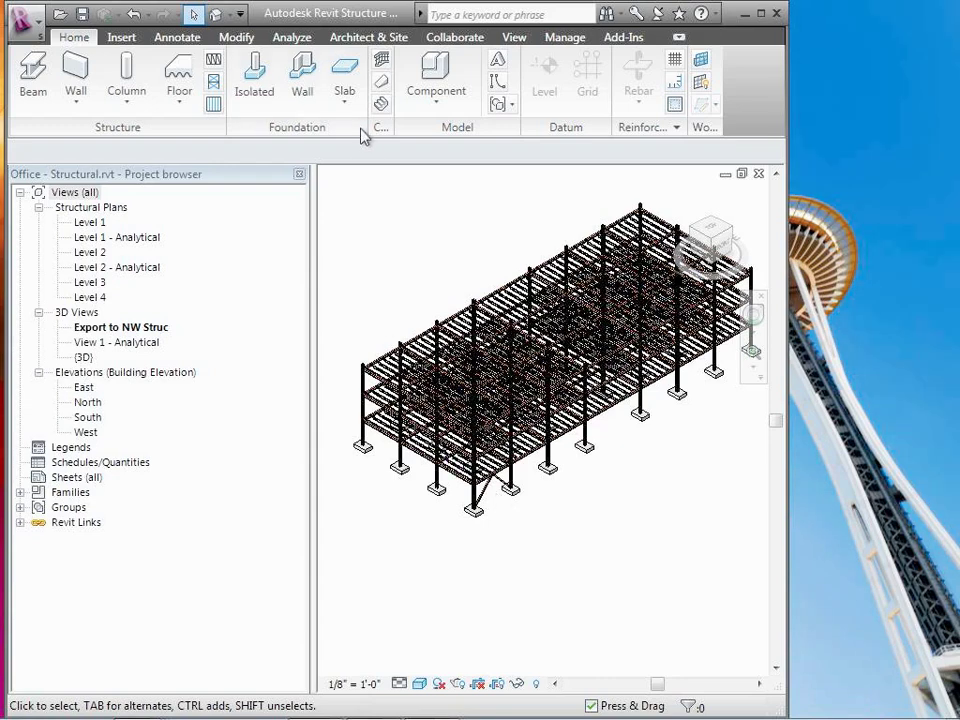
{"action": "double_click", "coordinate": [94, 224]}
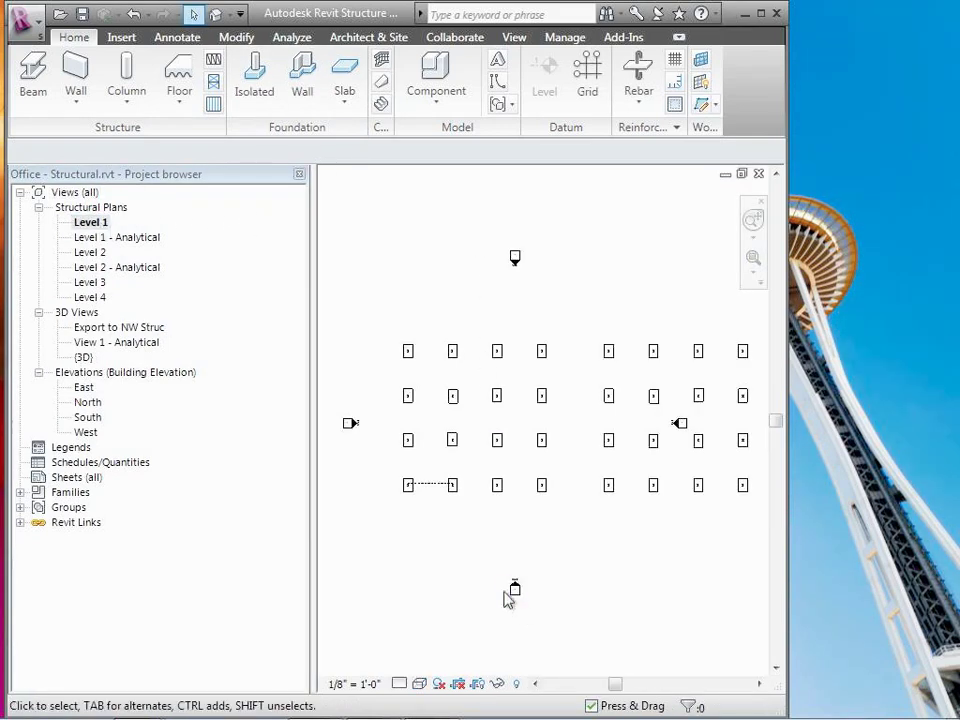
{"action": "scroll", "coordinate": [508, 596], "scroll_direction": "up", "scroll_amount": 3}
{"action": "scroll", "coordinate": [508, 592], "scroll_direction": "up", "scroll_amount": 2}
{"action": "mouse_move", "coordinate": [431, 546]}
{"action": "middle_mouse_down"}
{"action": "mouse_move", "coordinate": [557, 564]}
{"action": "mouse_move", "coordinate": [592, 558]}
{"action": "middle_mouse_up"}
{"action": "key", "text": "z"}
{"action": "key", "text": "f"}
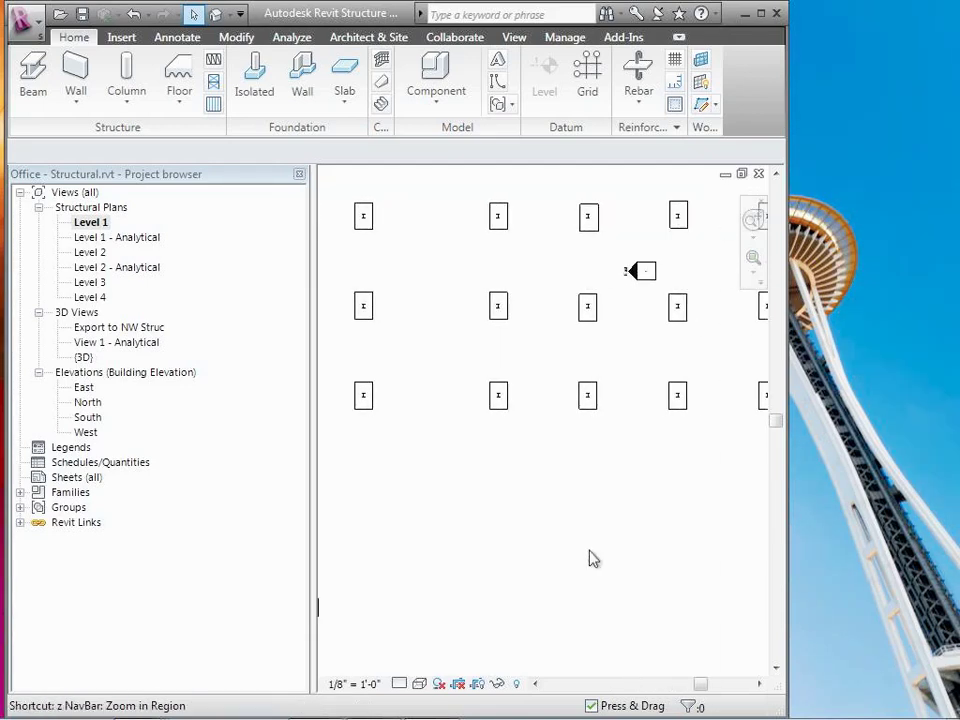
{"action": "left_click", "coordinate": [752, 264]}
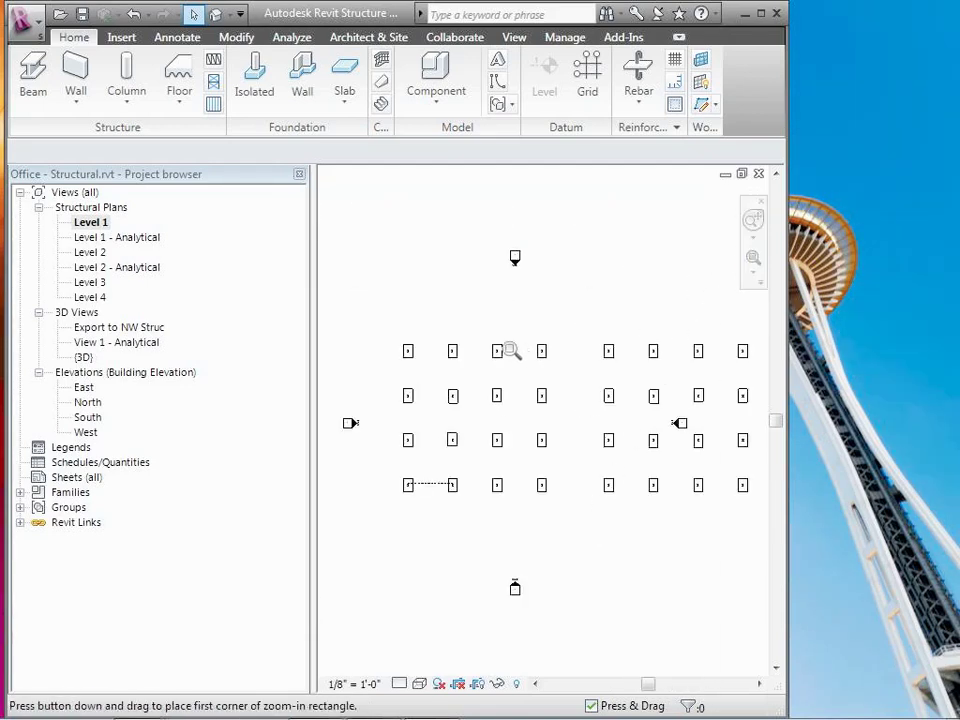
{"action": "left_click_drag", "start_coordinate": [376, 310], "coordinate": [492, 530]}
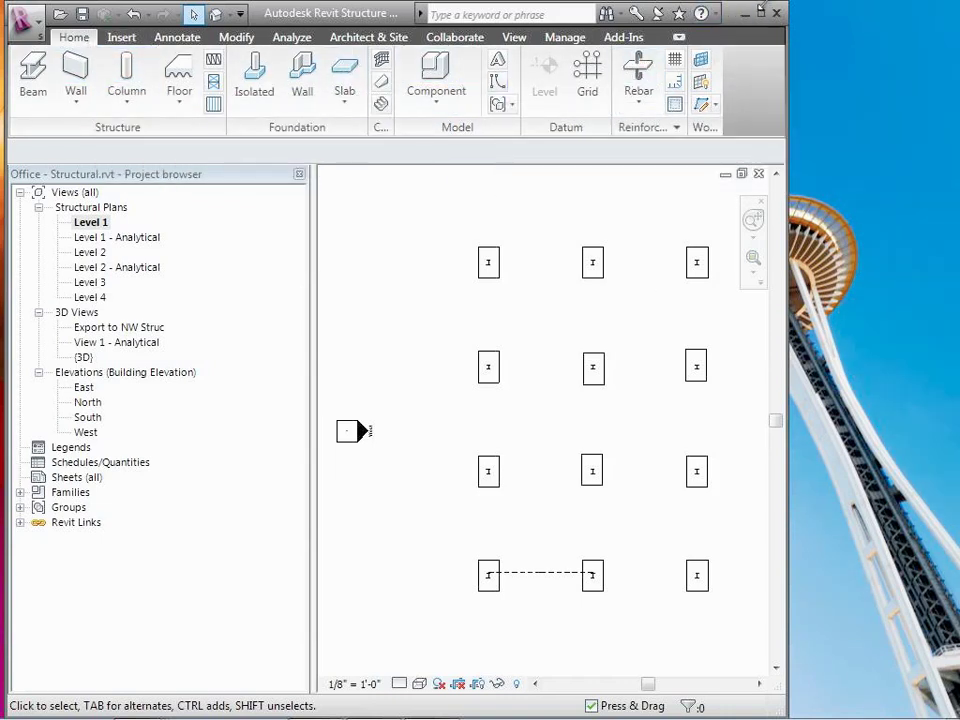
{"action": "left_click", "coordinate": [760, 14]}
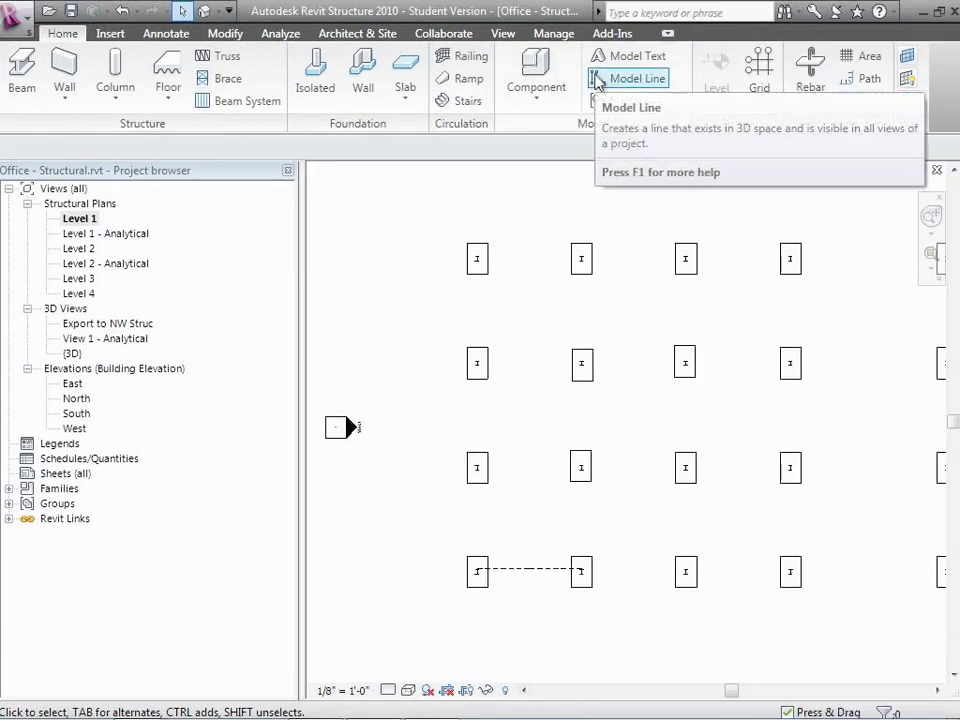
- Draw a vertical model line about 77' long down the westernmost column line, from the northern corner column to beyond the southern corner footing
{"action": "left_click", "coordinate": [597, 79]}
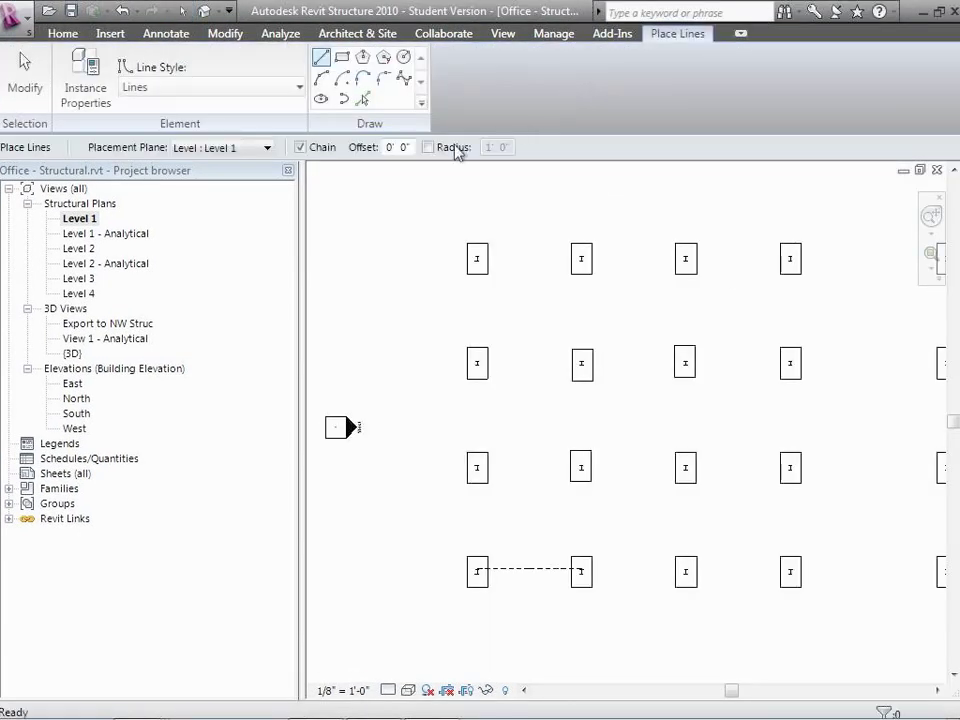
{"action": "left_click", "coordinate": [466, 571]}
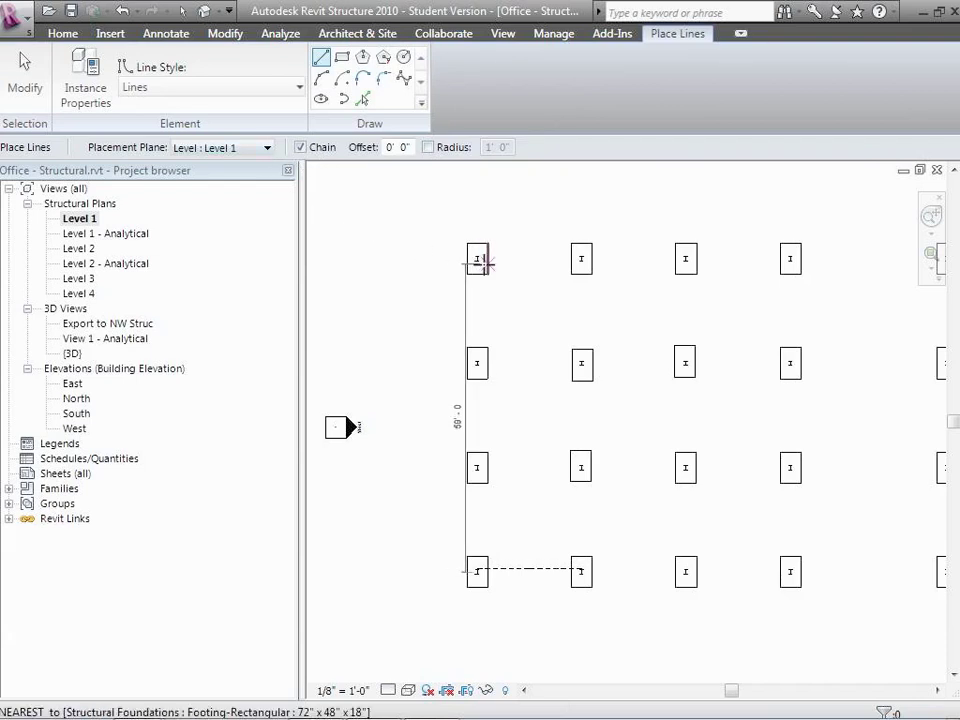
{"action": "left_click", "coordinate": [478, 259]}
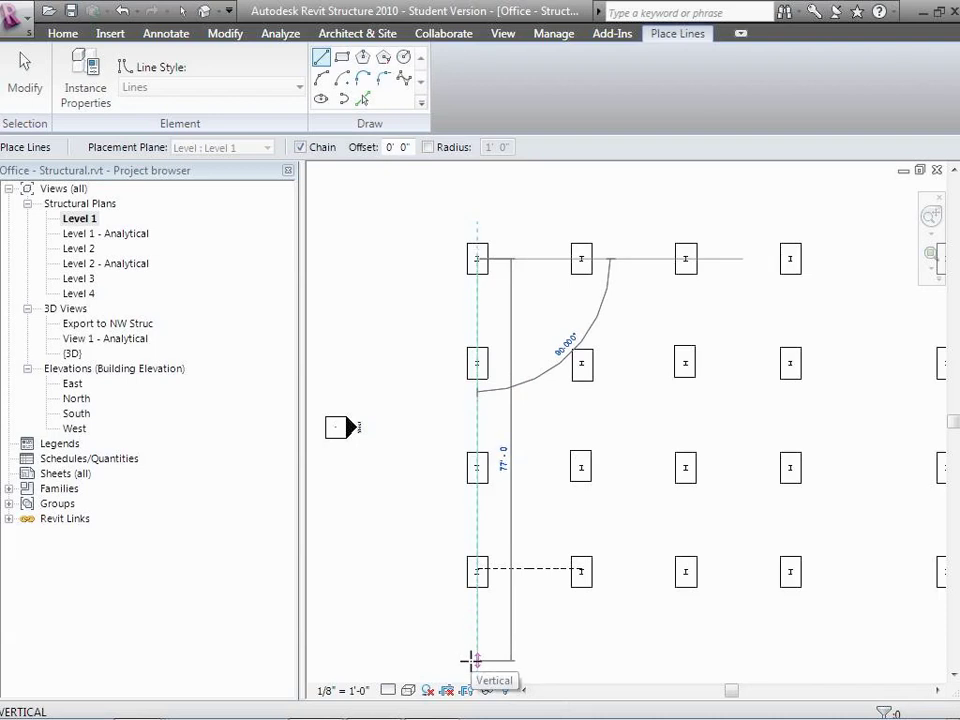
{"action": "left_click", "coordinate": [476, 660]}
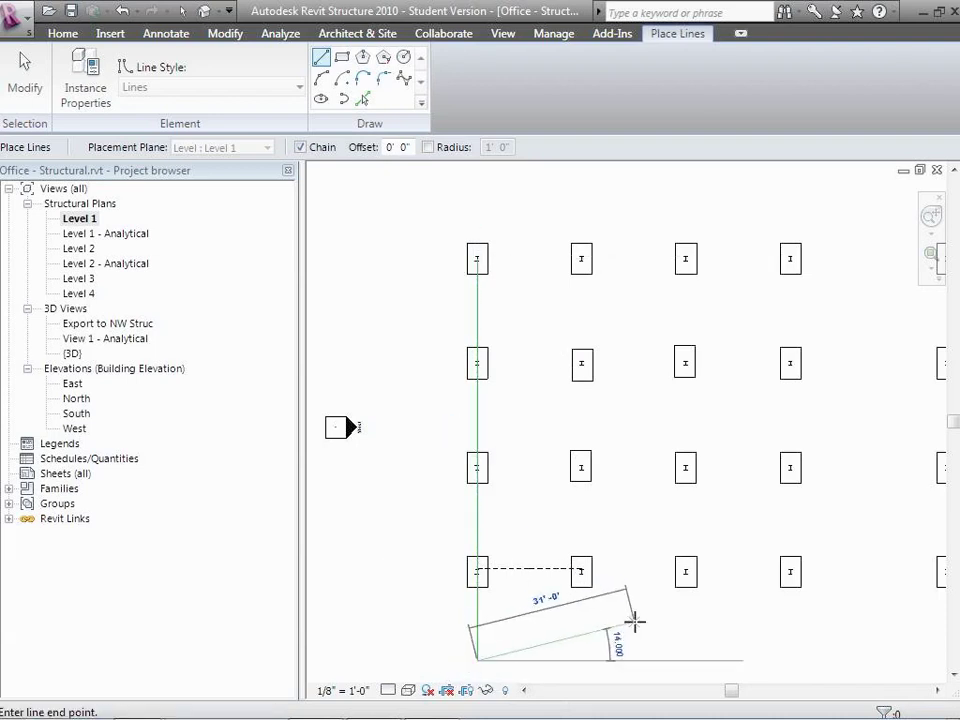
{"action": "key", "text": "Escape"}
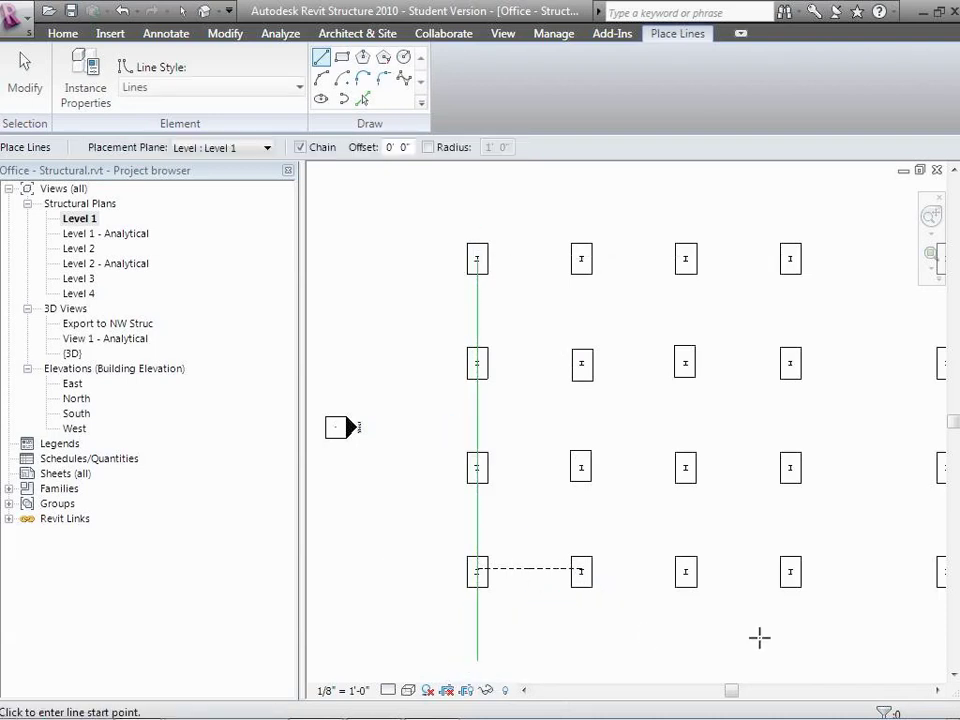
- Draw a horizontal model line along the southernmost column row, from the fourth column west past the corner column, and finish placing lines
{"action": "left_click", "coordinate": [790, 572]}
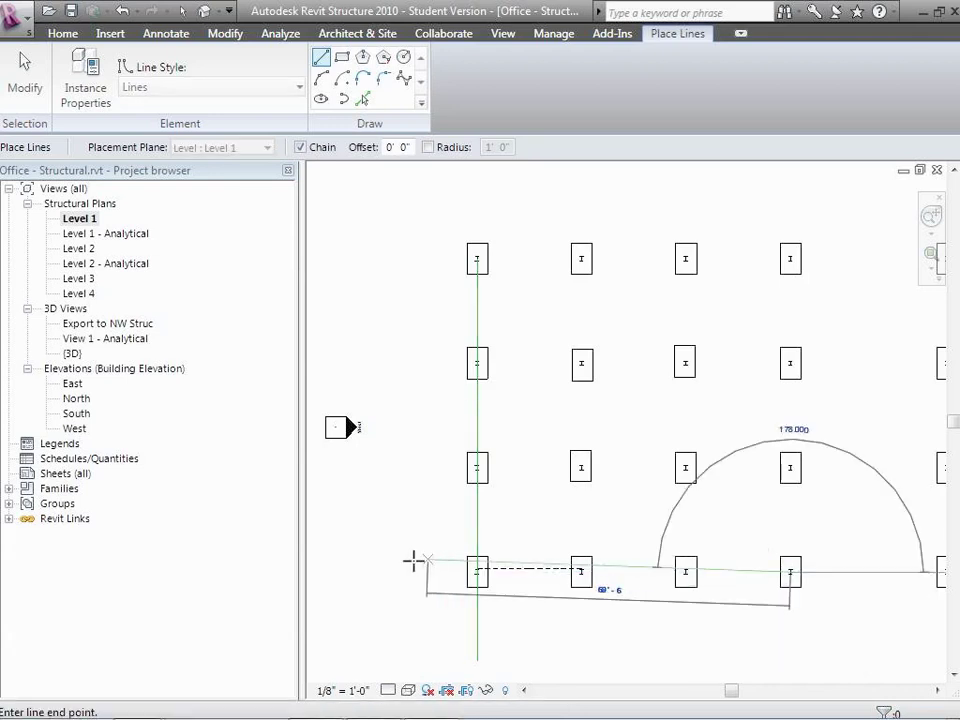
{"action": "left_click", "coordinate": [371, 572]}
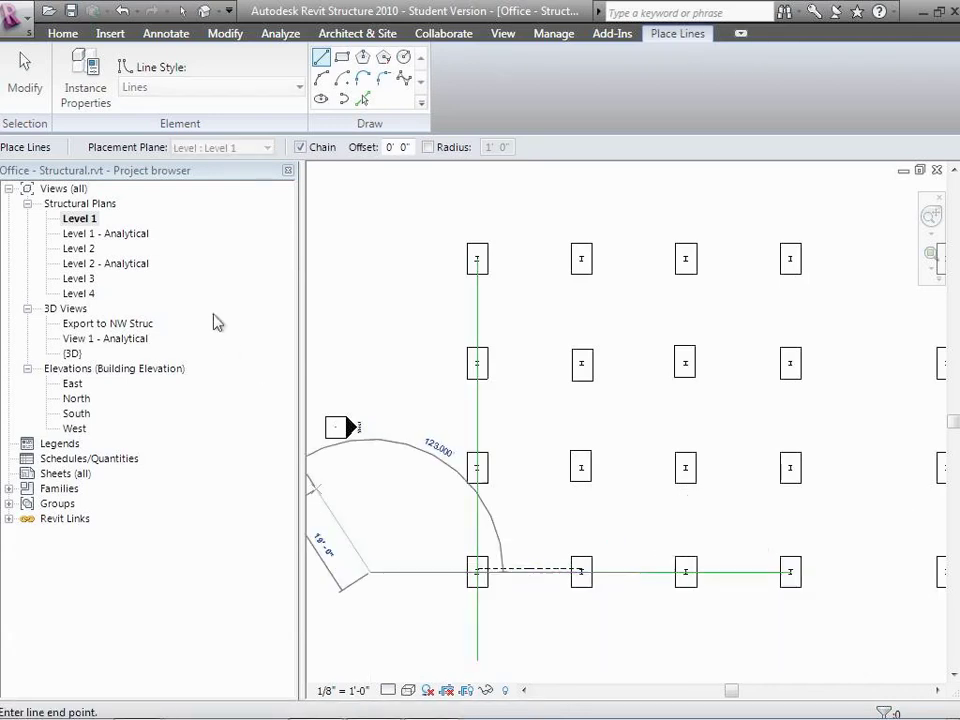
{"action": "left_click", "coordinate": [24, 68]}
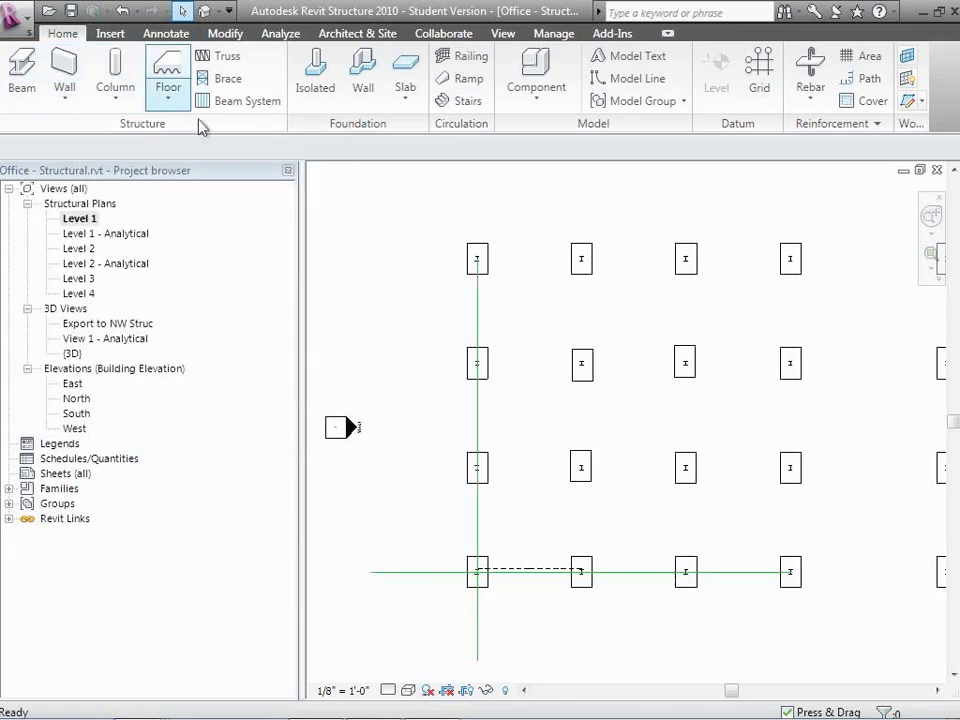
{"action": "left_click", "coordinate": [204, 12]}
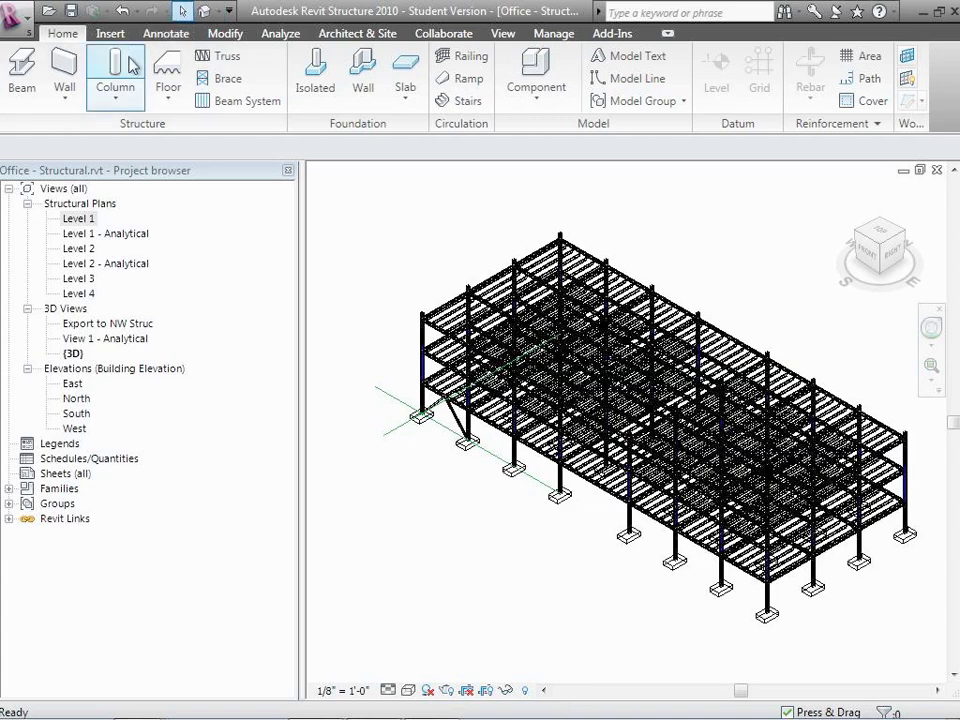
{"action": "left_click", "coordinate": [598, 35]}
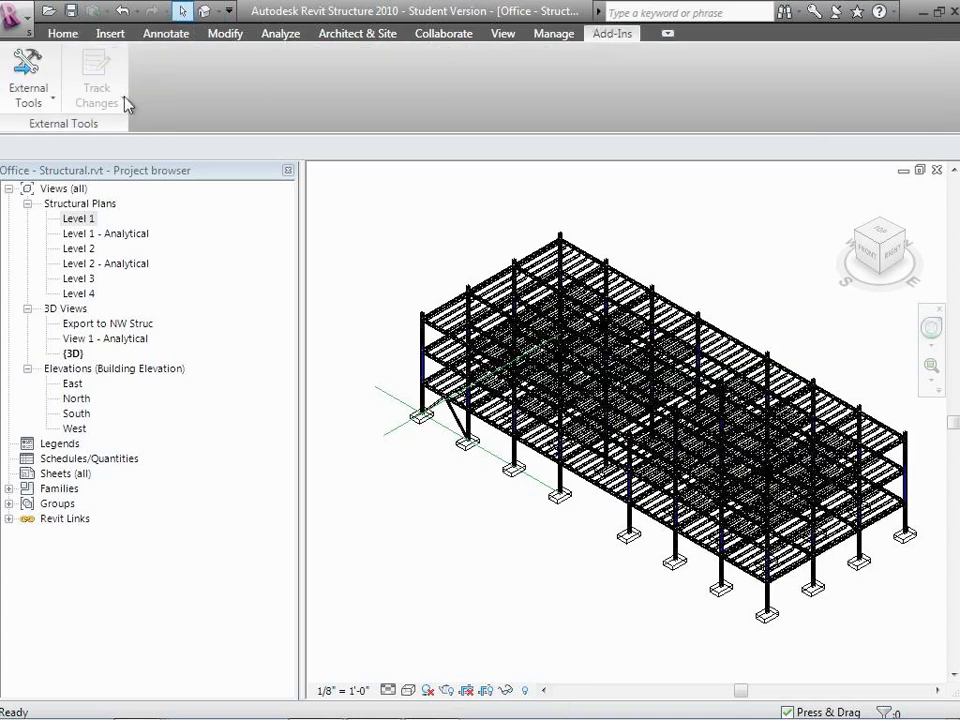
{"action": "left_click", "coordinate": [28, 95]}
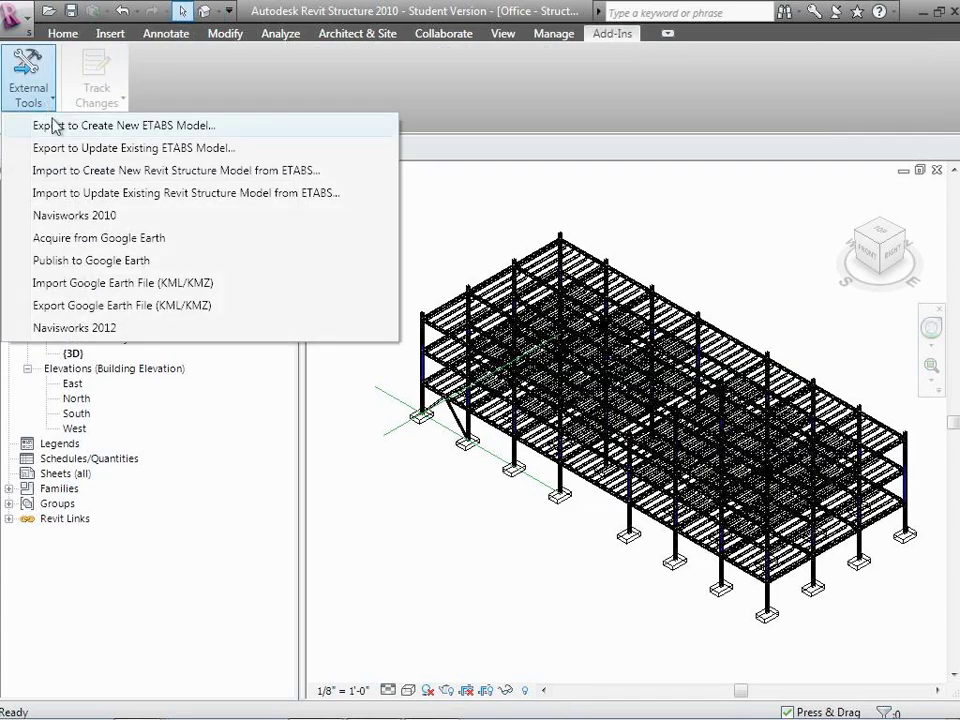
{"action": "left_click", "coordinate": [100, 215]}
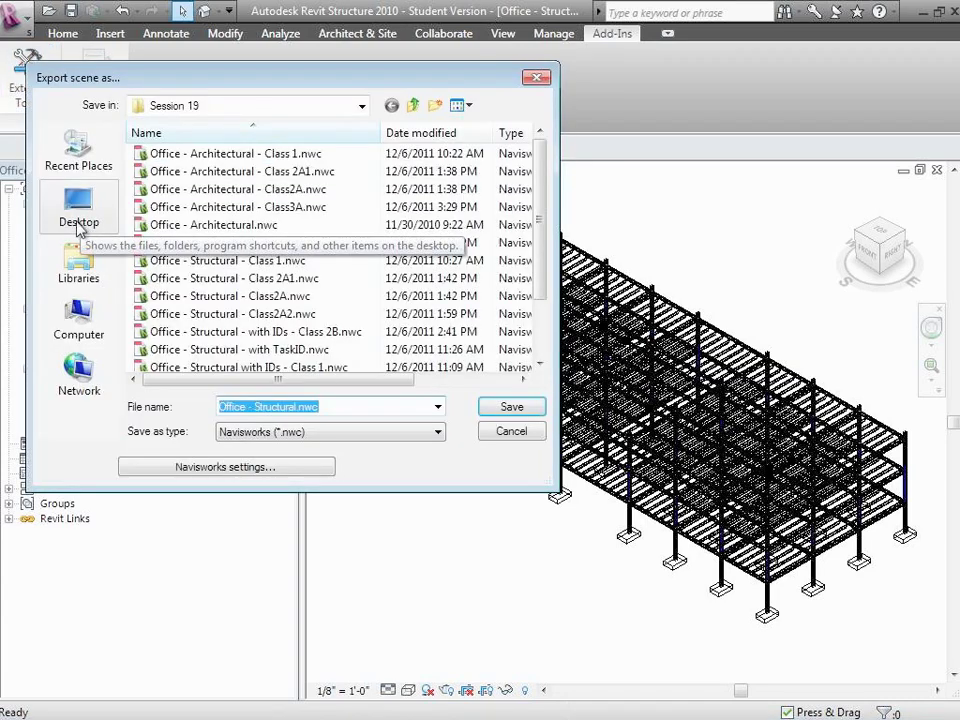
{"action": "left_click", "coordinate": [500, 436]}
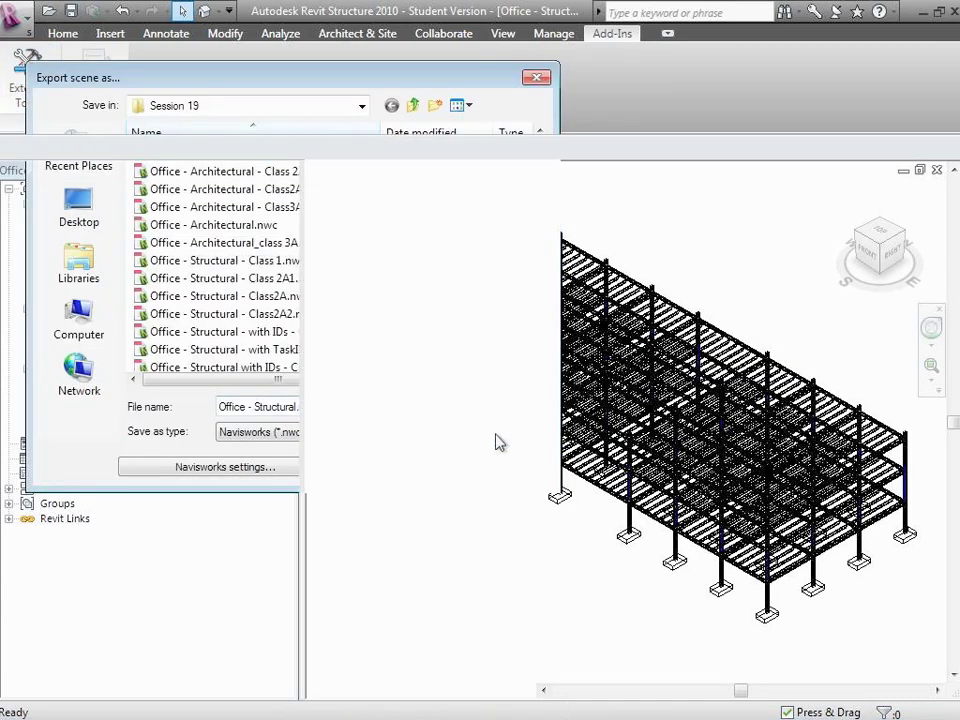
- Export the Export to NW Struc 3D view through the Navisworks 2010 external tool as Office - Structural - Class3A.nwc in the Session 19 folder
{"action": "double_click", "coordinate": [100, 323]}
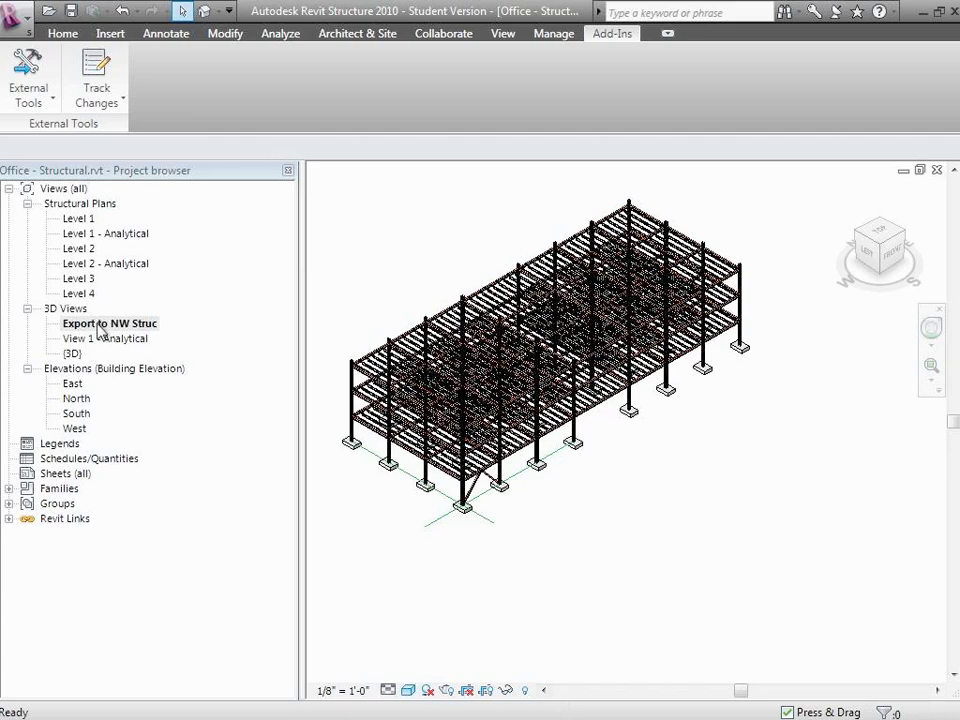
{"action": "left_click", "coordinate": [44, 104]}
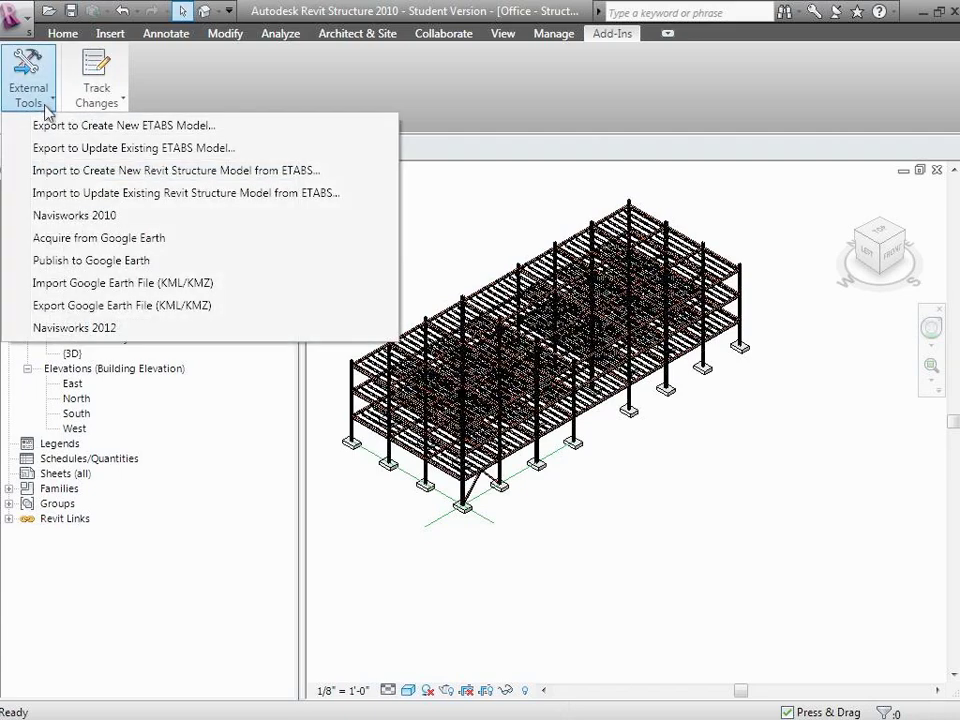
{"action": "left_click", "coordinate": [89, 217]}
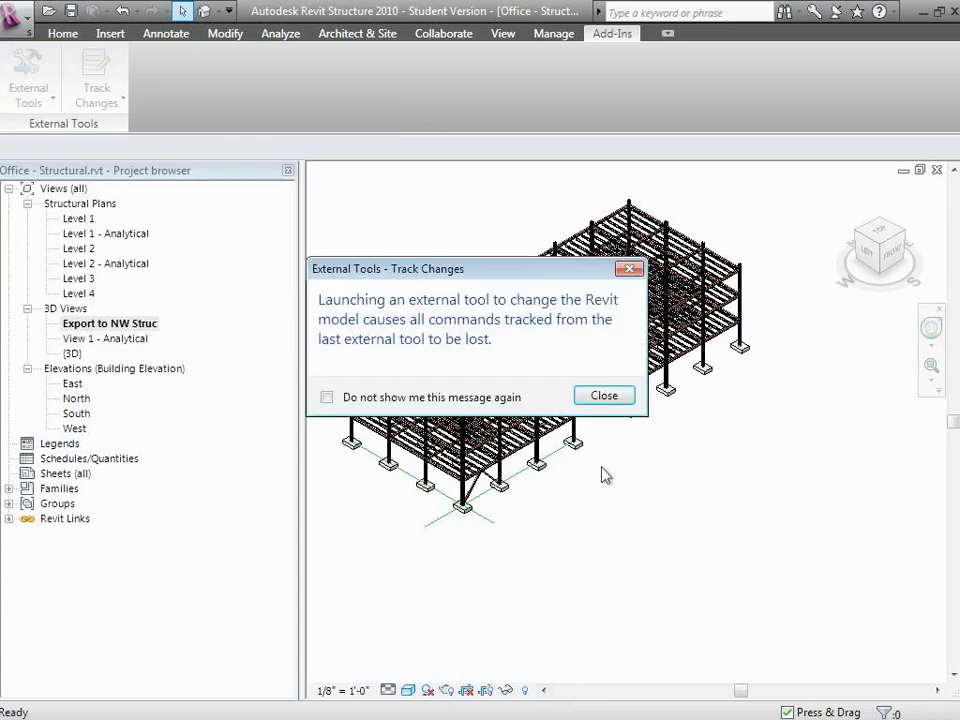
{"action": "left_click", "coordinate": [604, 396]}
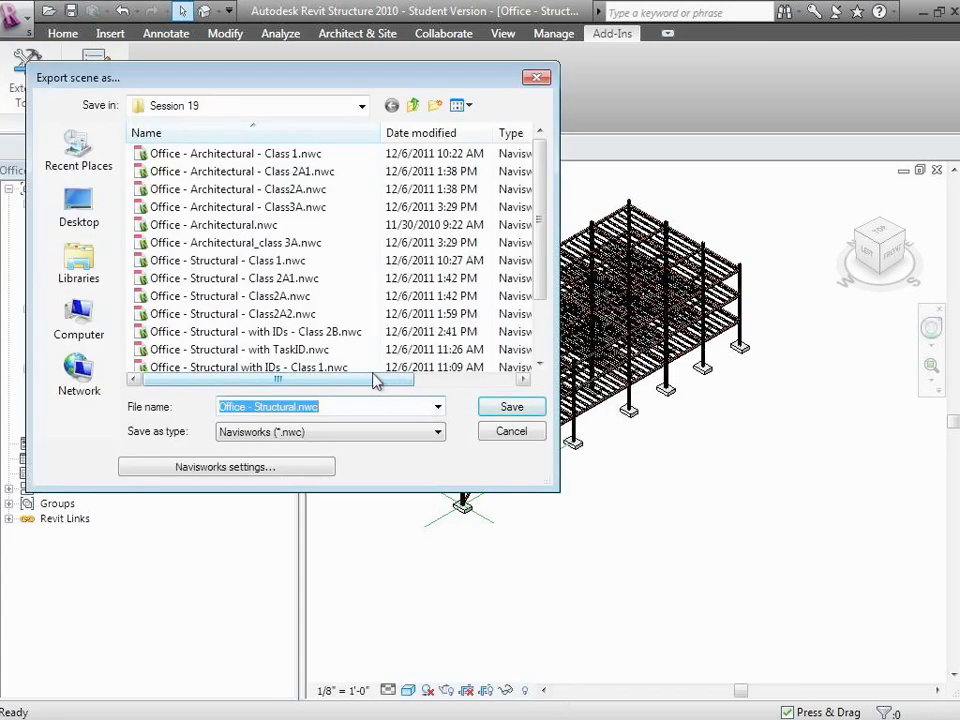
{"action": "left_click", "coordinate": [253, 315]}
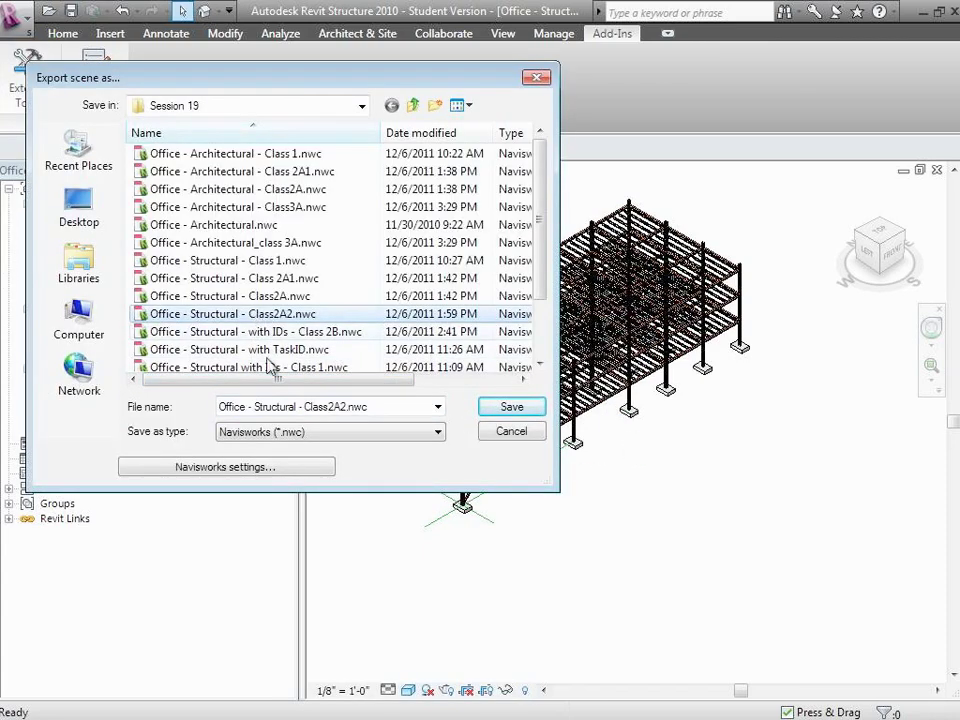
{"action": "left_click", "coordinate": [333, 410]}
{"action": "left_click", "coordinate": [333, 410]}
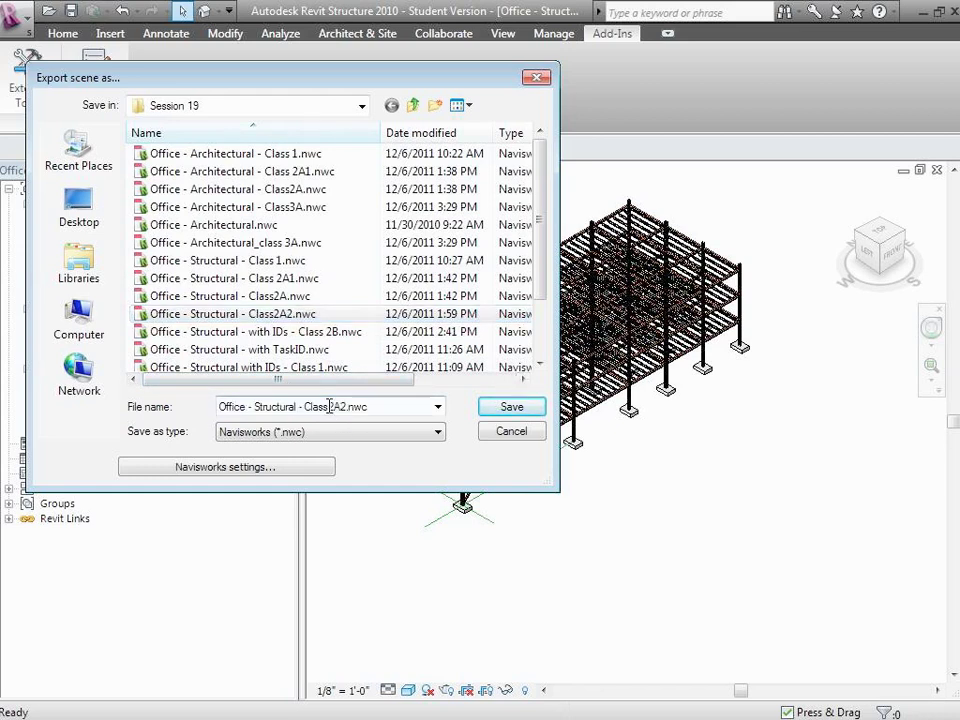
{"action": "left_click_drag", "start_coordinate": [329, 408], "coordinate": [441, 421]}
{"action": "type", "text": "3A"}
{"action": "left_click", "coordinate": [505, 414]}
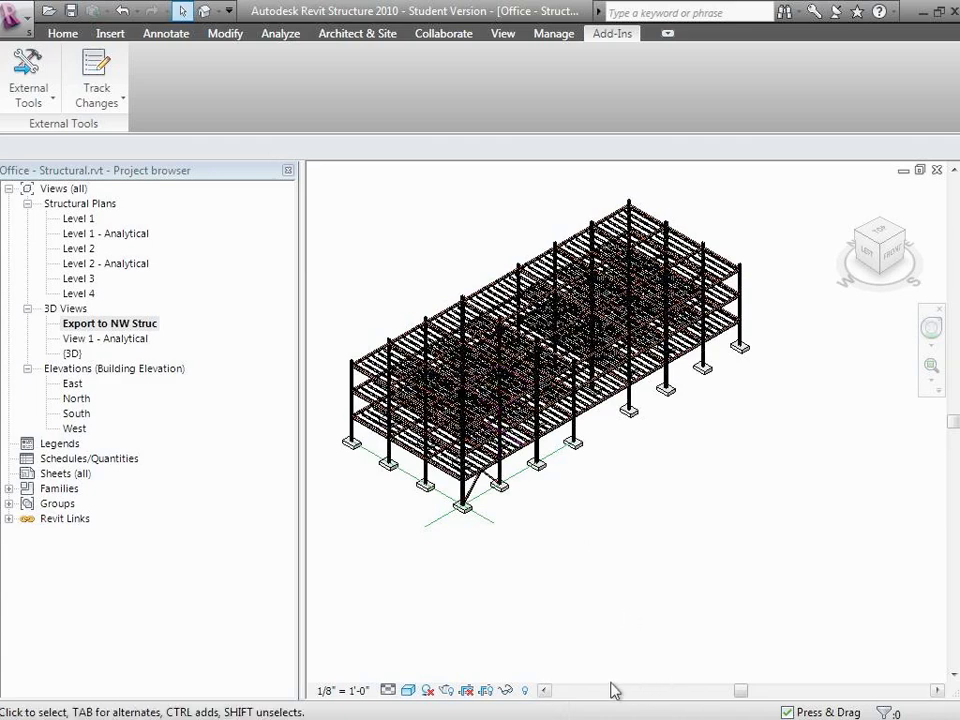
- Switch to Navisworks Manage, append Office - Structural - Class3A.nwc to the architectural model, and view the combined models from the top
{"action": "left_click", "coordinate": [925, 12]}
{"action": "mouse_move", "coordinate": [332, 701]}
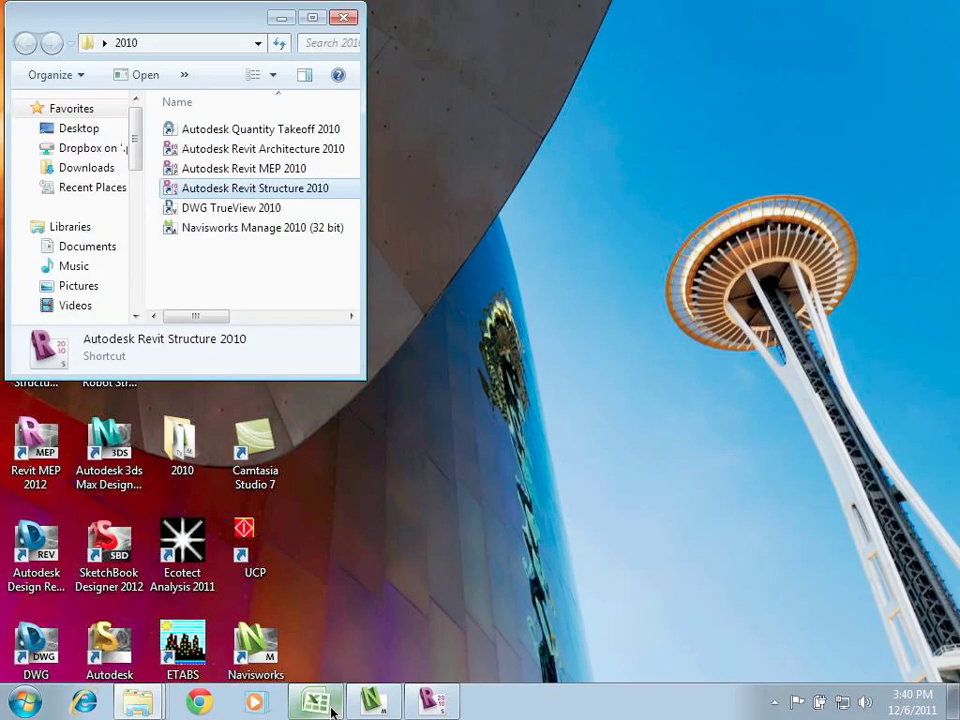
{"action": "left_click", "coordinate": [370, 702]}
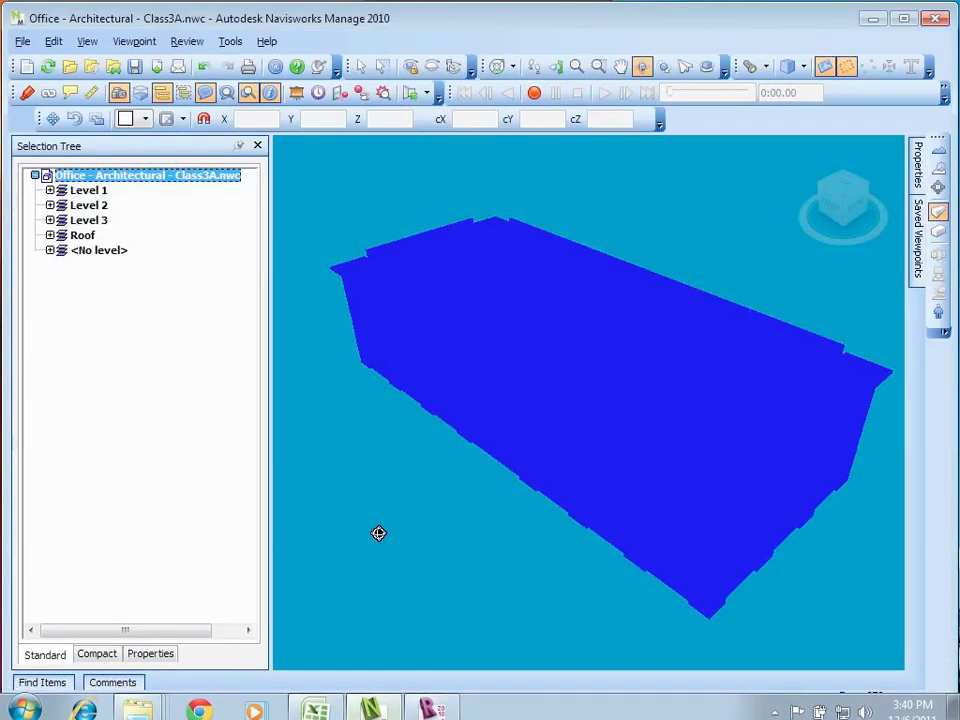
{"action": "left_click", "coordinate": [117, 366]}
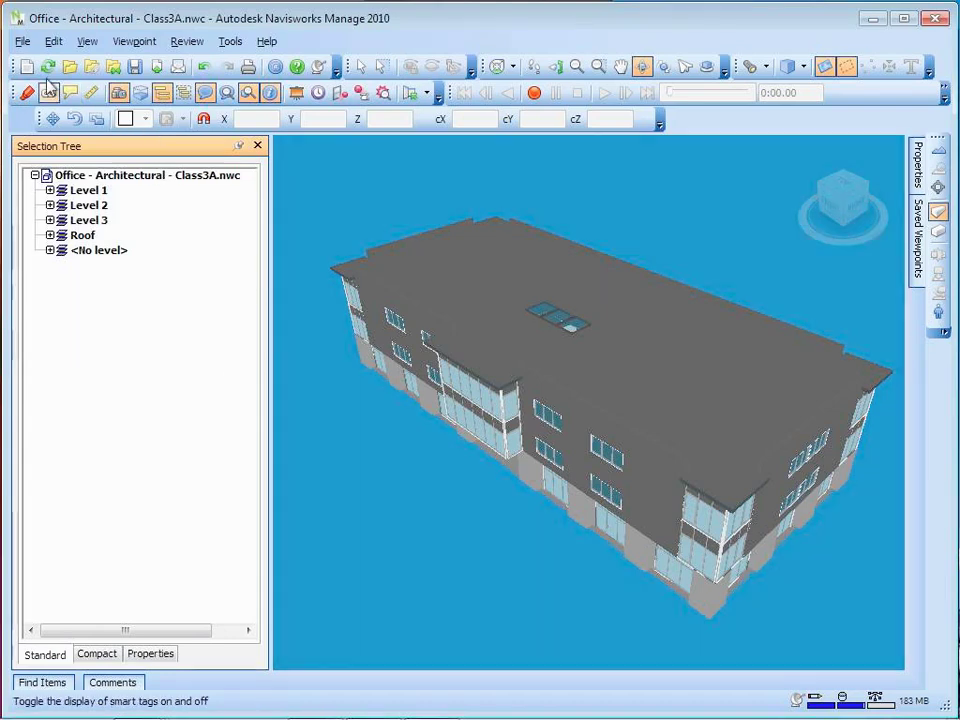
{"action": "left_click", "coordinate": [20, 42]}
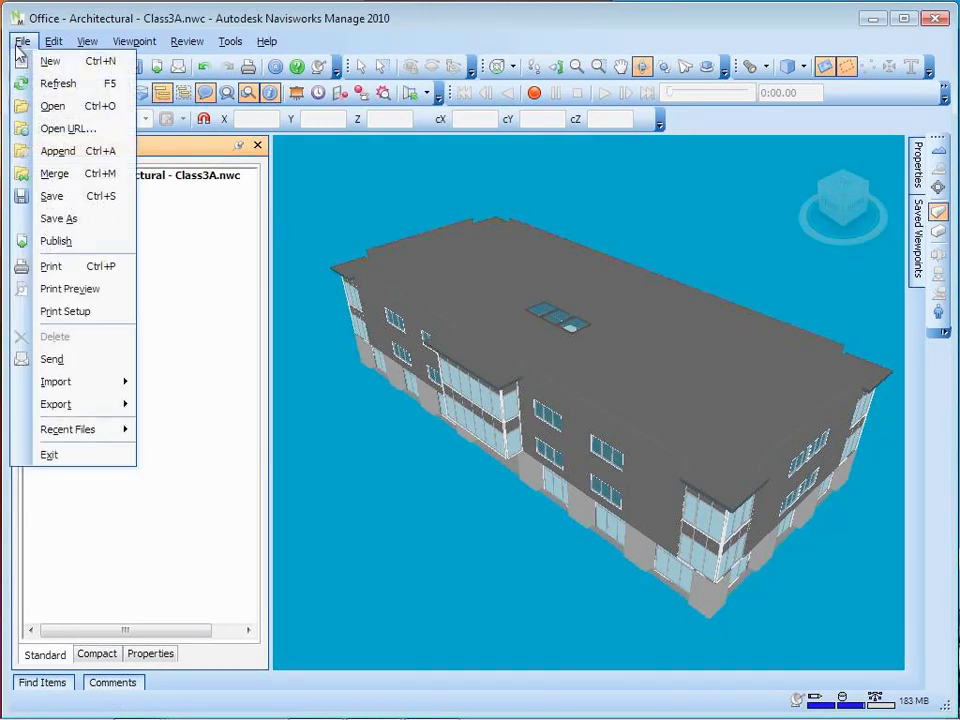
{"action": "left_click", "coordinate": [47, 151]}
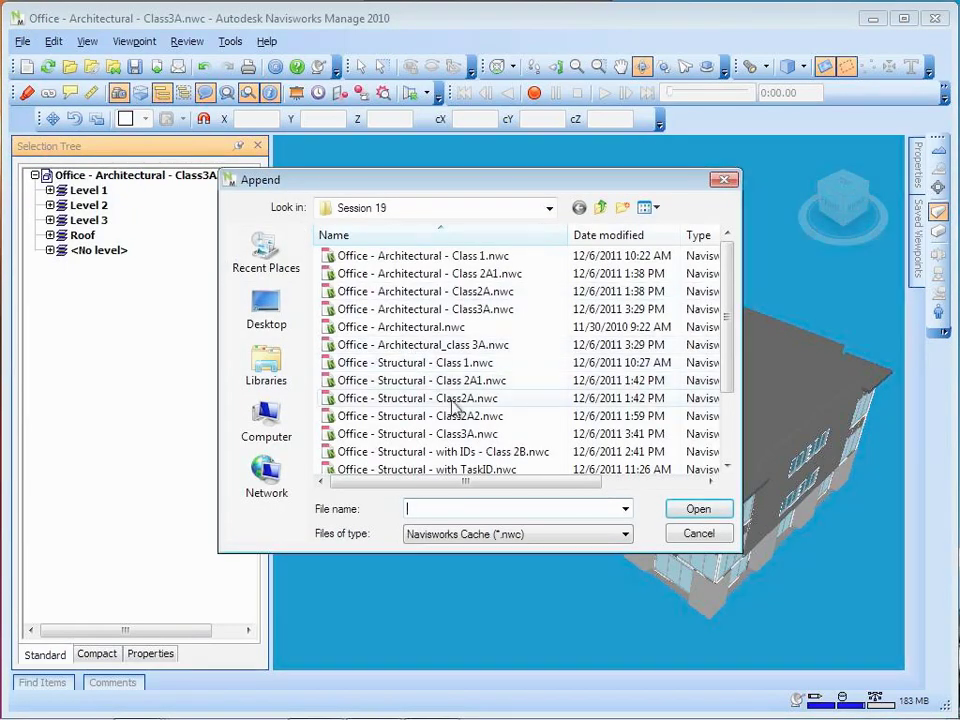
{"action": "left_click", "coordinate": [456, 434]}
{"action": "left_click", "coordinate": [699, 509]}
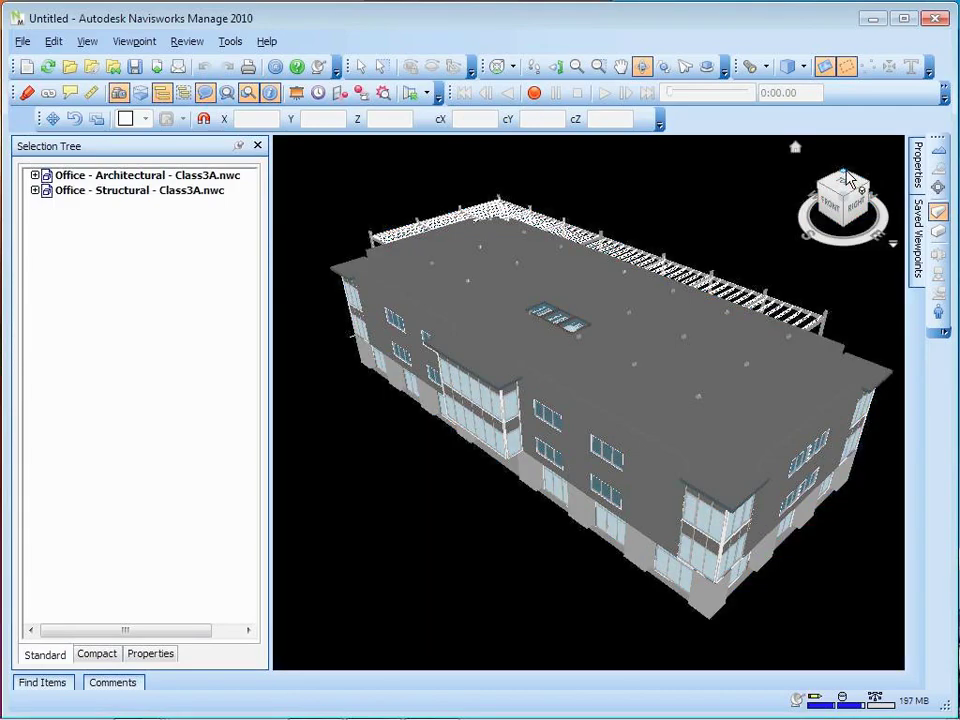
{"action": "left_click", "coordinate": [848, 180]}
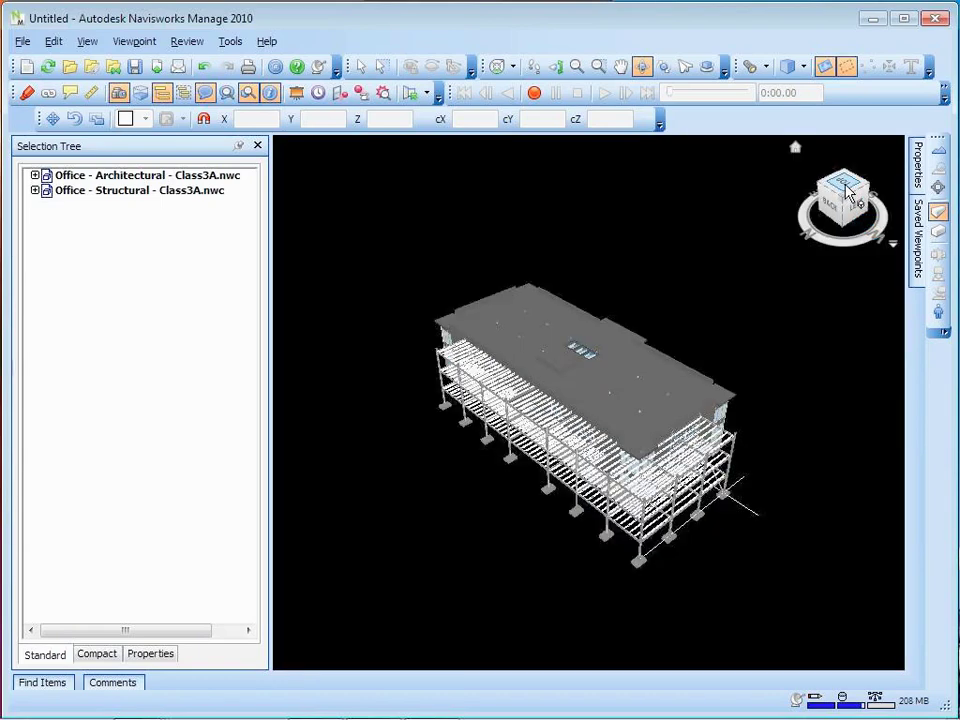
{"action": "left_click", "coordinate": [848, 191]}
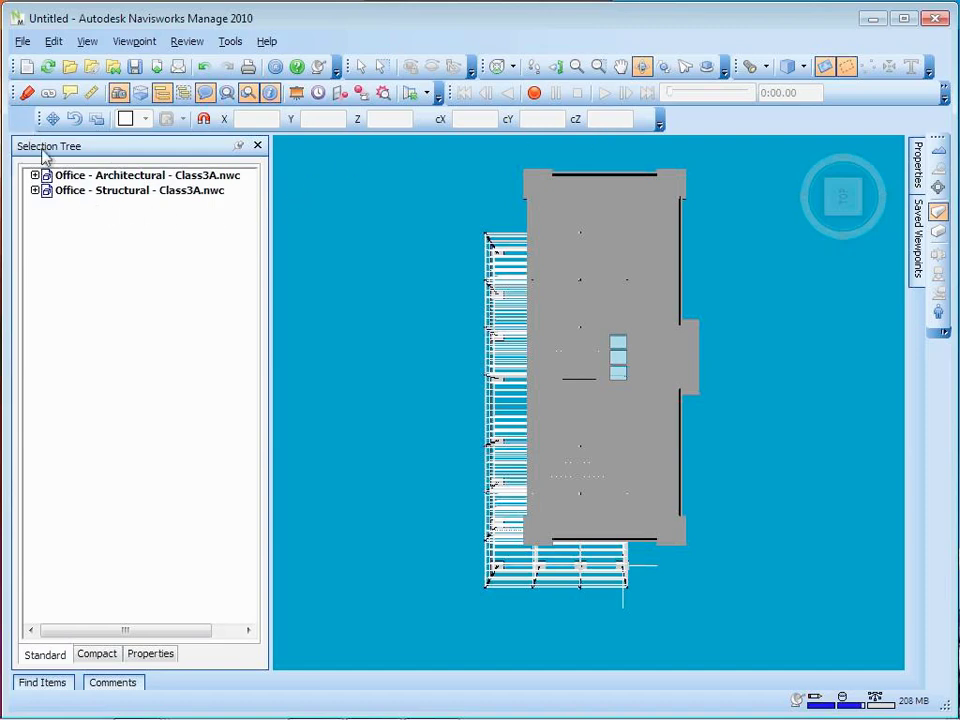
- Select the Office - Structural - Class3A.nwc model and turn the Object Manipulation toolbar off and back on
{"action": "left_click", "coordinate": [66, 193]}
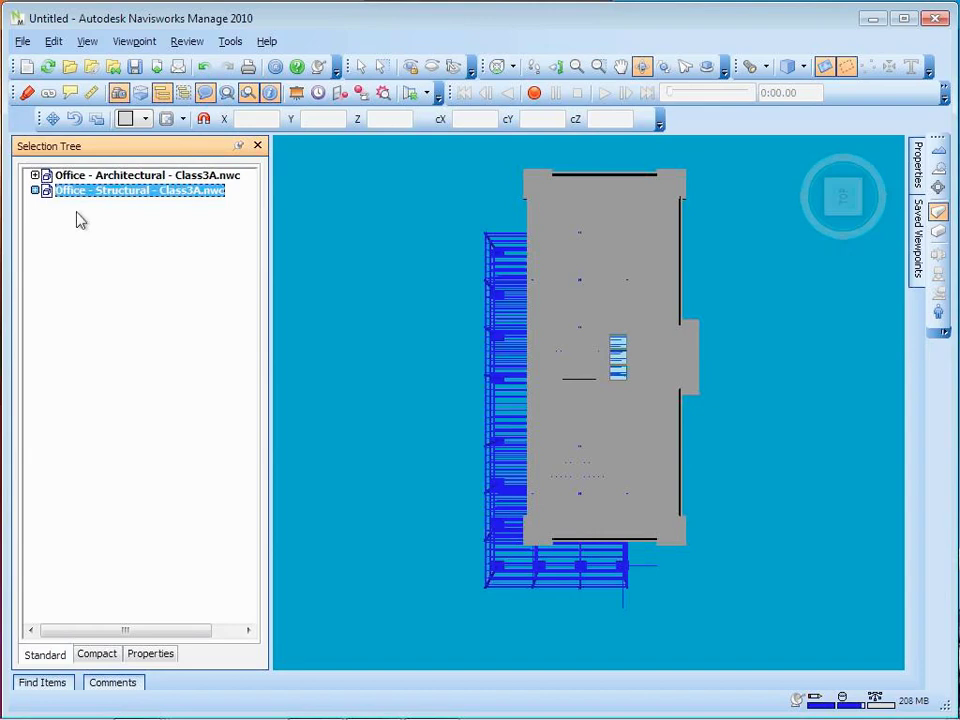
{"action": "right_click", "coordinate": [765, 118]}
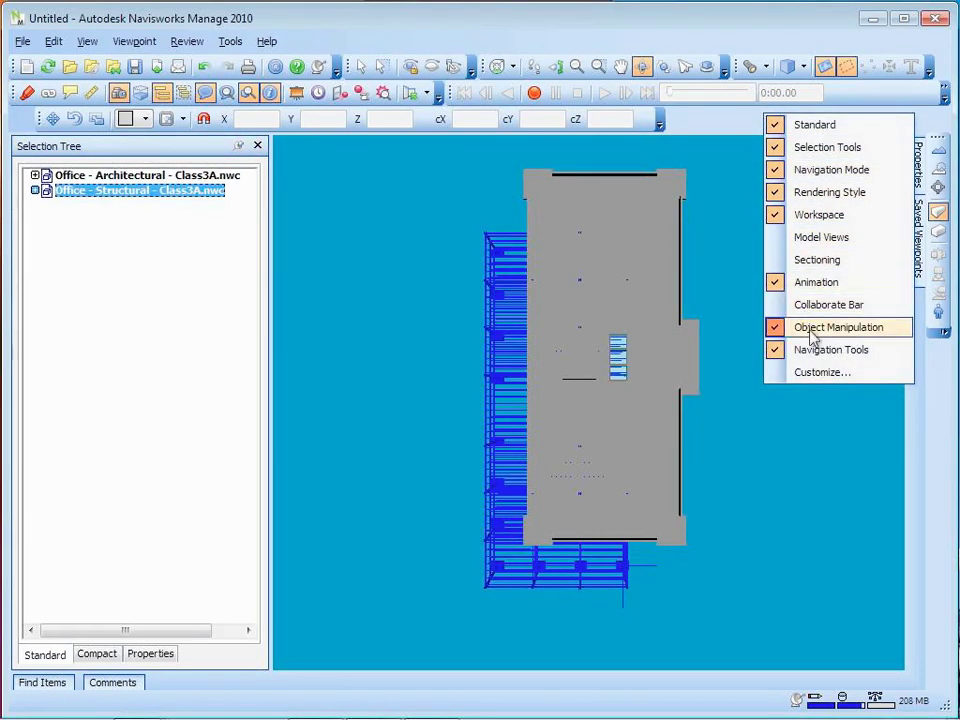
{"action": "left_click", "coordinate": [810, 328]}
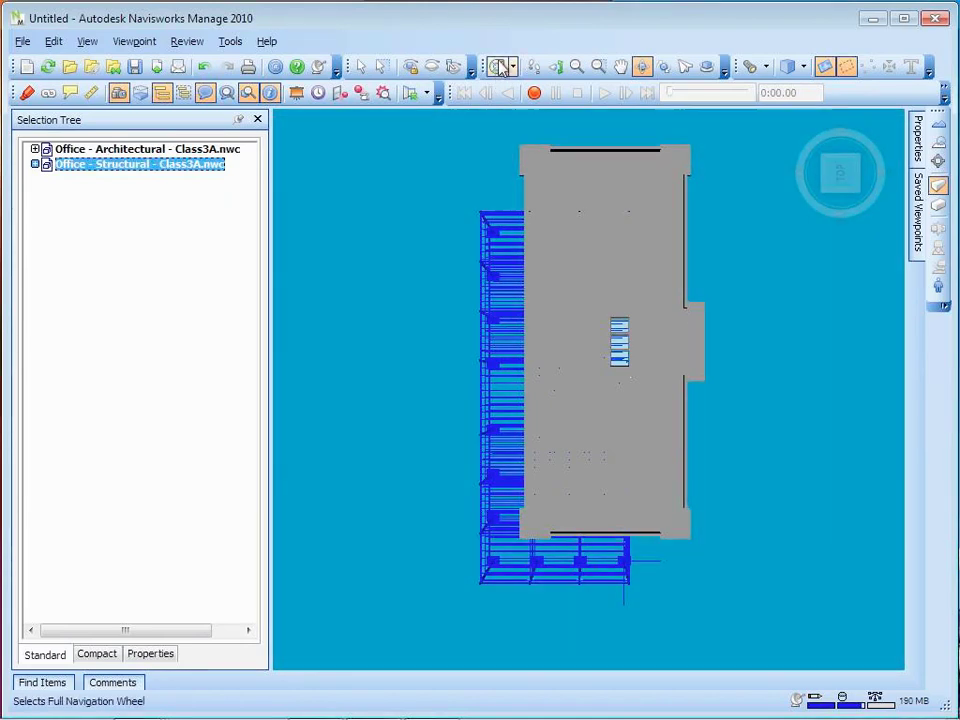
{"action": "right_click", "coordinate": [488, 44]}
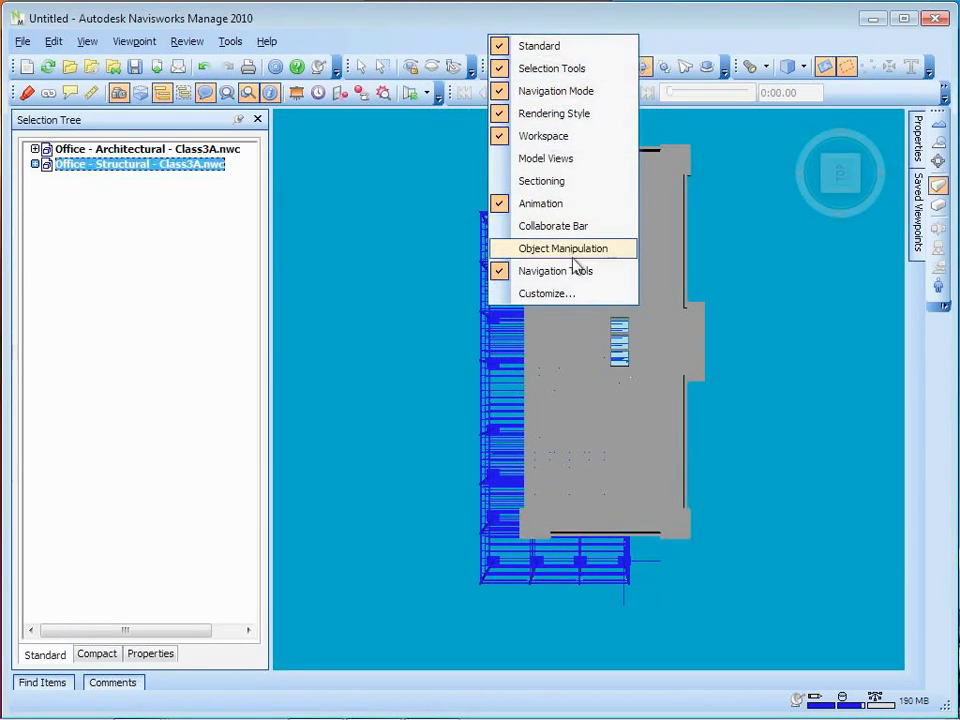
{"action": "left_click", "coordinate": [568, 251]}
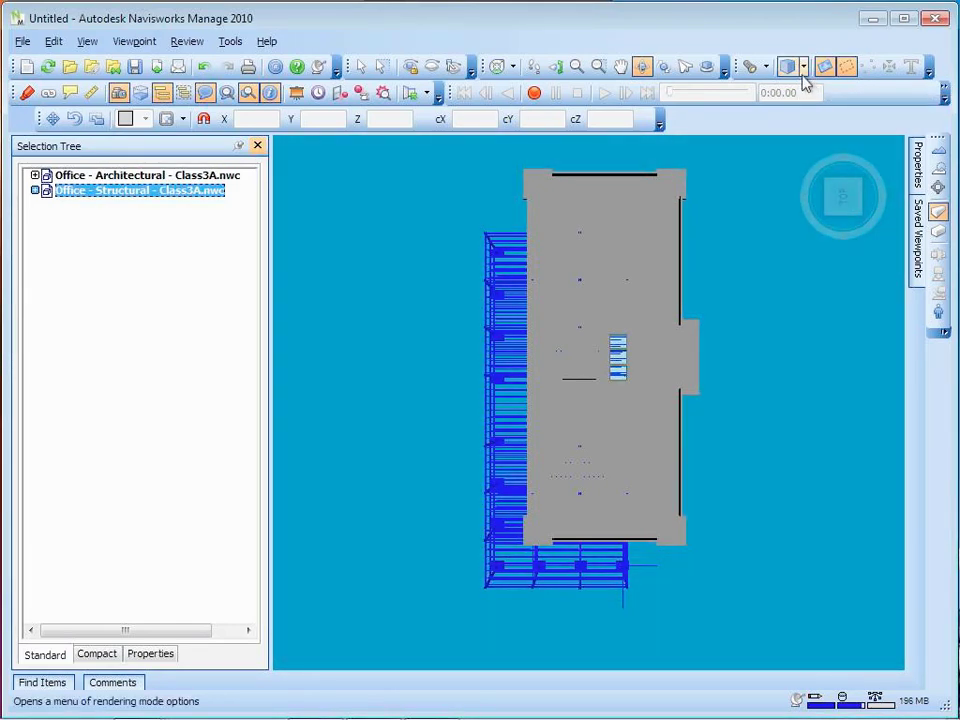
- Set the rendering style of the combined models to Wireframe
{"action": "left_click", "coordinate": [803, 70]}
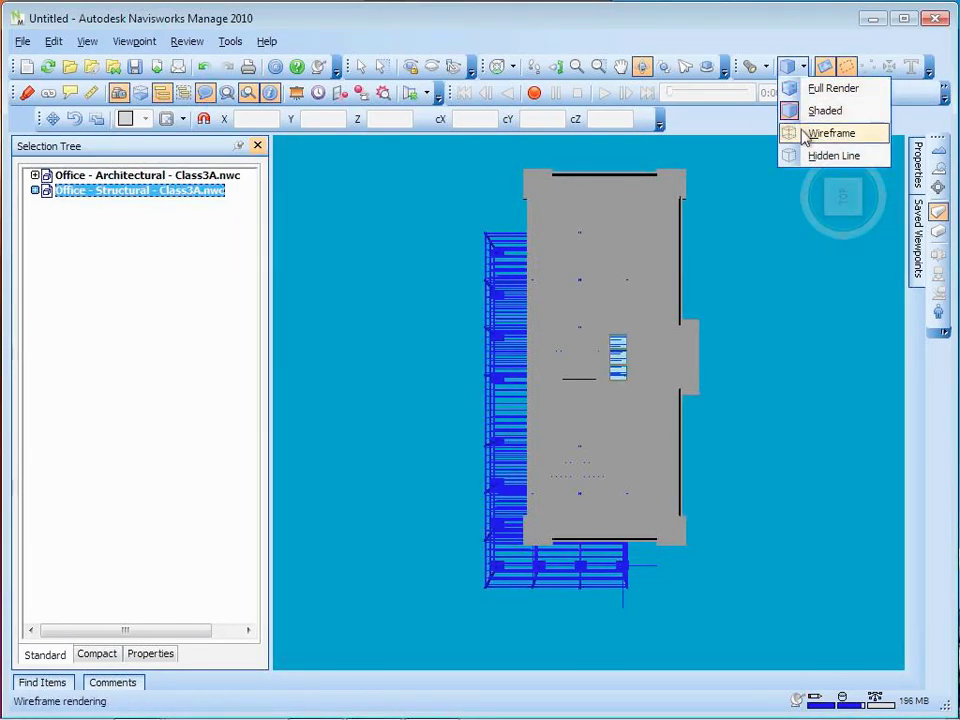
{"action": "left_click", "coordinate": [829, 134]}
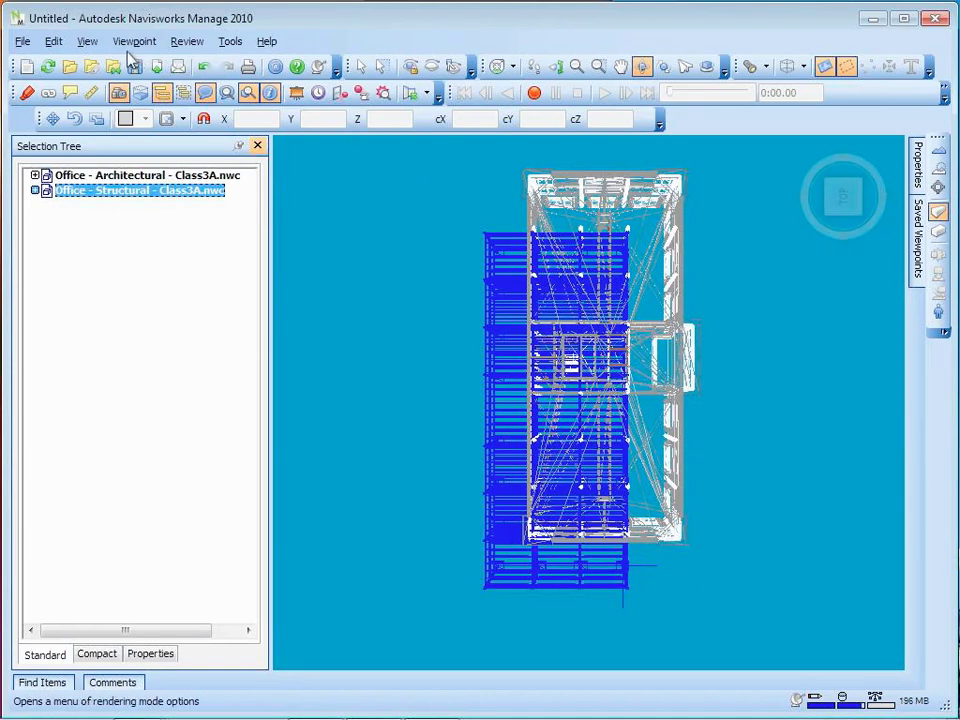
{"action": "left_click", "coordinate": [88, 44]}
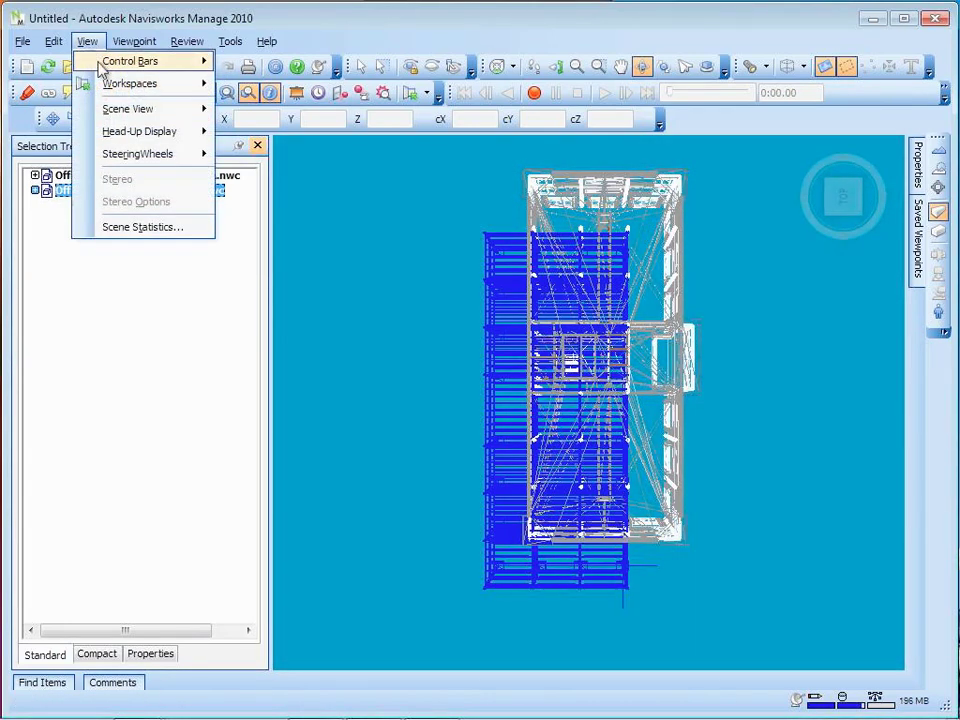
{"action": "mouse_move", "coordinate": [112, 110]}
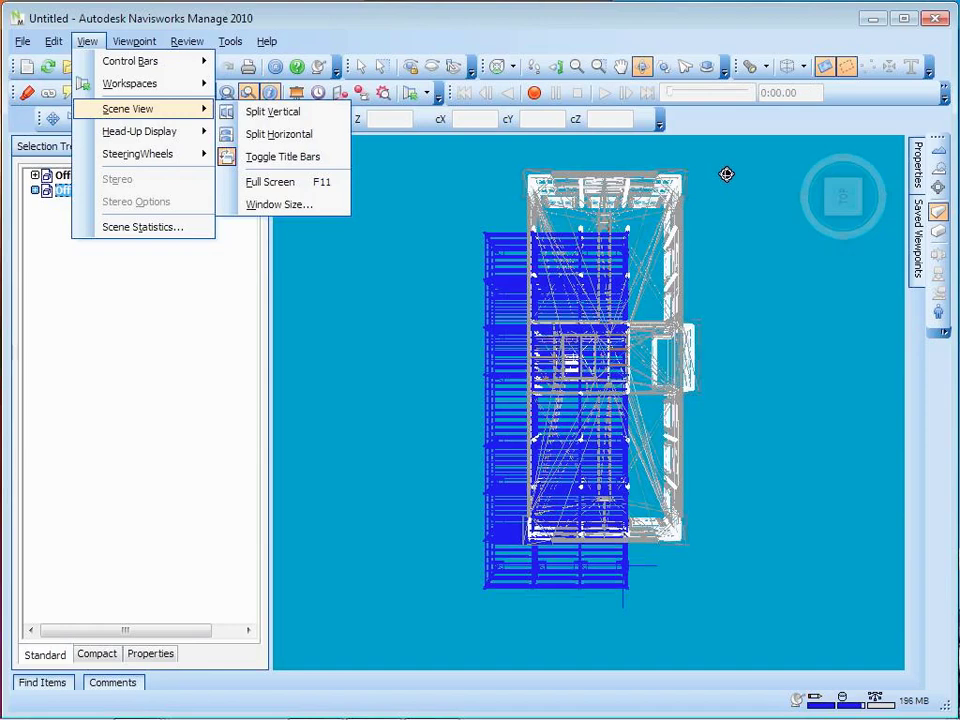
{"action": "left_click", "coordinate": [722, 165]}
{"action": "right_click", "coordinate": [722, 165]}
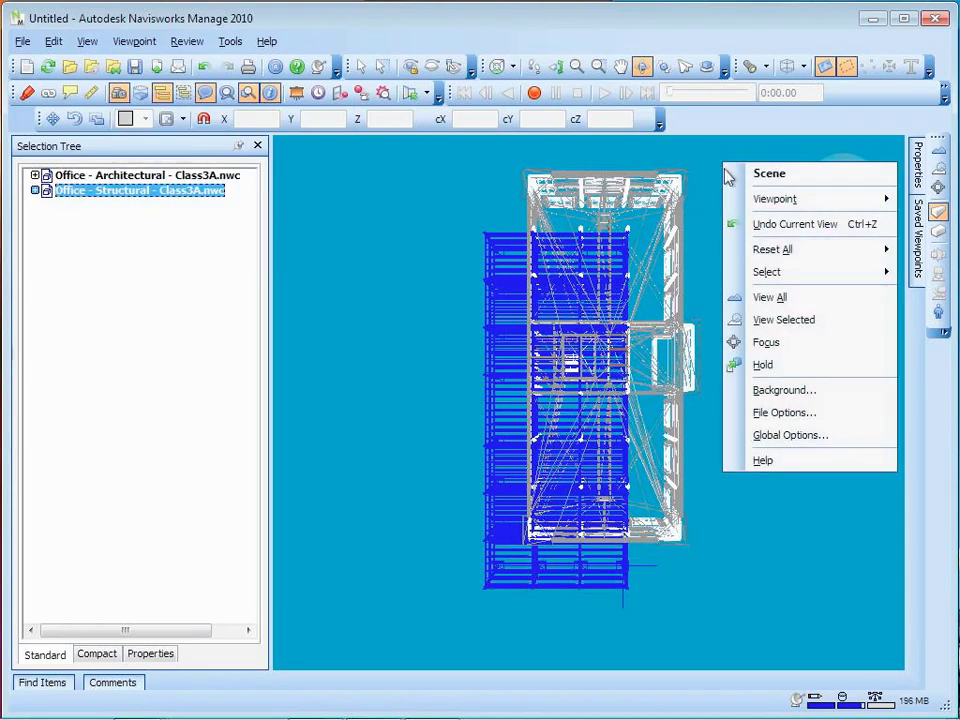
{"action": "mouse_move", "coordinate": [761, 199]}
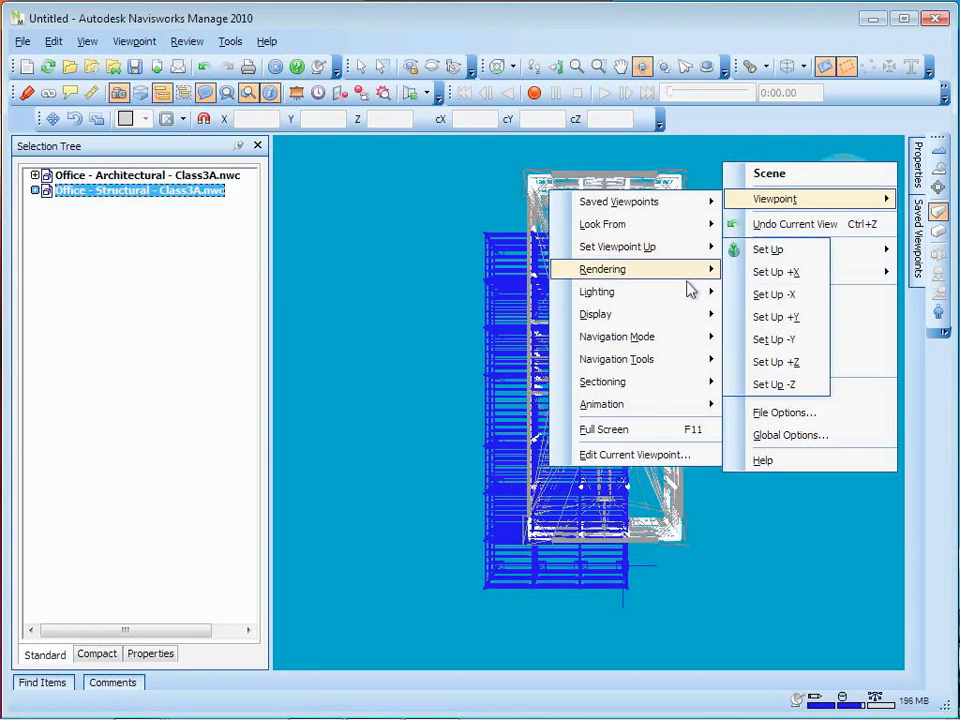
{"action": "mouse_move", "coordinate": [684, 321]}
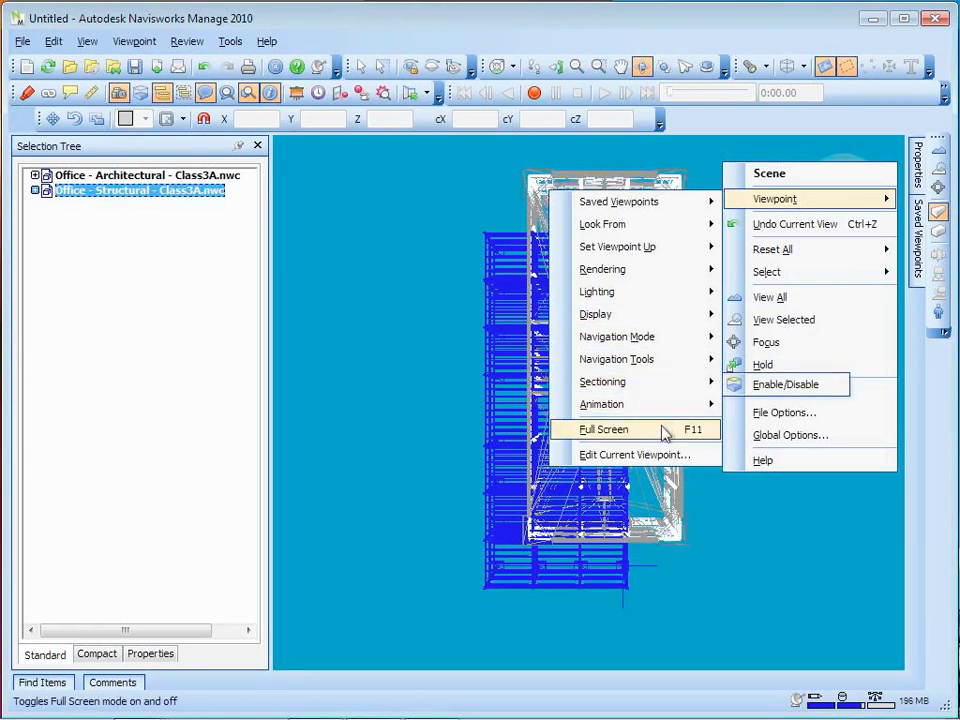
{"action": "mouse_move", "coordinate": [643, 214]}
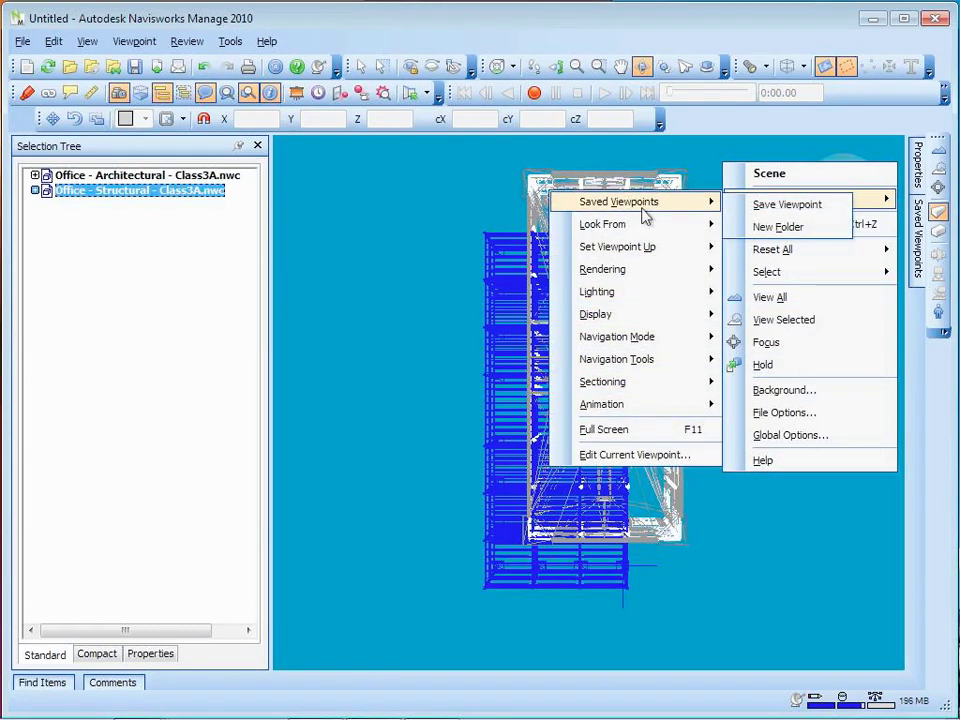
{"action": "left_click", "coordinate": [690, 152]}
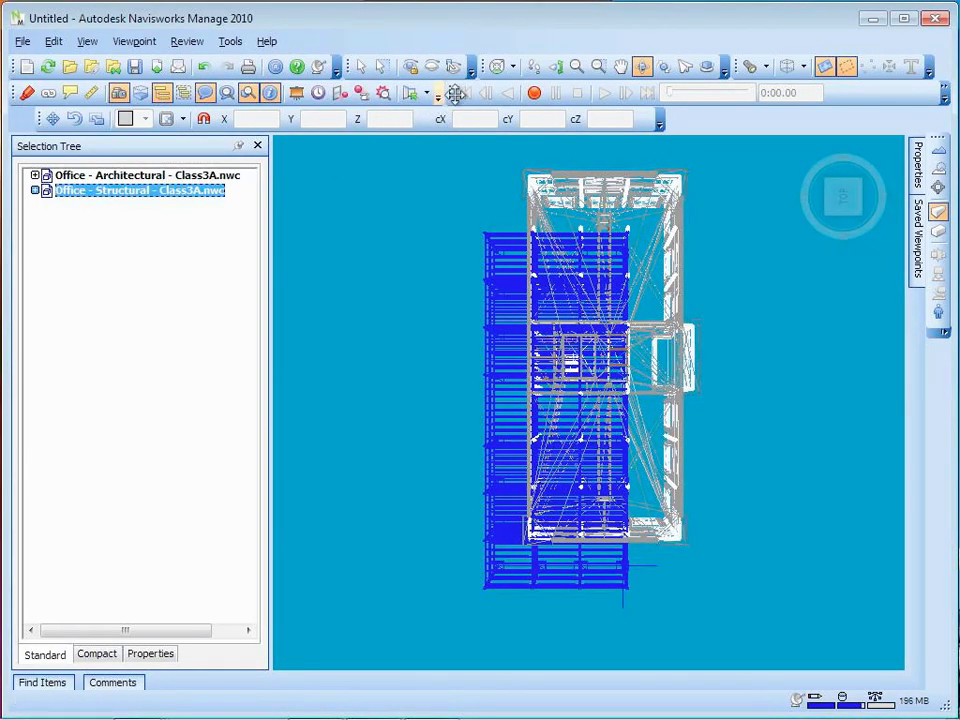
{"action": "mouse_move", "coordinate": [844, 197]}
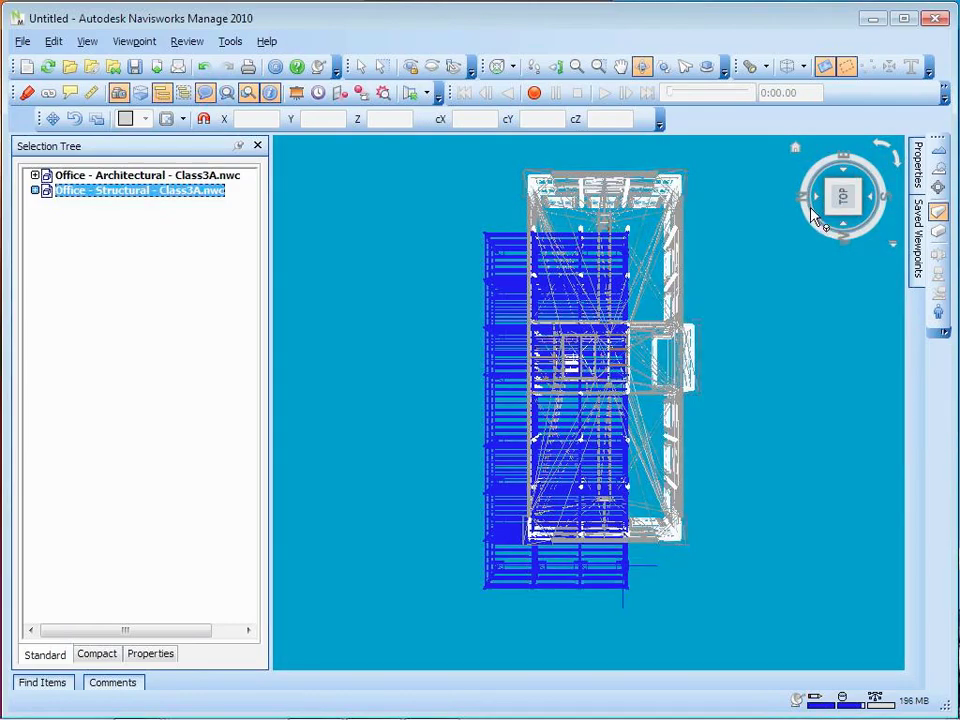
- Set the camera projection of the top view to Orthographic
{"action": "right_click", "coordinate": [745, 180]}
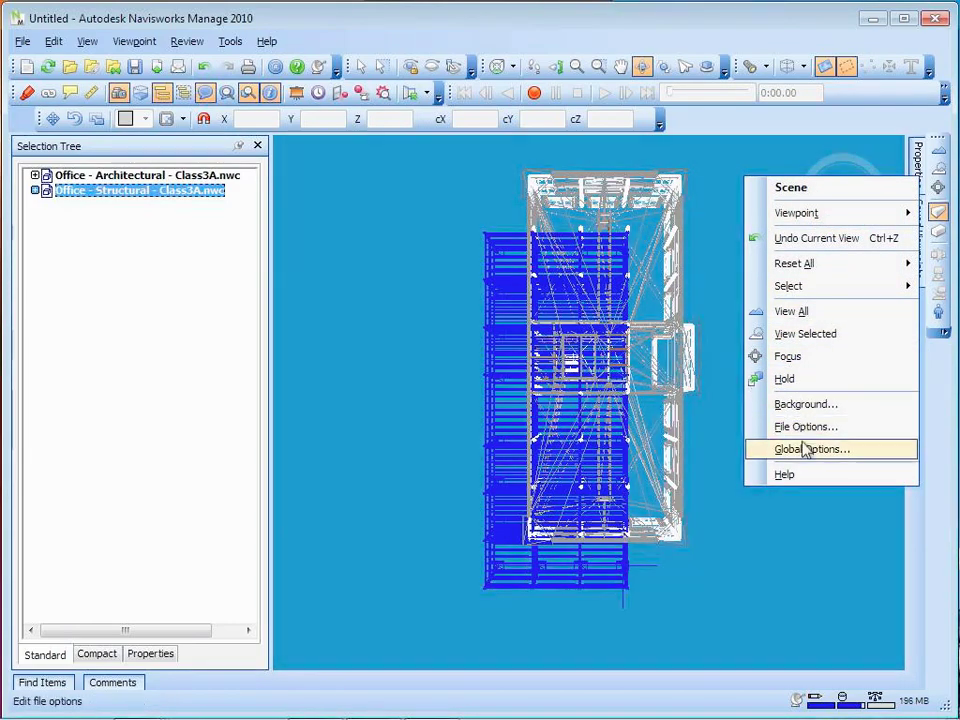
{"action": "mouse_move", "coordinate": [826, 217]}
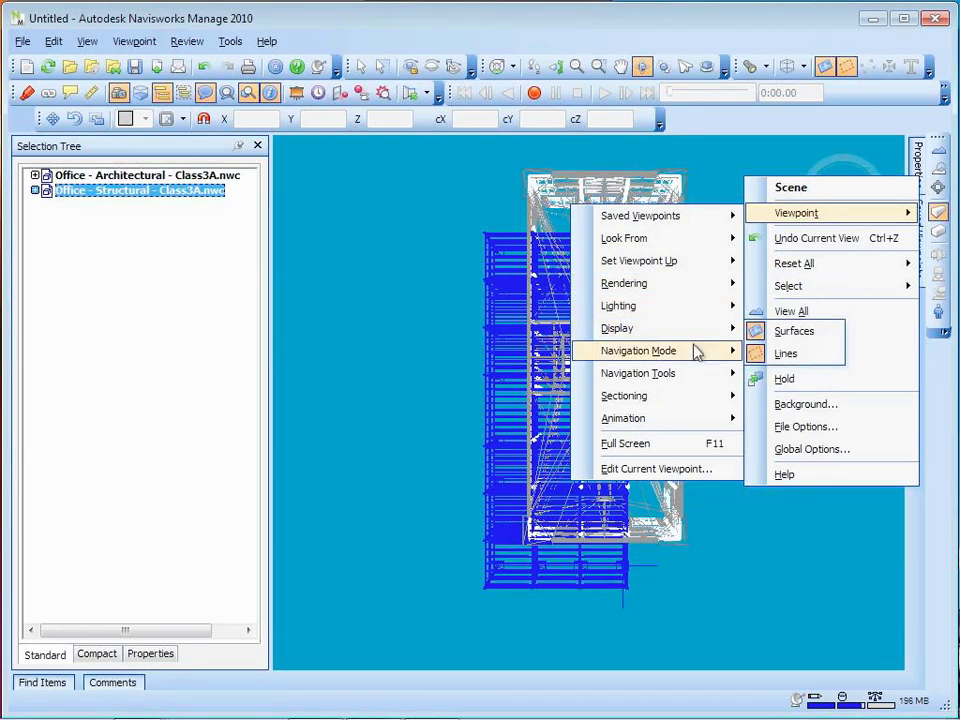
{"action": "mouse_move", "coordinate": [697, 353]}
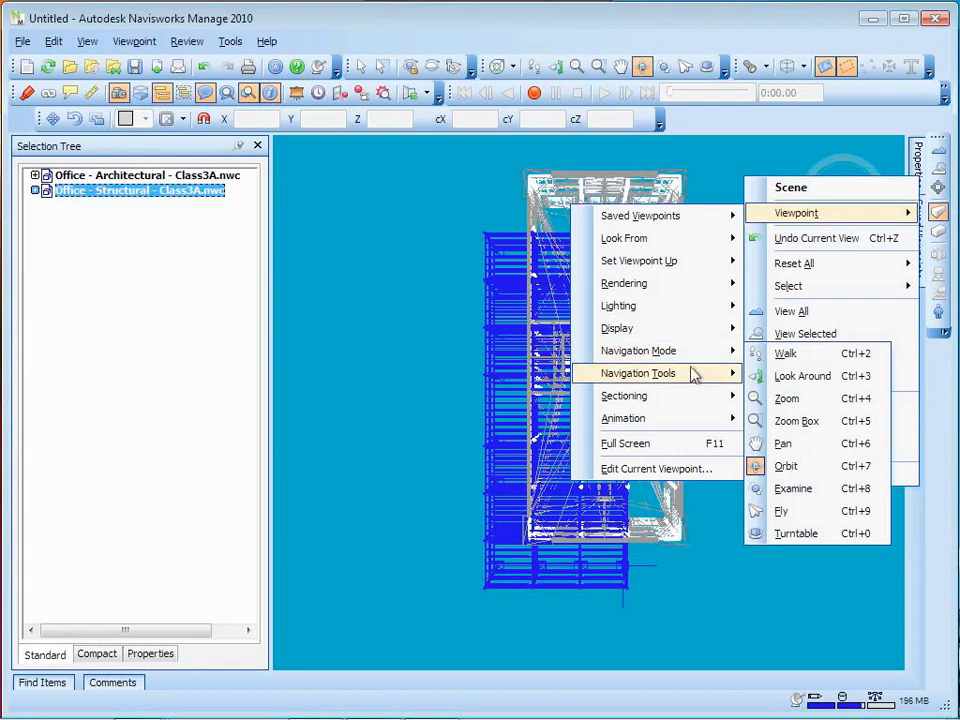
{"action": "mouse_move", "coordinate": [693, 375]}
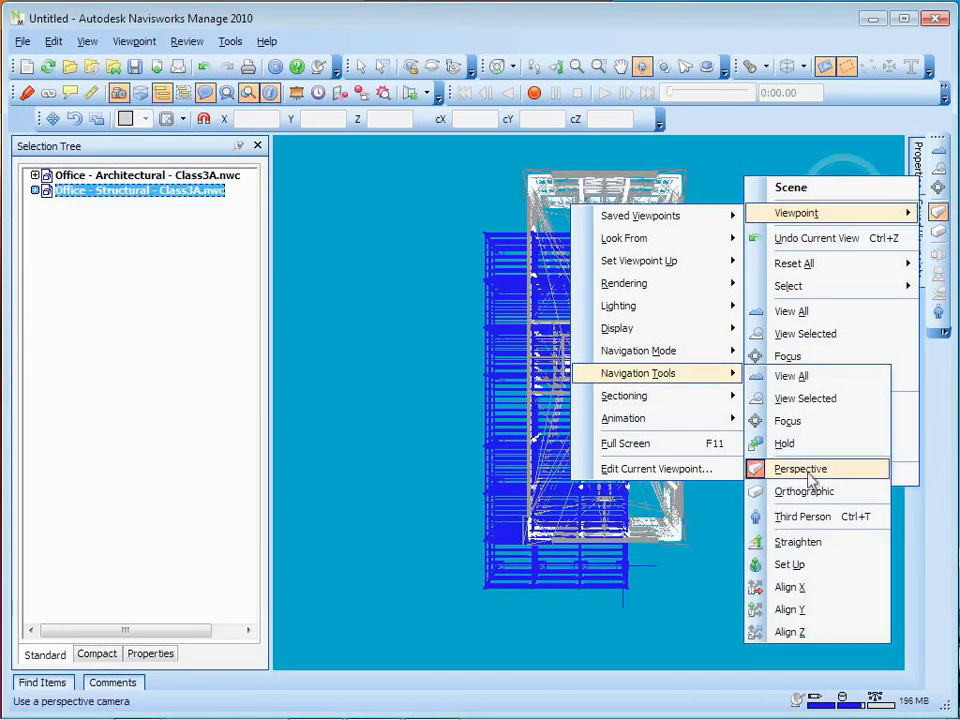
{"action": "left_click", "coordinate": [814, 474]}
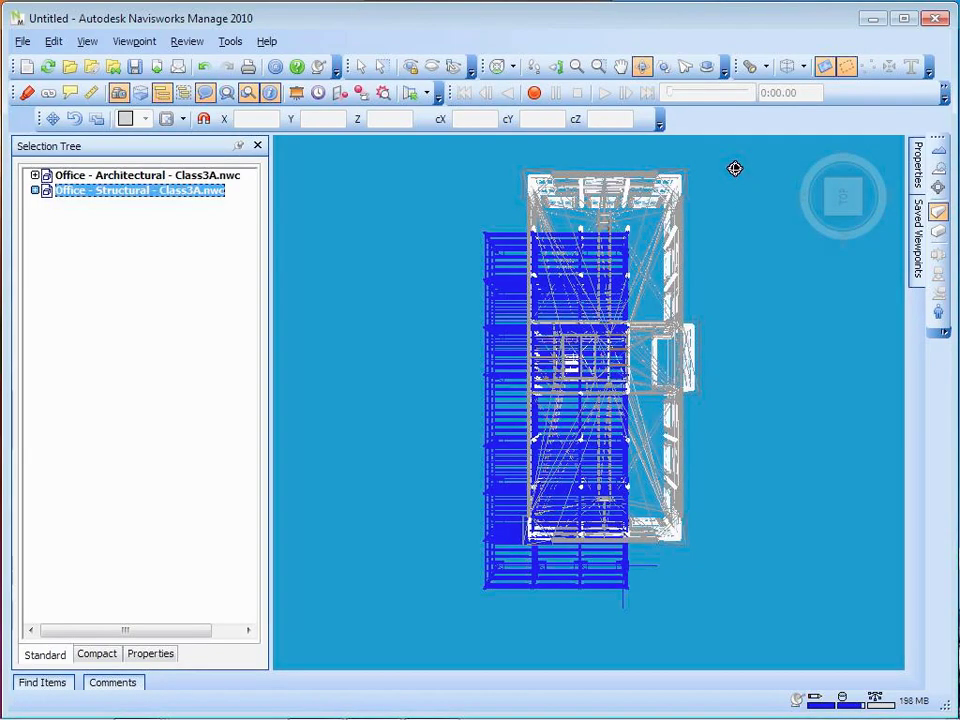
{"action": "right_click", "coordinate": [740, 170]}
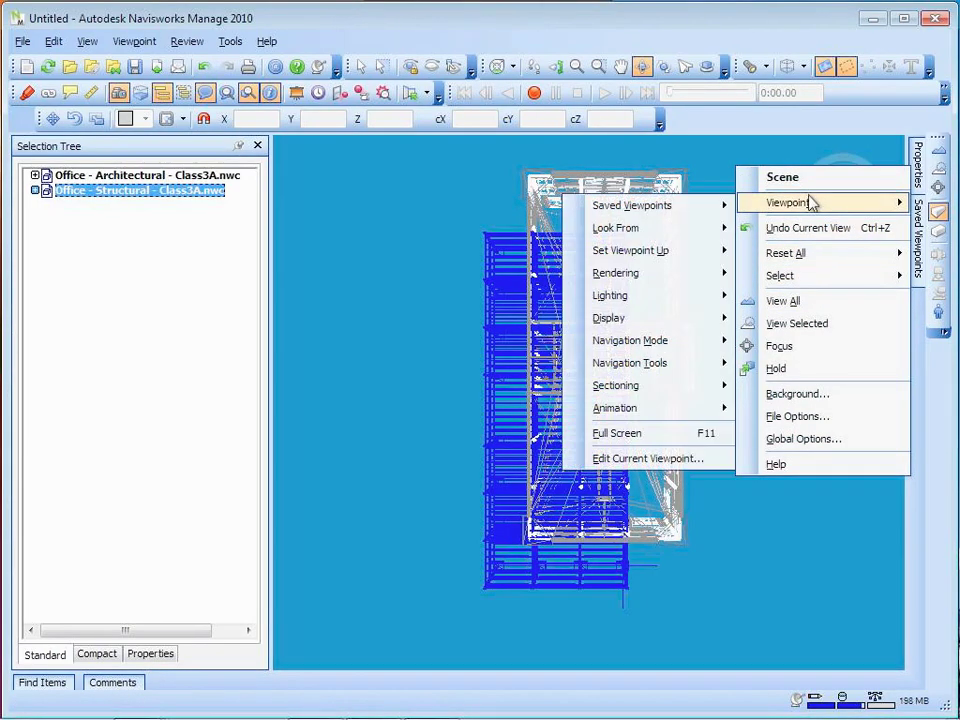
{"action": "mouse_move", "coordinate": [683, 372]}
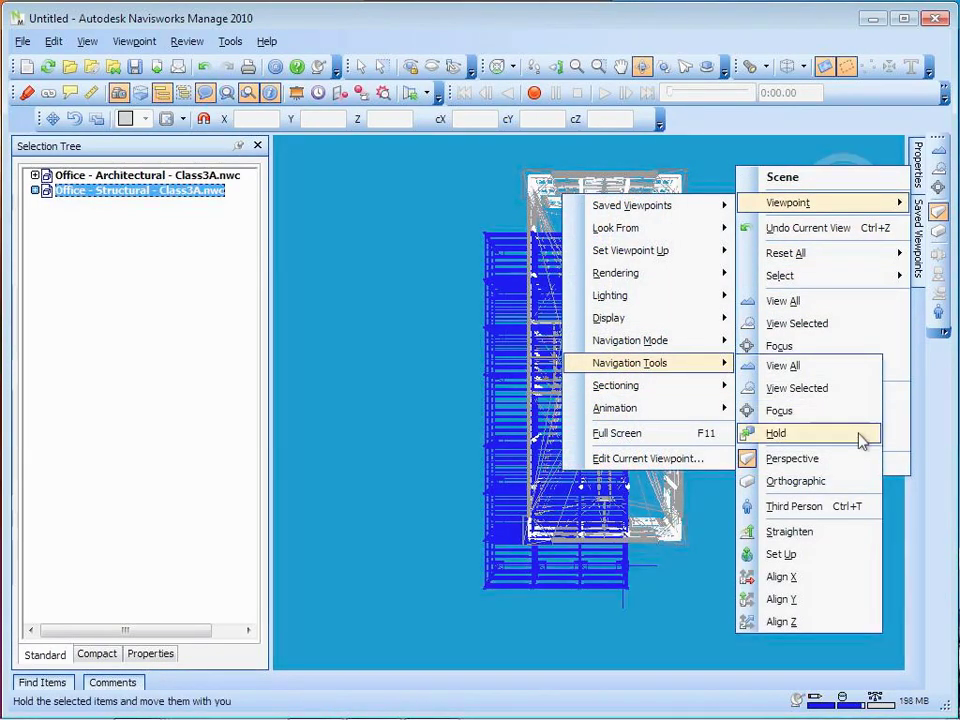
{"action": "left_click", "coordinate": [856, 481]}
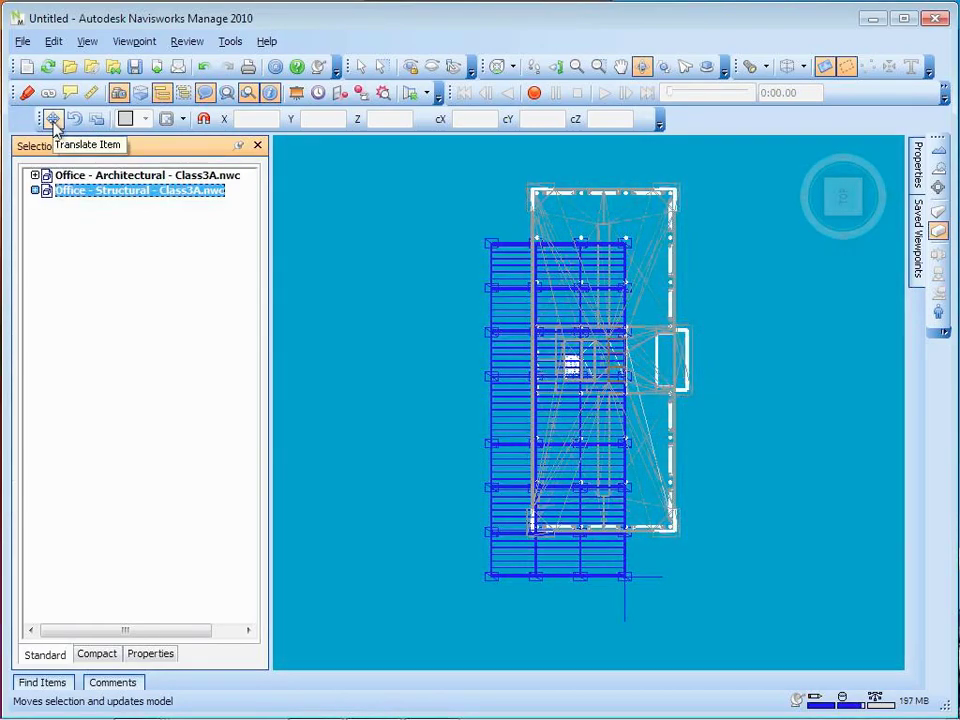
- Translate the structural model about 6.94 m in X and -6.17 m in Y onto the architectural model
{"action": "left_click", "coordinate": [53, 119]}
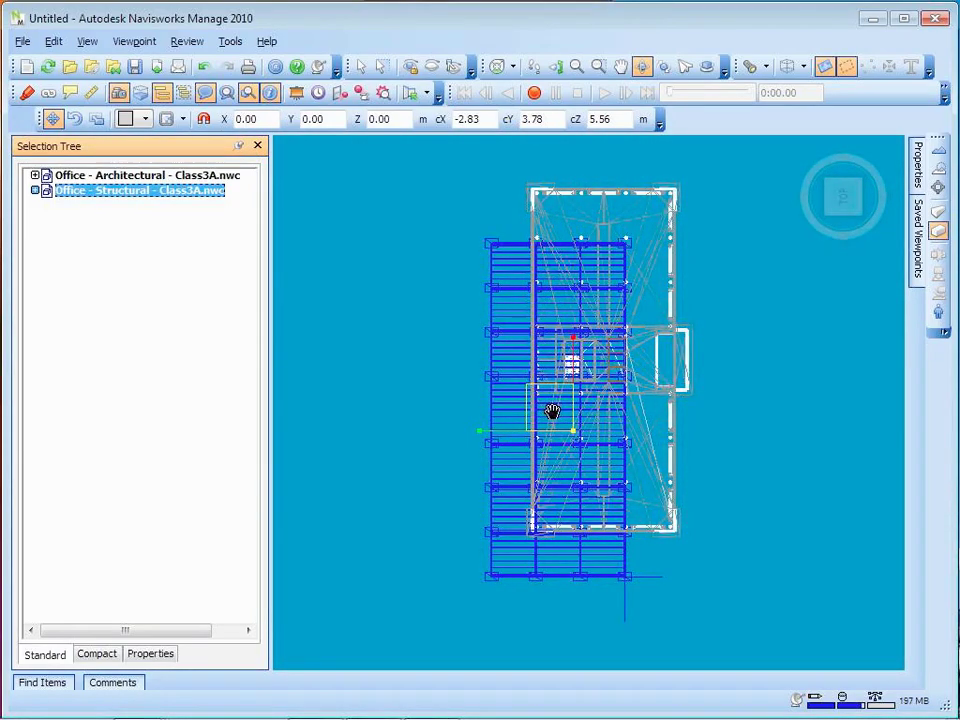
{"action": "left_click_drag", "start_coordinate": [555, 410], "coordinate": [597, 361]}
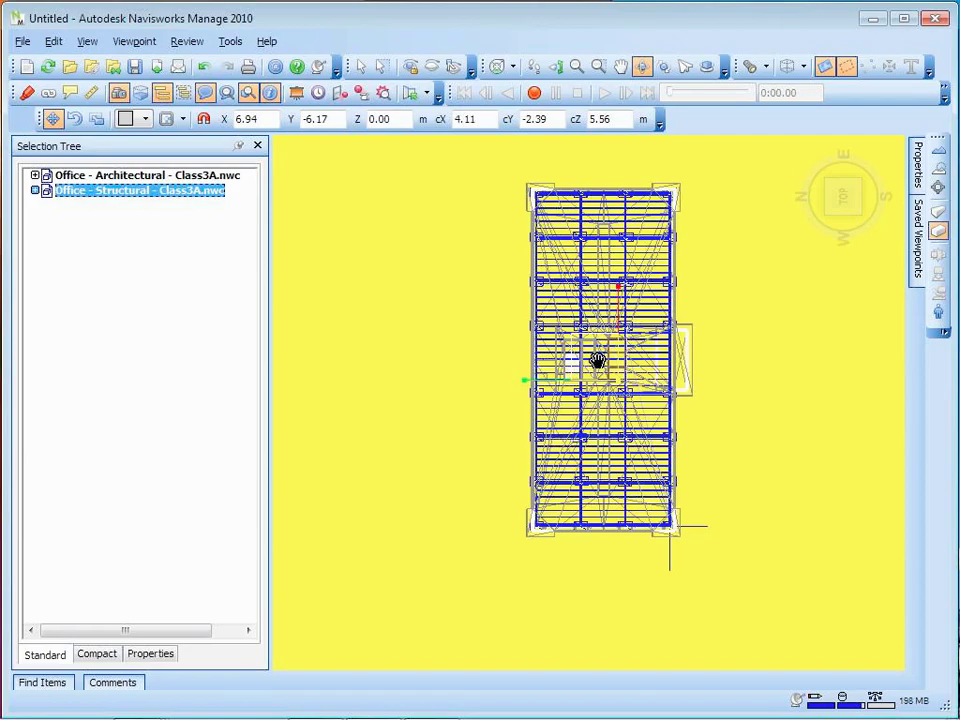
- Fine-tune the structural model's translation to about X 6.85 m and Y -6.24 m, aligning its columns with the architectural columns, and finish translating
{"action": "scroll", "coordinate": [595, 361], "scroll_direction": "up", "scroll_amount": 3}
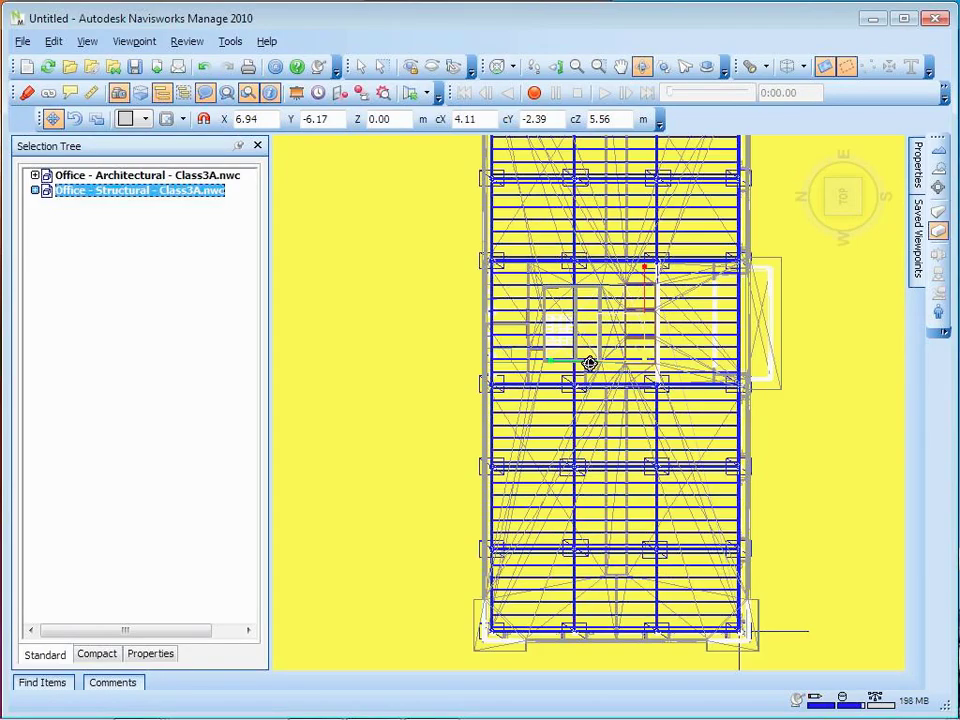
{"action": "scroll", "coordinate": [590, 363], "scroll_direction": "up", "scroll_amount": 8}
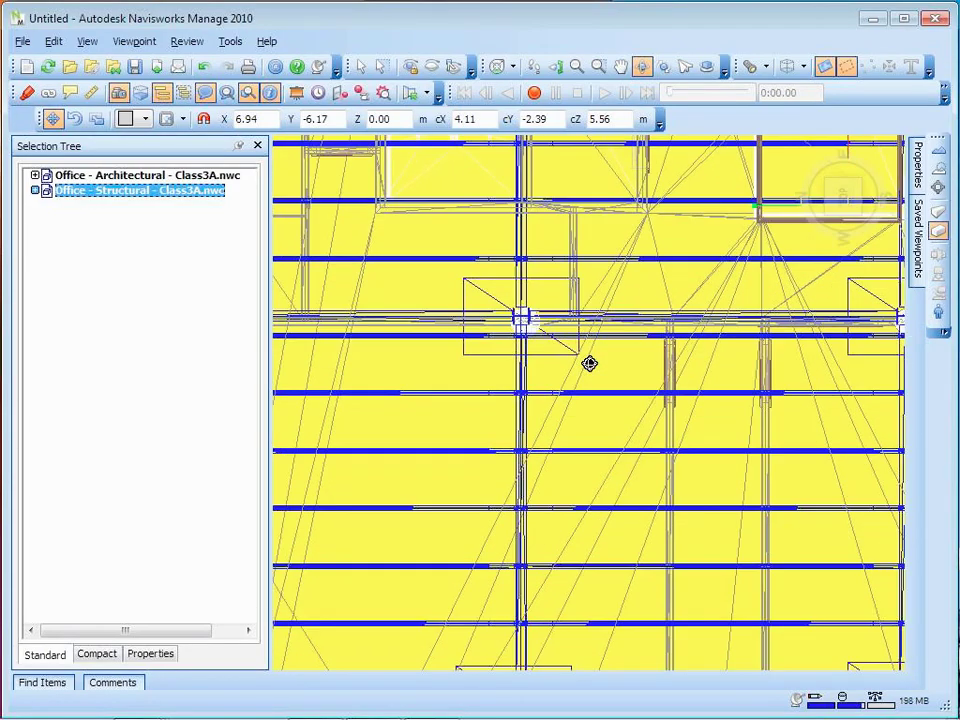
{"action": "scroll", "coordinate": [589, 362], "scroll_direction": "up", "scroll_amount": 4}
{"action": "scroll", "coordinate": [512, 282], "scroll_direction": "down", "scroll_amount": 6}
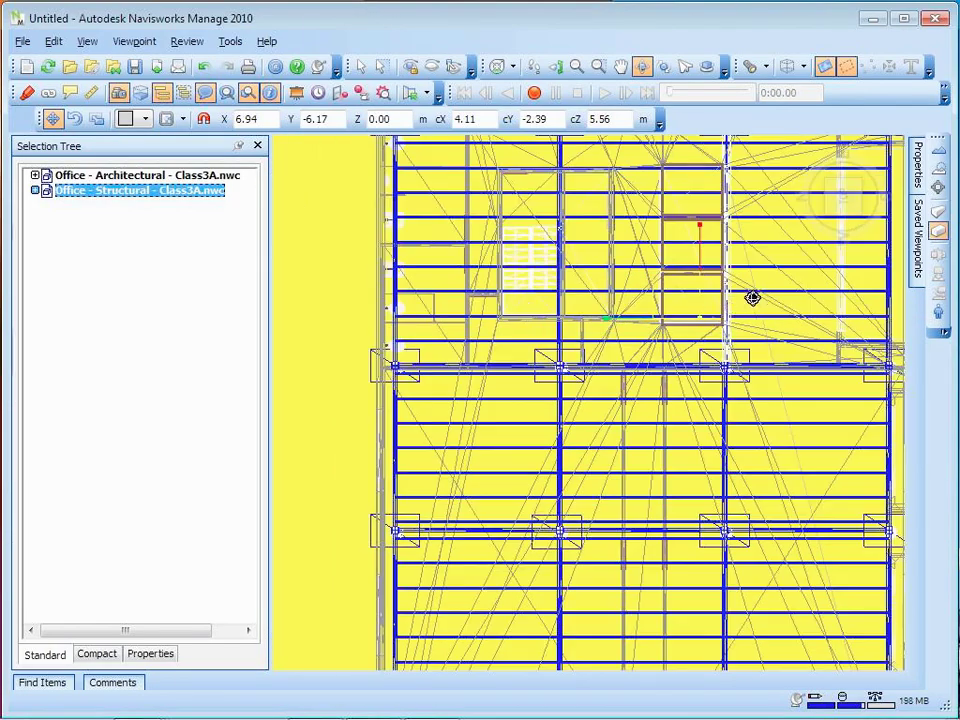
{"action": "scroll", "coordinate": [694, 291], "scroll_direction": "up", "scroll_amount": 3}
{"action": "scroll", "coordinate": [694, 291], "scroll_direction": "down", "scroll_amount": 1}
{"action": "scroll", "coordinate": [695, 292], "scroll_direction": "up", "scroll_amount": 3}
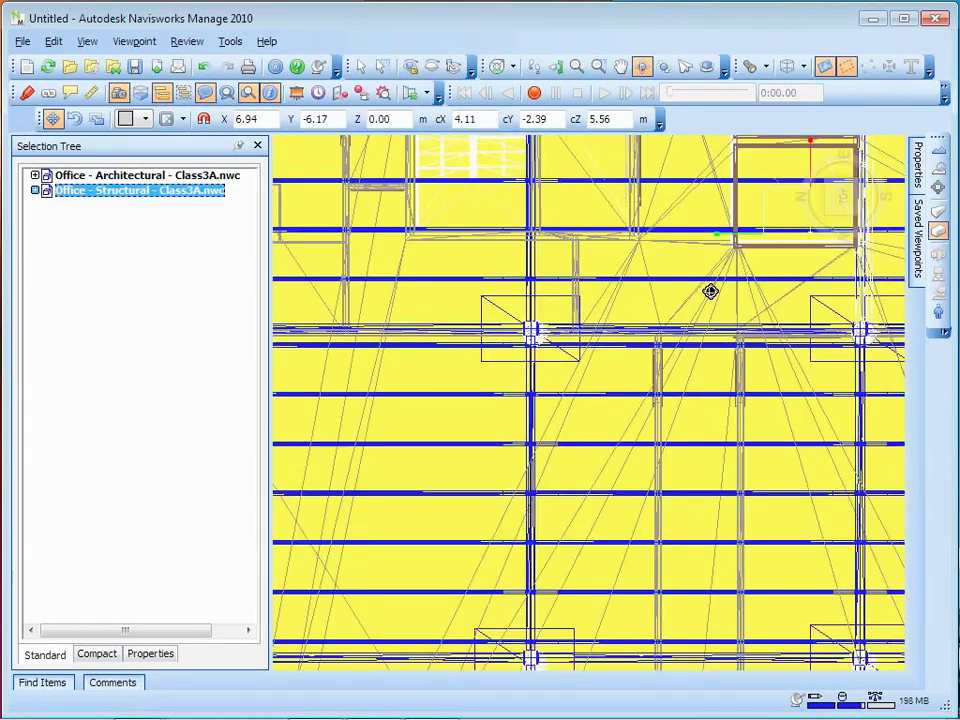
{"action": "scroll", "coordinate": [782, 272], "scroll_direction": "up", "scroll_amount": 1}
{"action": "left_click_drag", "start_coordinate": [783, 221], "coordinate": [786, 216]}
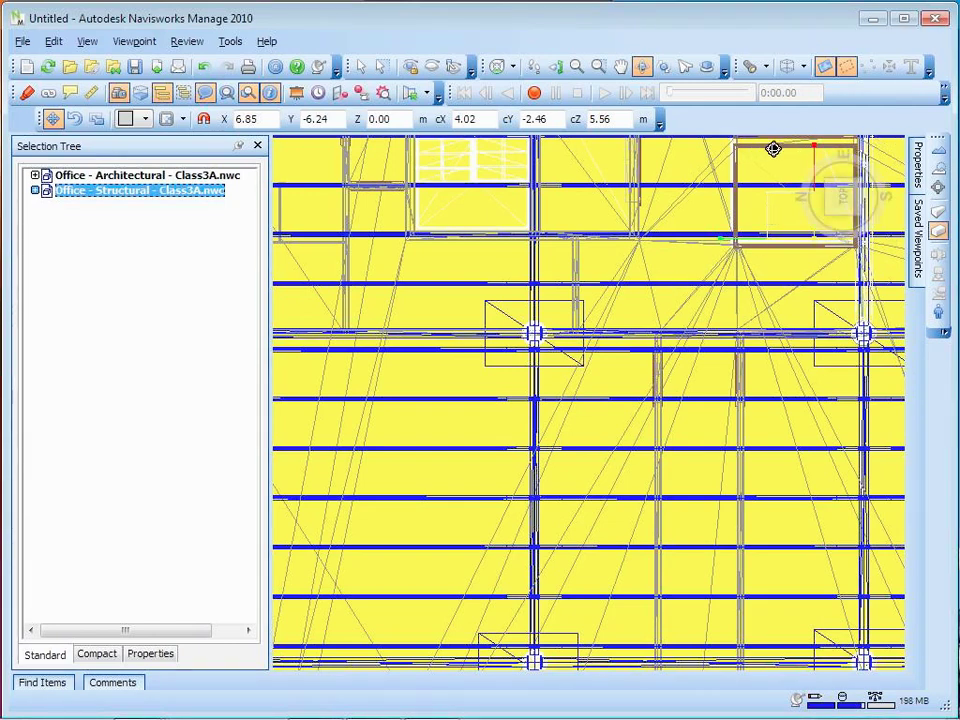
{"action": "left_click", "coordinate": [54, 120]}
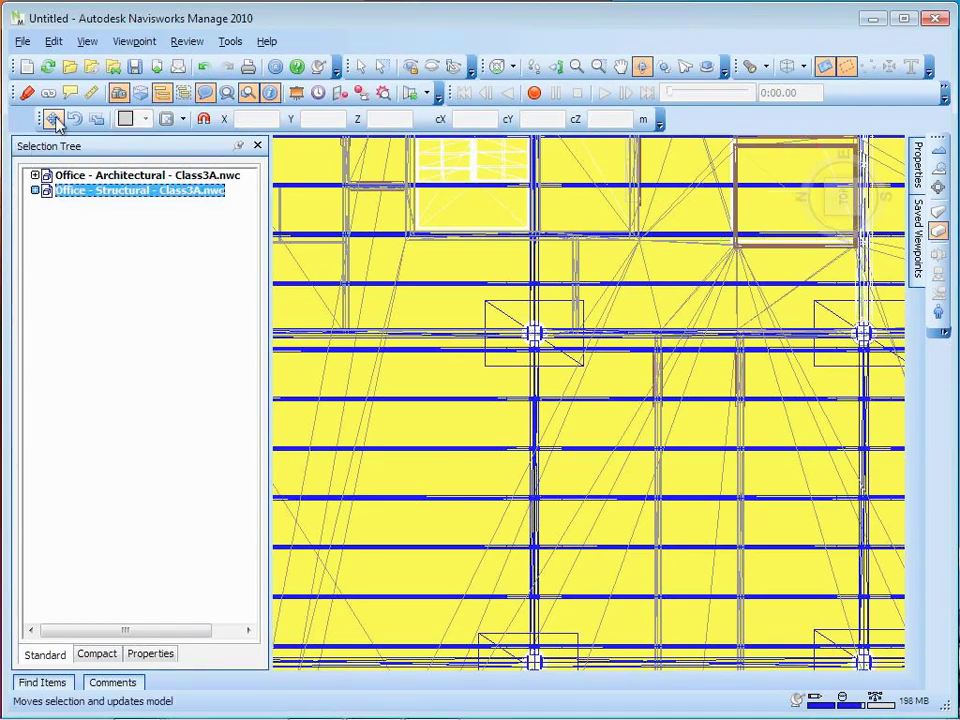
- Return the aligned models to the home view and open the rendering style options
{"action": "left_click", "coordinate": [793, 150]}
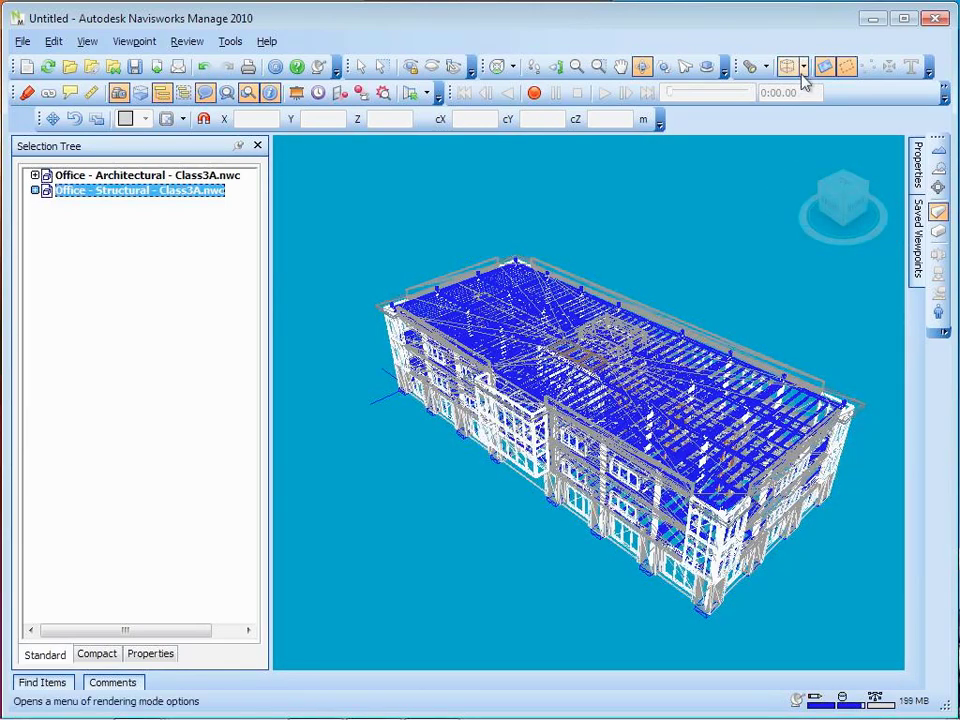
{"action": "left_click", "coordinate": [803, 68]}
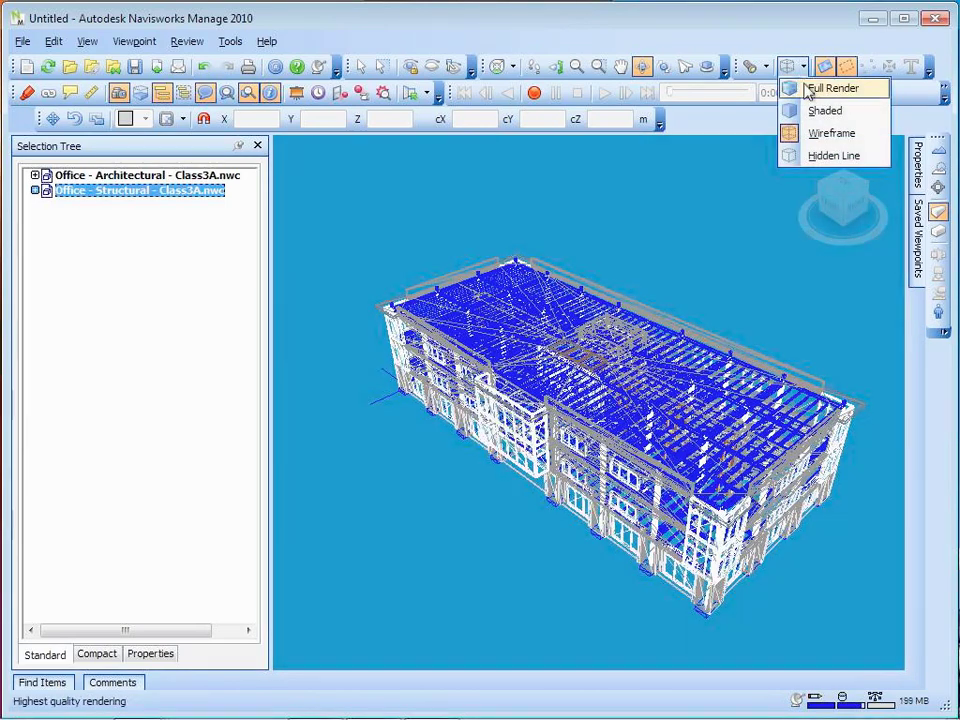